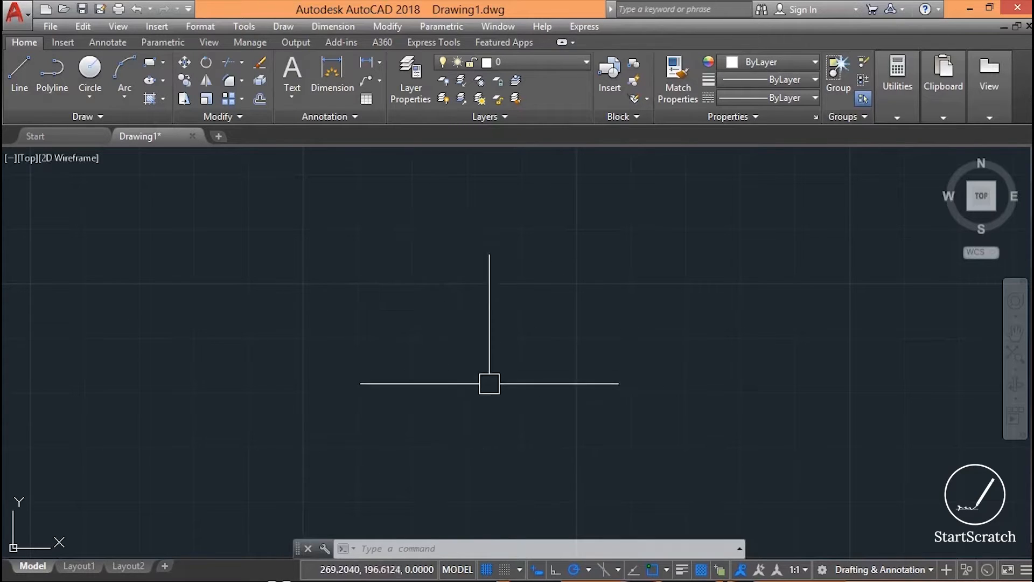
# Step: Toggle the grid display off and on, and set the grid's major line interval to every 7 lines
pyautogui.click(488, 570)
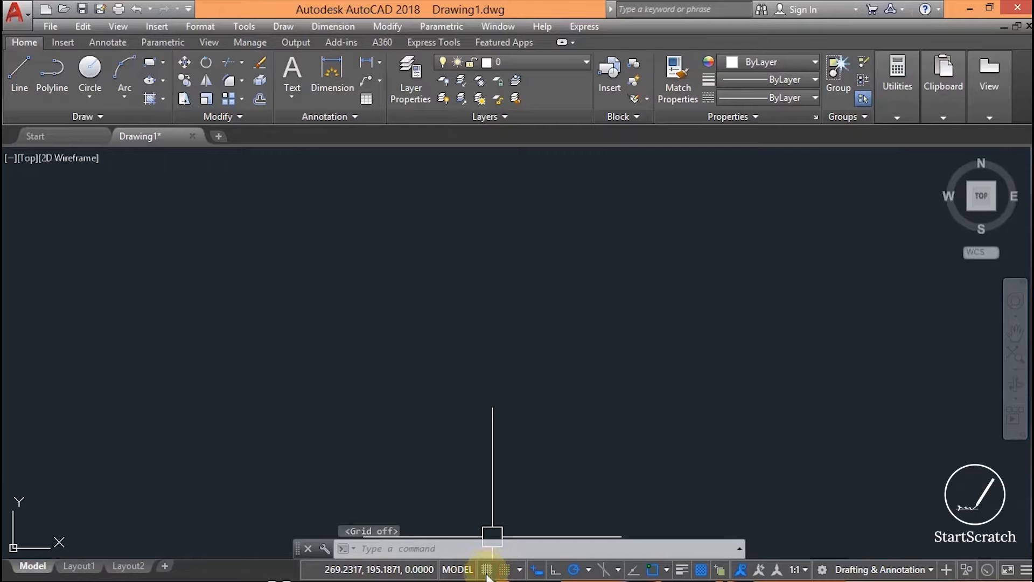
pyautogui.click(498, 555)
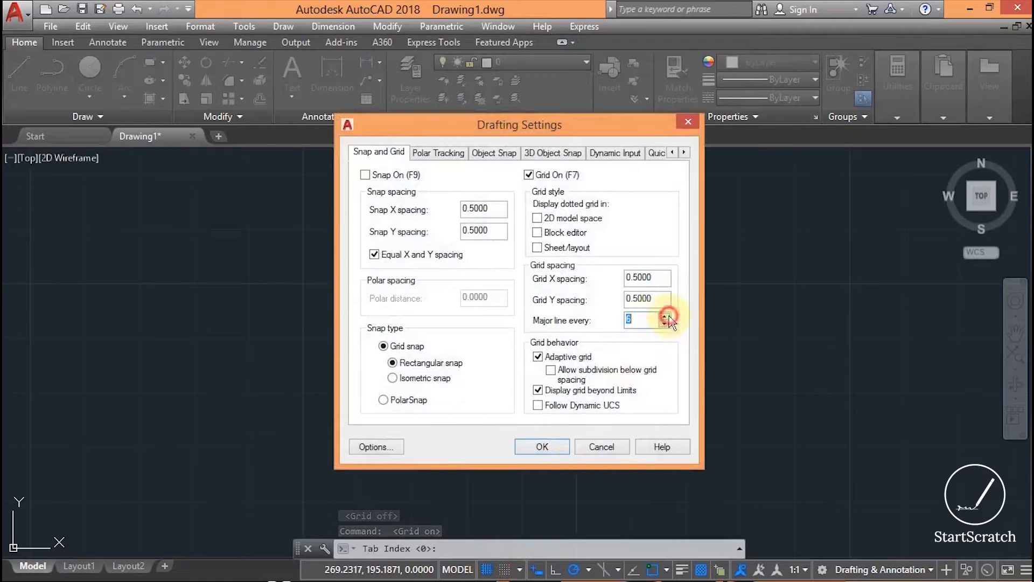
pyautogui.click(543, 447)
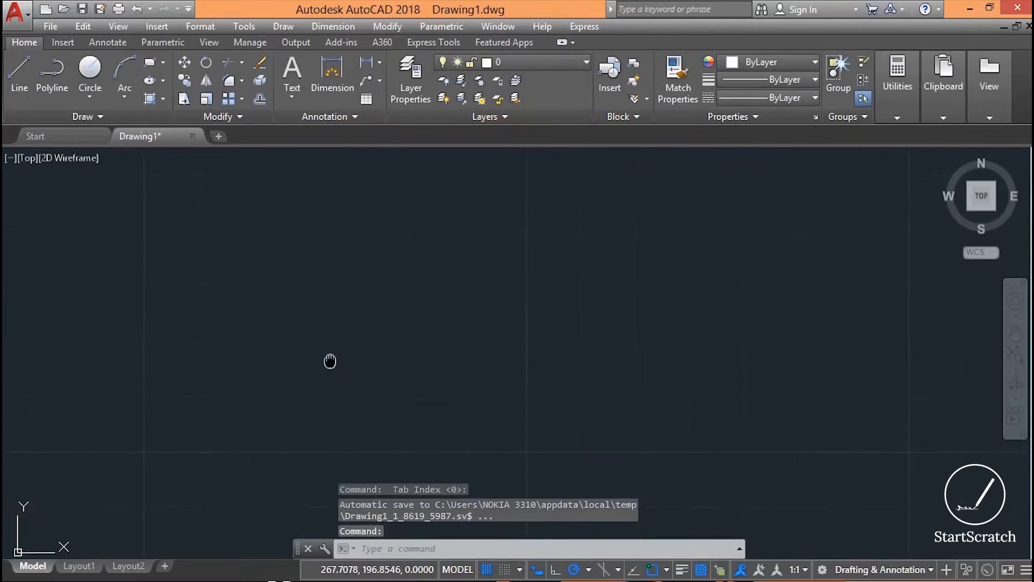
pyautogui.moveTo(330, 360); pyautogui.dragTo(384, 408, button='middle')
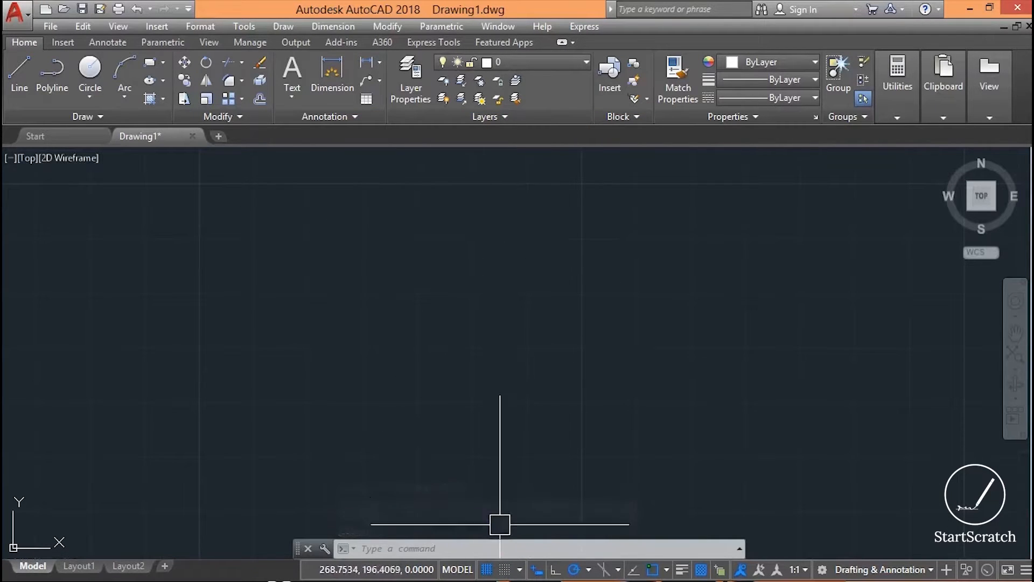
# Step: Set the grid's major line interval to every 5 lines in the snap and grid settings
pyautogui.click(486, 569)
pyautogui.click(505, 550)
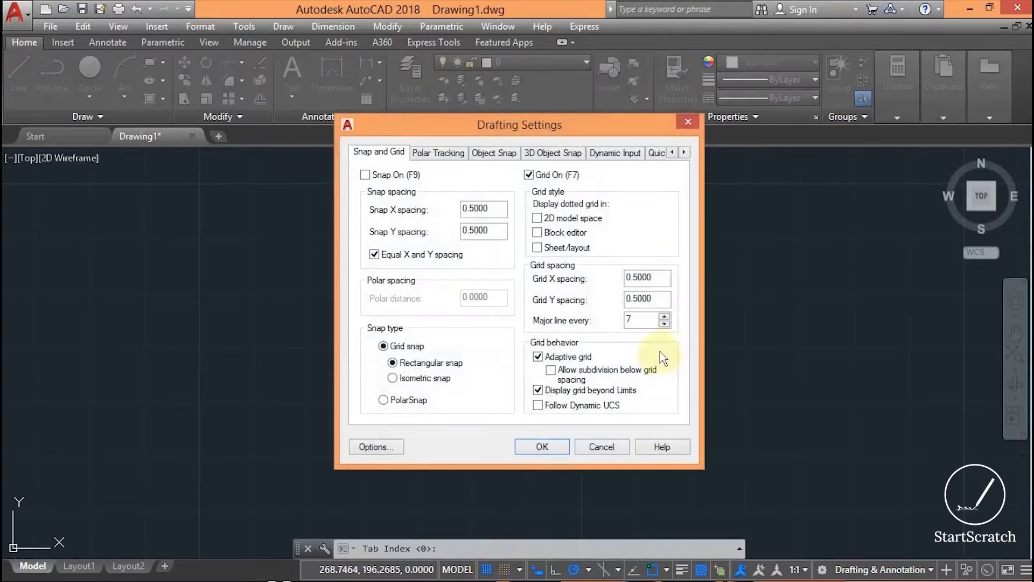
pyautogui.click(665, 324)
pyautogui.click(665, 324)
pyautogui.click(553, 453)
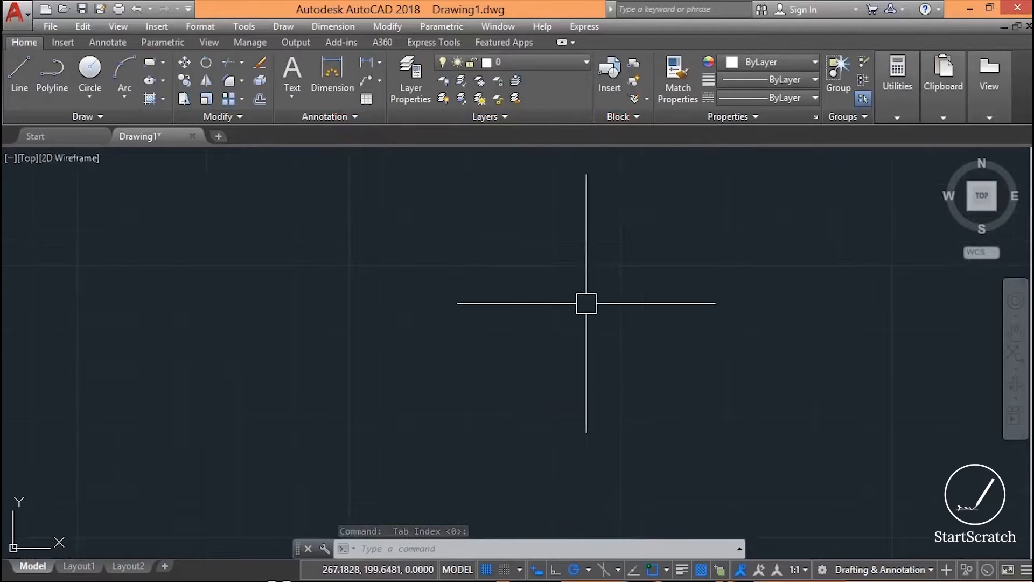
# Step: Draw a diagonal line freehand between two opposite major grid intersections with snap off
pyautogui.moveTo(580, 328); pyautogui.dragTo(464, 290, button='middle')
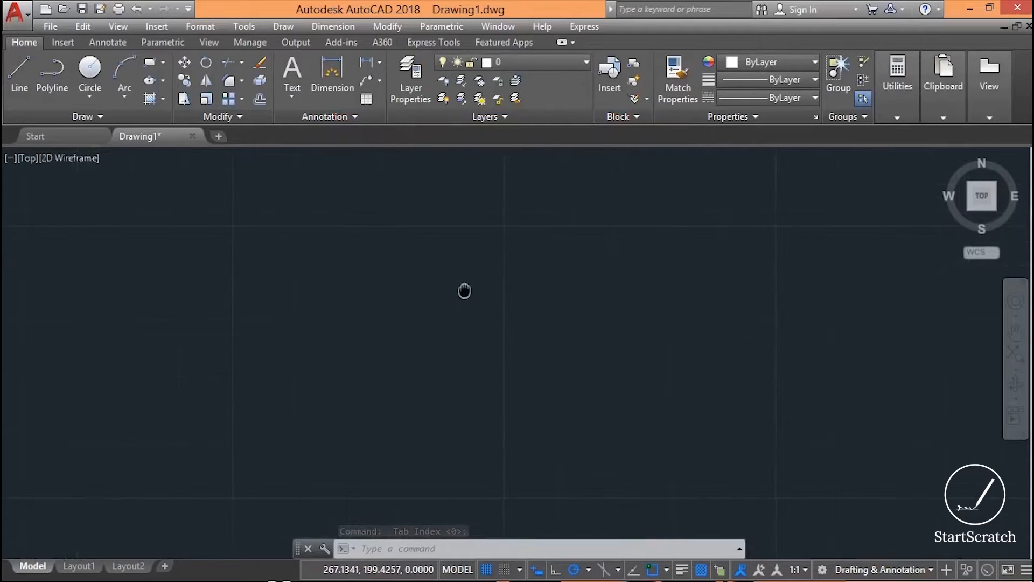
pyautogui.click(18, 76)
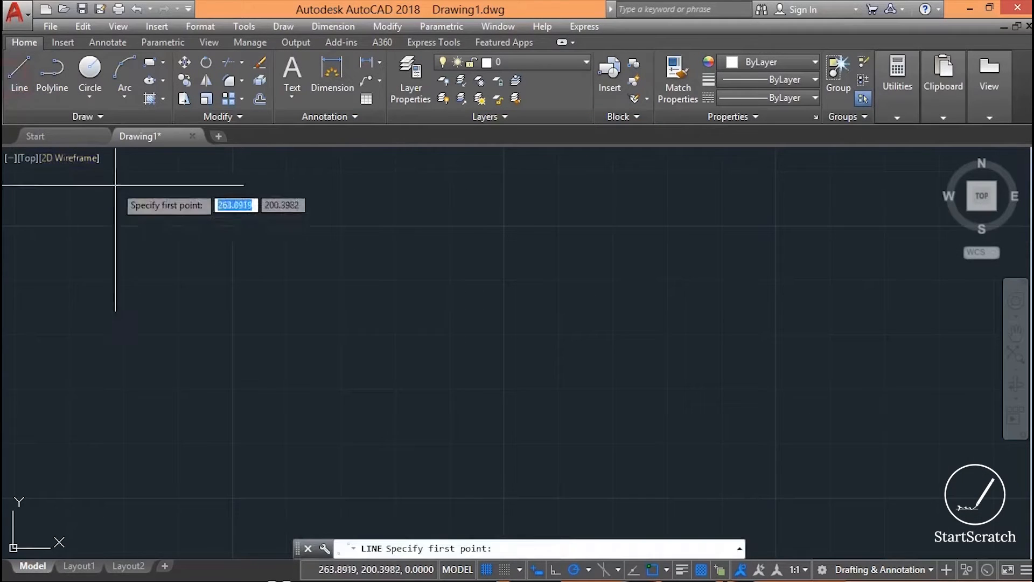
pyautogui.click(335, 356)
pyautogui.scroll(3, 475, 485)
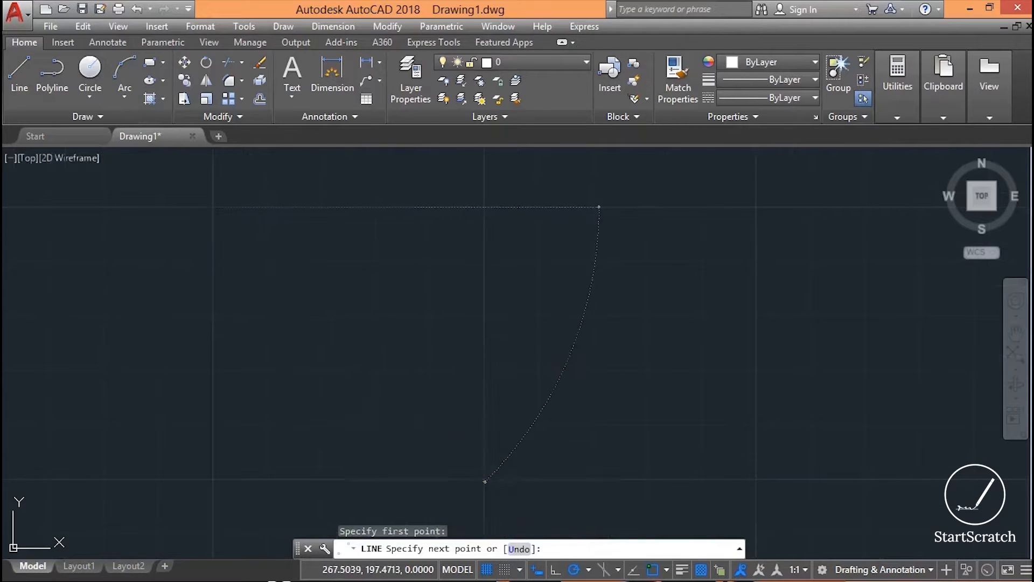
pyautogui.click(212, 207)
pyautogui.press('Escape')
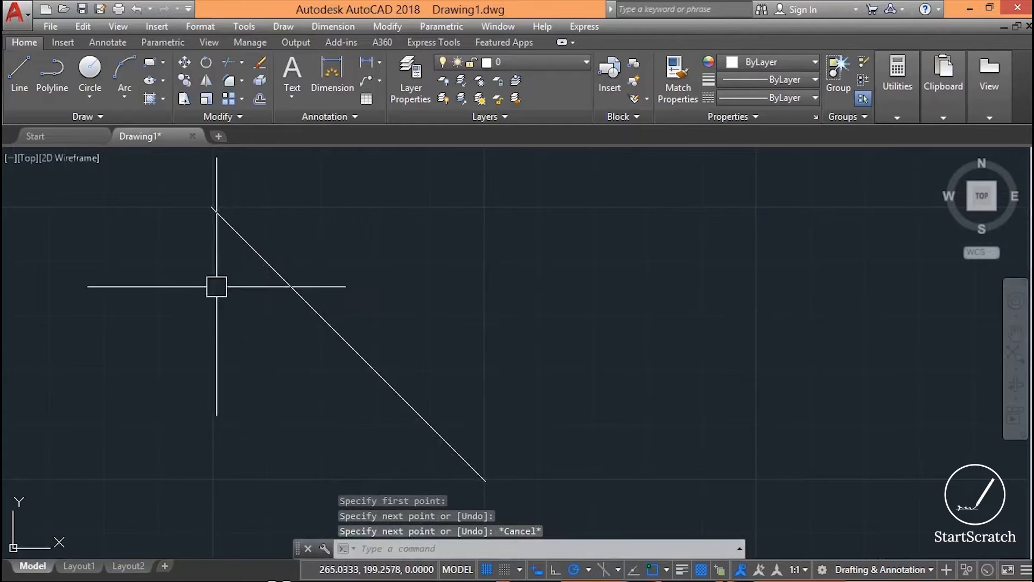
# Step: Check how both ends of the diagonal line meet the grid intersections, and erase the line
pyautogui.scroll(15, 210, 206)
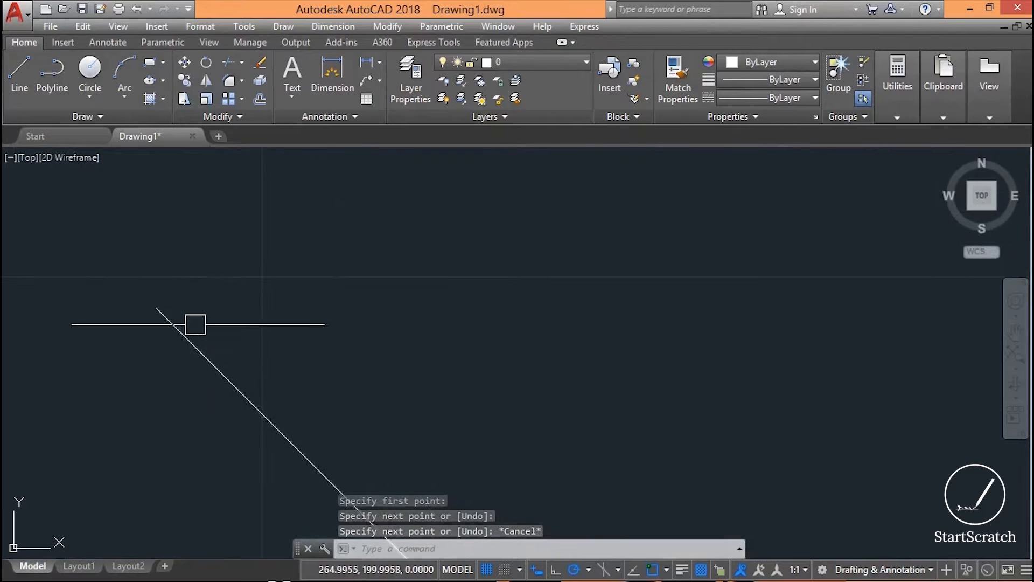
pyautogui.scroll(-9, 217, 316)
pyautogui.moveTo(245, 335); pyautogui.dragTo(262, 408, button='middle')
pyautogui.scroll(9, 224, 283)
pyautogui.scroll(8, 210, 270)
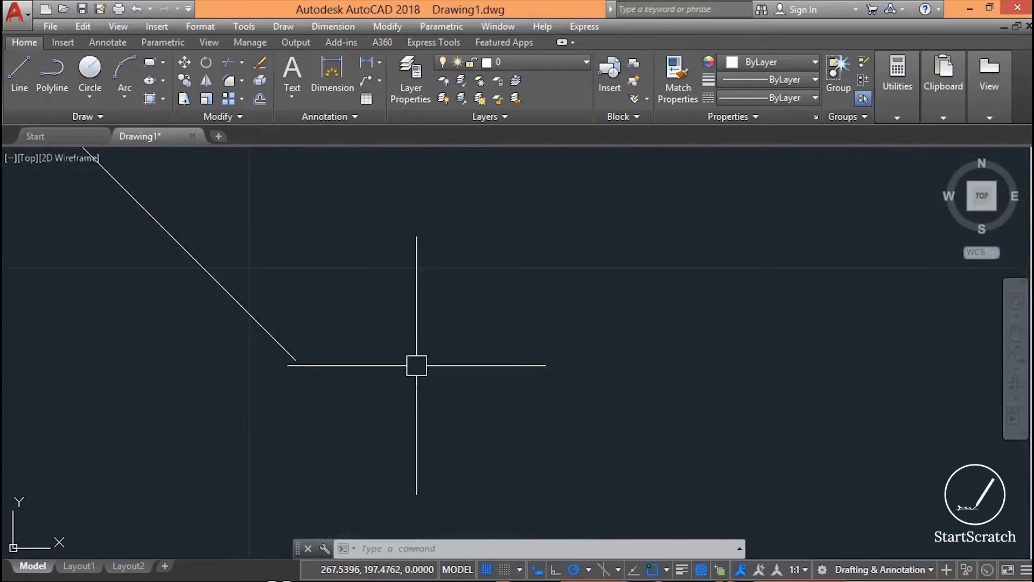
pyautogui.click(290, 354)
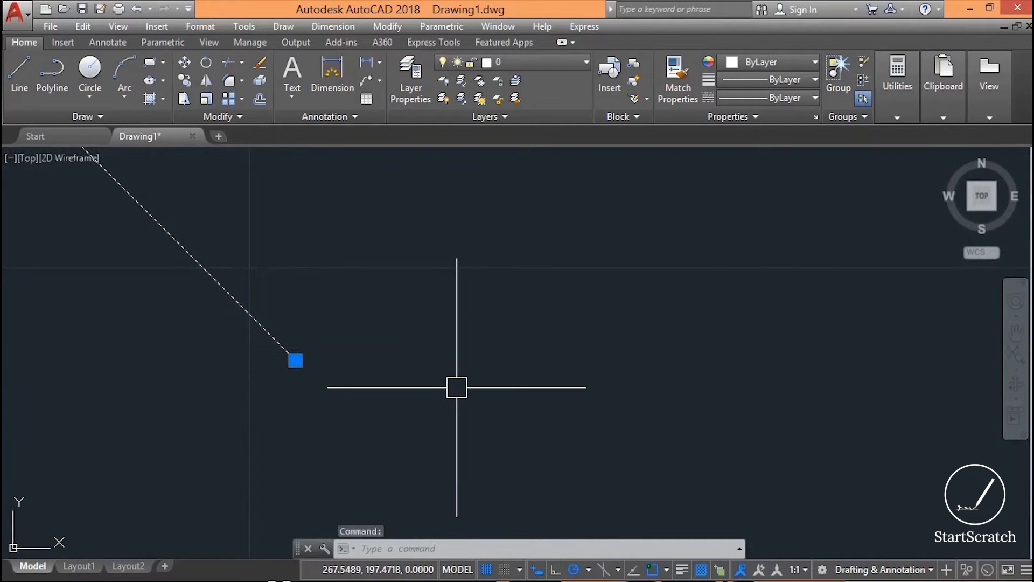
pyautogui.scroll(-9, 457, 387)
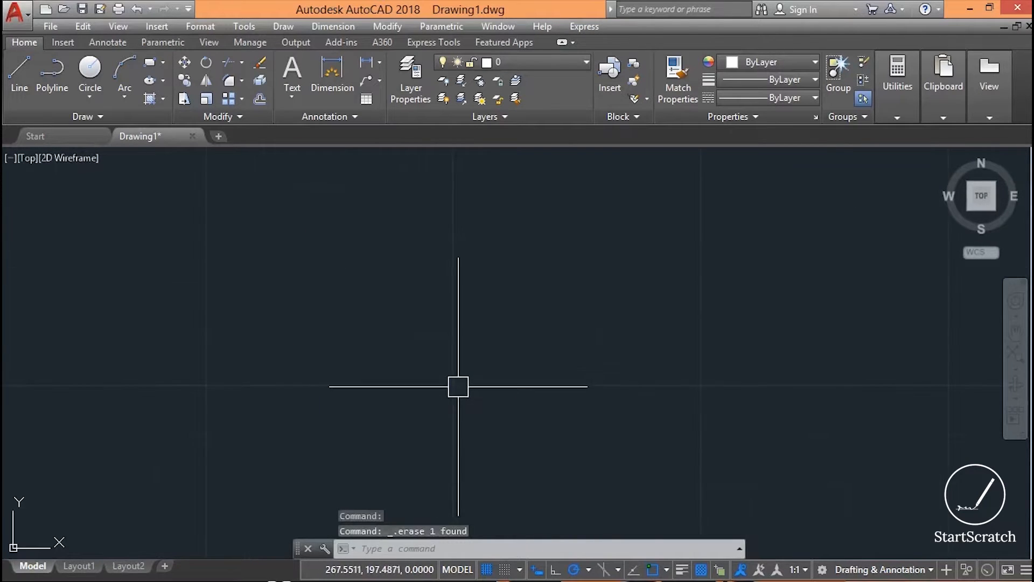
# Step: Turn on grid snap for the drawing
pyautogui.moveTo(461, 386); pyautogui.dragTo(388, 432, button='middle')
pyautogui.scroll(5, 349, 371)
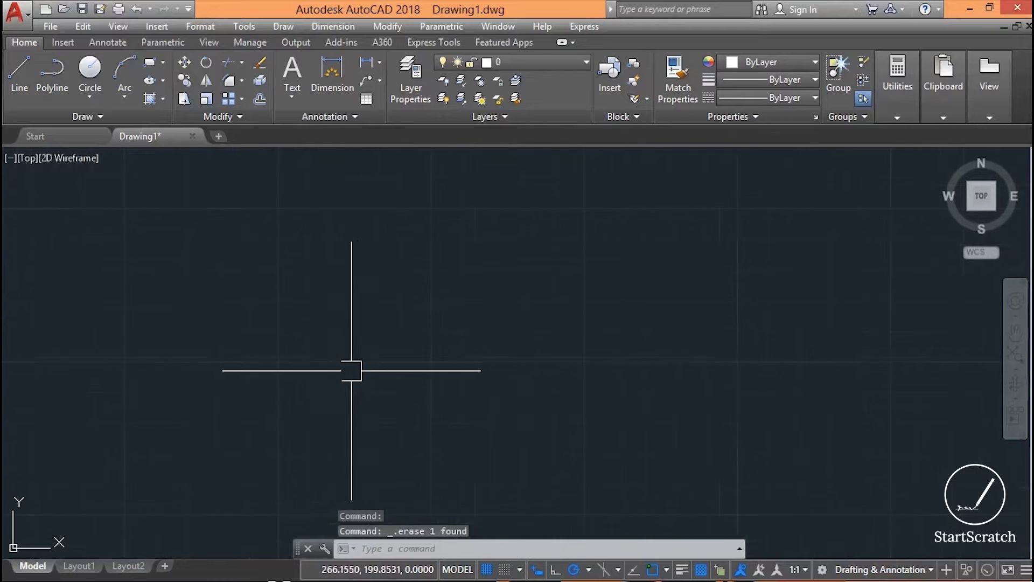
pyautogui.click(505, 570)
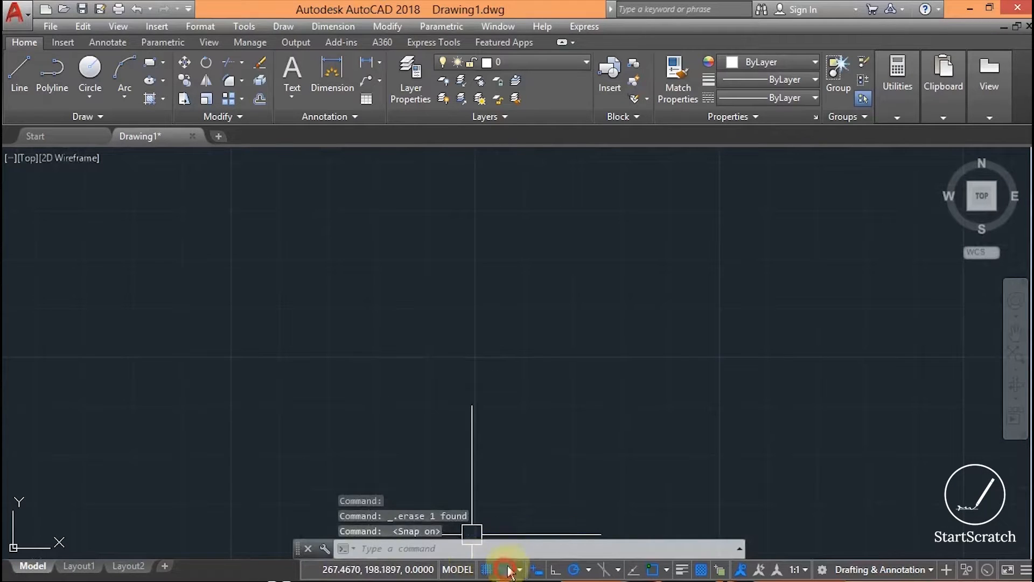
# Step: Draw a diagonal line with snap on across one major grid square, ending at 267.5, 200
pyautogui.moveTo(480, 372); pyautogui.dragTo(519, 496, button='middle')
pyautogui.moveTo(514, 425); pyautogui.dragTo(538, 411, button='middle')
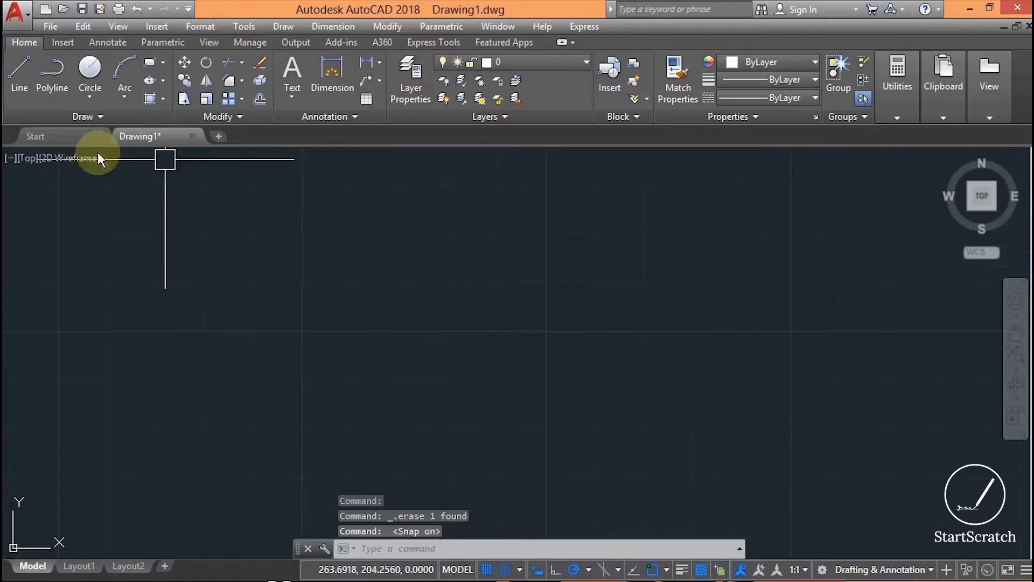
pyautogui.click(19, 68)
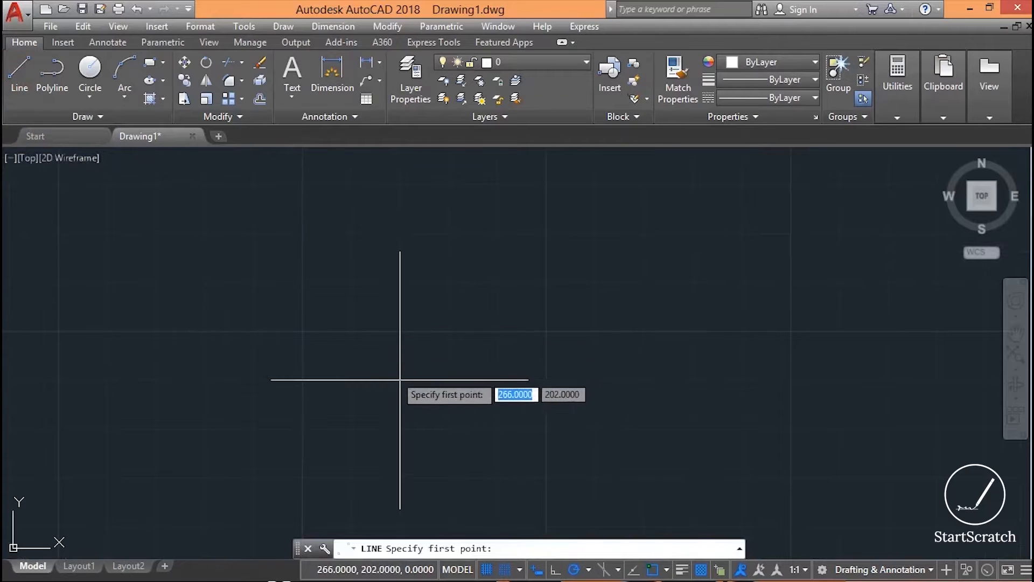
pyautogui.moveTo(466, 400); pyautogui.dragTo(387, 291, button='middle')
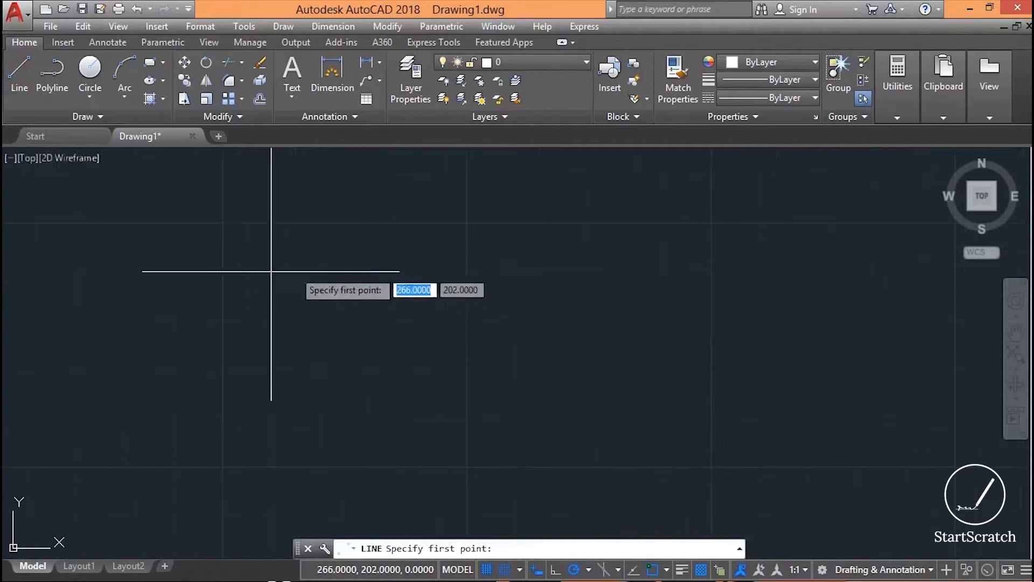
pyautogui.click(222, 222)
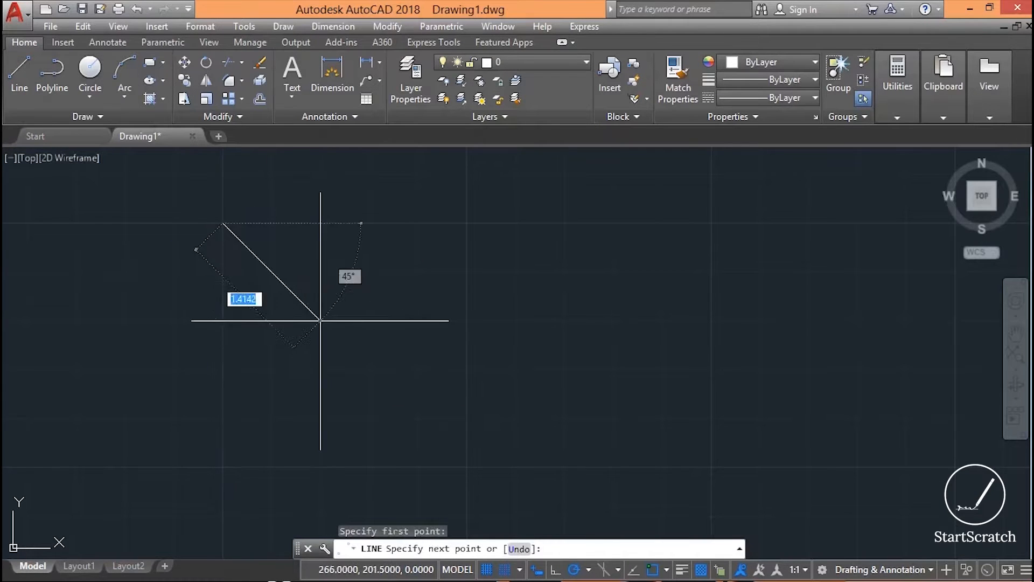
pyautogui.click(463, 464)
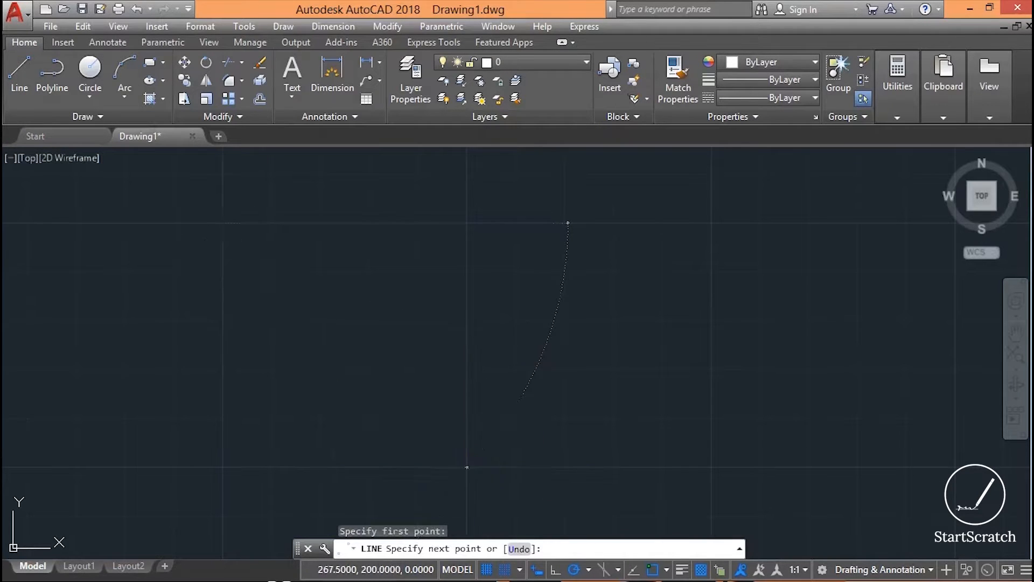
pyautogui.press('Escape')
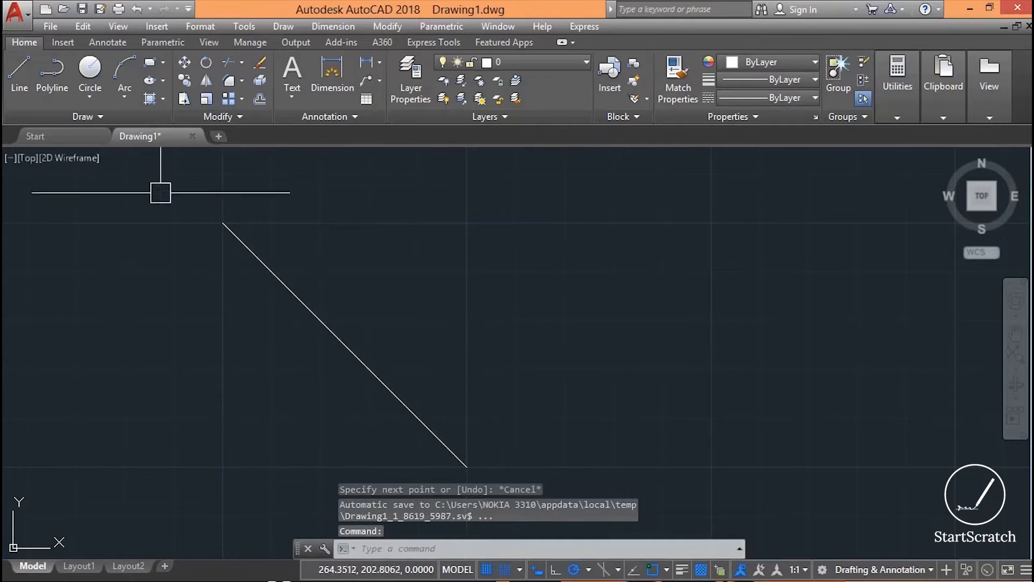
# Step: Examine up close how both endpoints of the snapped diagonal line align with the major grid intersections
pyautogui.scroll(6, 291, 307)
pyautogui.moveTo(312, 275); pyautogui.dragTo(429, 541, button='middle')
pyautogui.moveTo(263, 372); pyautogui.dragTo(165, 334, button='middle')
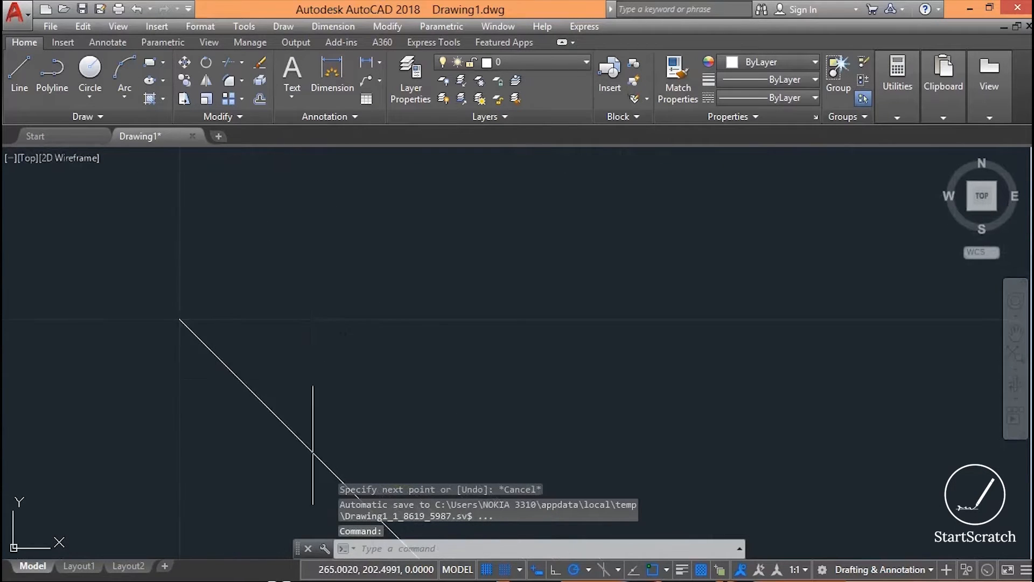
pyautogui.scroll(-12, 267, 367)
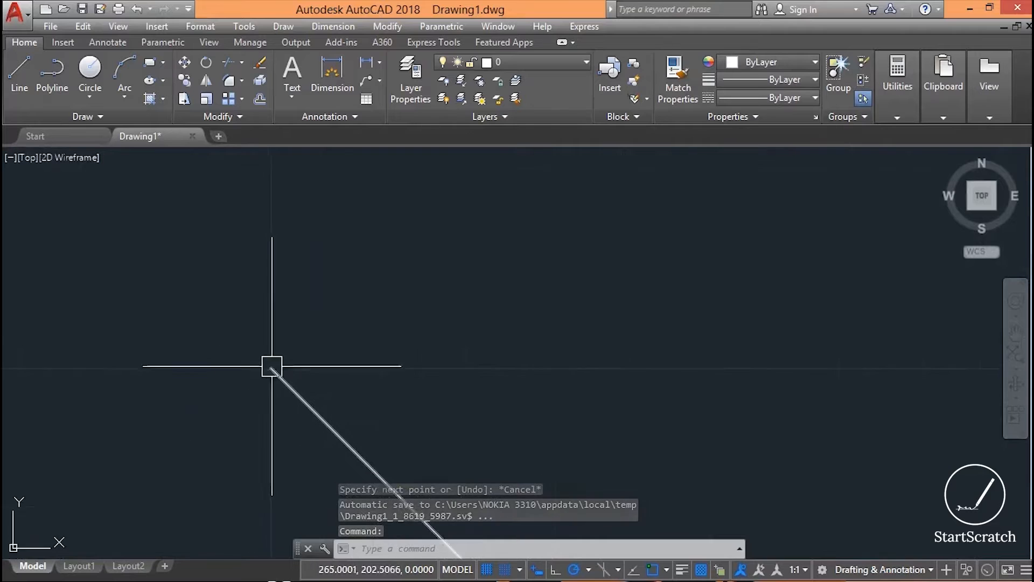
pyautogui.moveTo(298, 375); pyautogui.dragTo(243, 317, button='middle')
pyautogui.scroll(7, 162, 404)
pyautogui.moveTo(161, 404); pyautogui.dragTo(315, 121, button='middle')
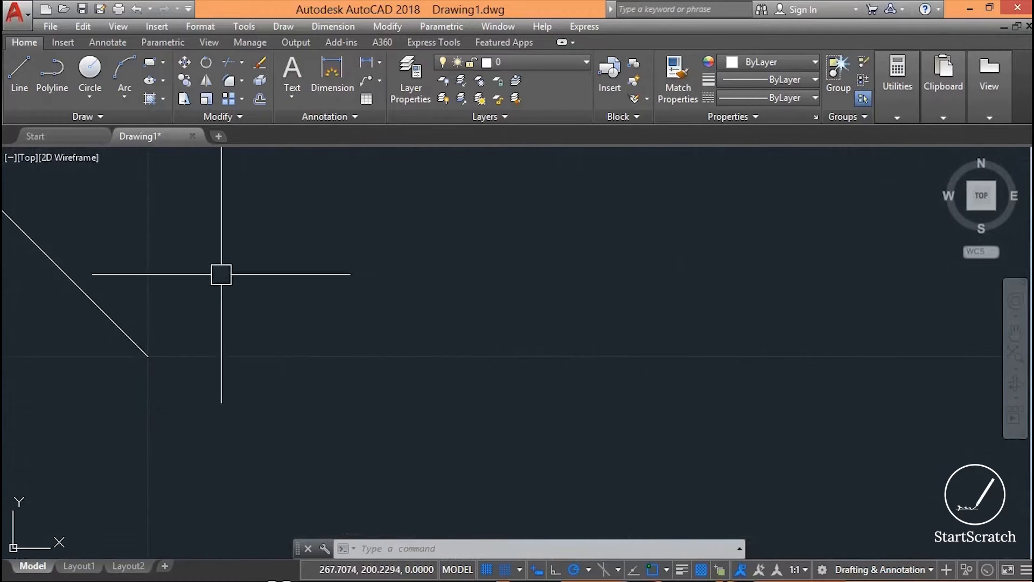
pyautogui.moveTo(210, 315); pyautogui.dragTo(312, 232, button='middle')
pyautogui.moveTo(215, 345)
pyautogui.mouseDown(button='middle')
pyautogui.moveTo(289, 361)
pyautogui.moveTo(278, 393)
pyautogui.mouseUp(button='middle')
pyautogui.moveTo(288, 334); pyautogui.dragTo(359, 277, button='middle')
pyautogui.moveTo(206, 383); pyautogui.dragTo(189, 547, button='middle')
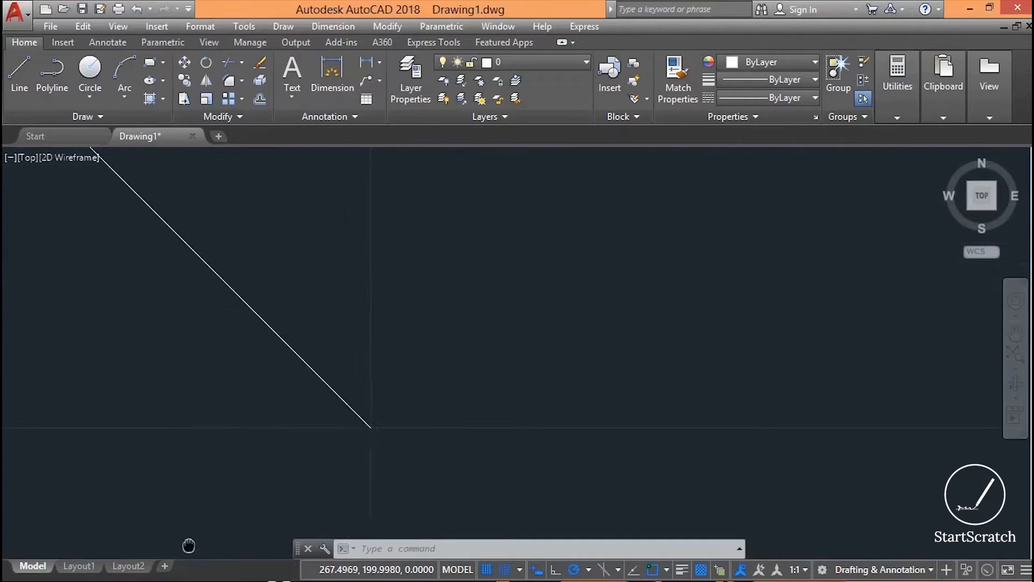
pyautogui.moveTo(374, 428); pyautogui.dragTo(423, 425, button='middle')
# Step: Erase the snapped diagonal line and turn grid snap off
pyautogui.scroll(-12, 424, 417)
pyautogui.scroll(5, 424, 417)
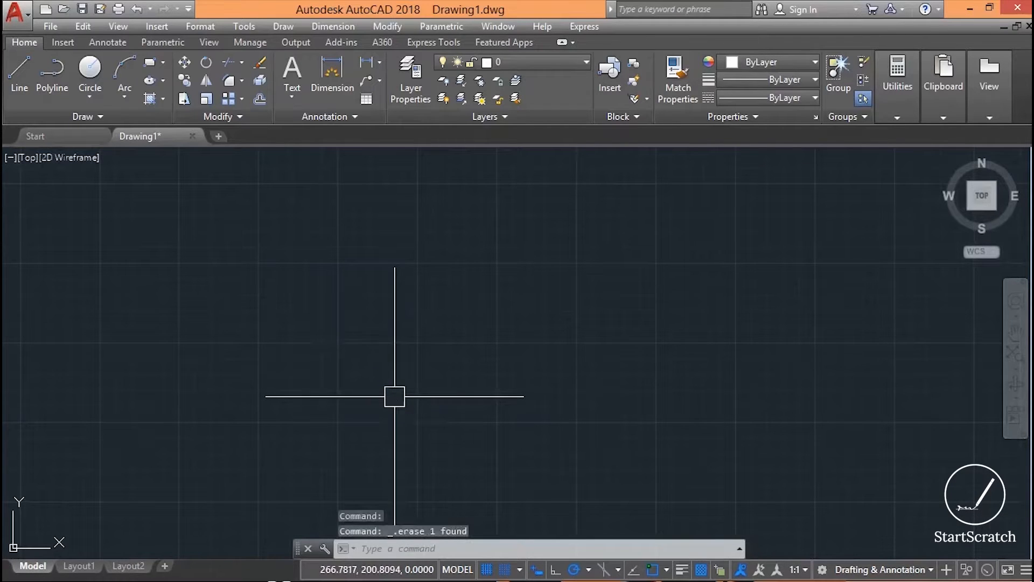
pyautogui.click(510, 575)
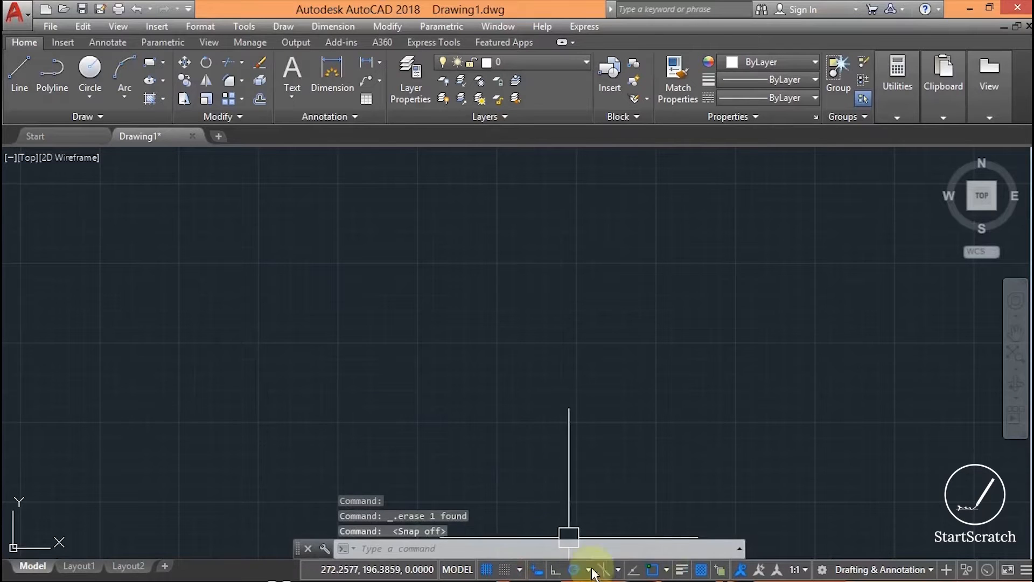
# Step: Turn on Ortho mode and draw four connected lines running right, up, left, and down across the first line
pyautogui.click(556, 570)
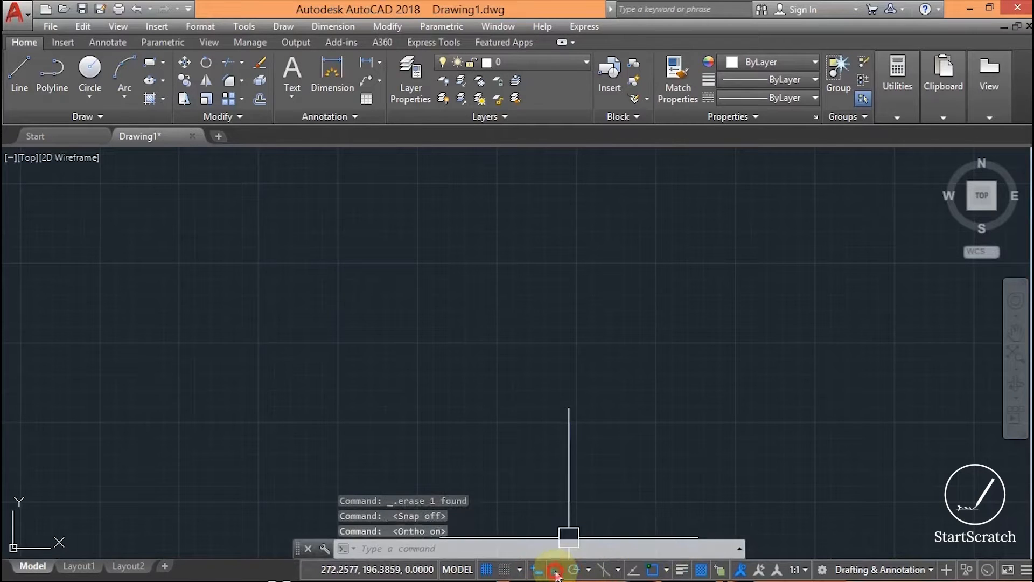
pyautogui.click(18, 92)
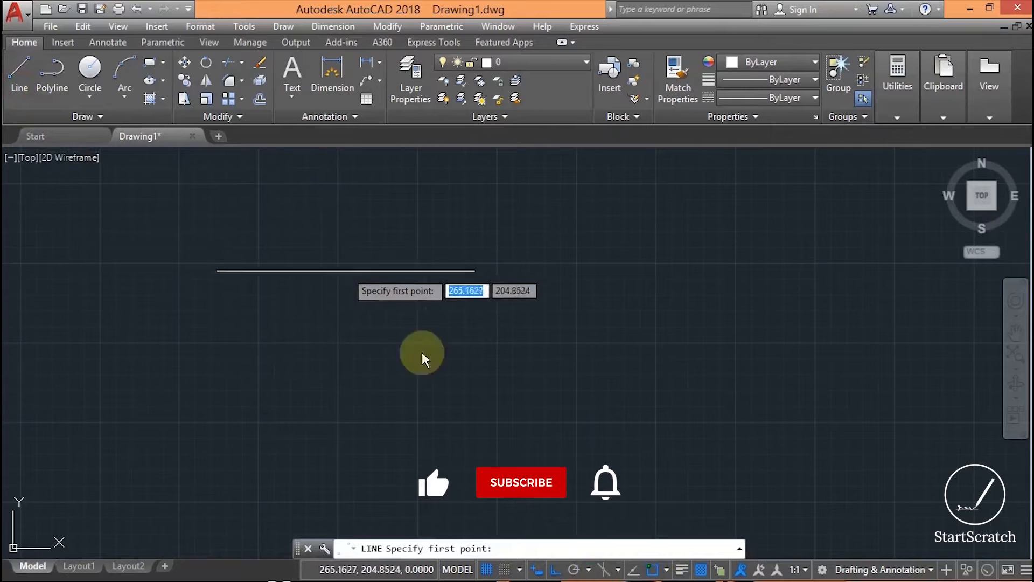
pyautogui.click(342, 342)
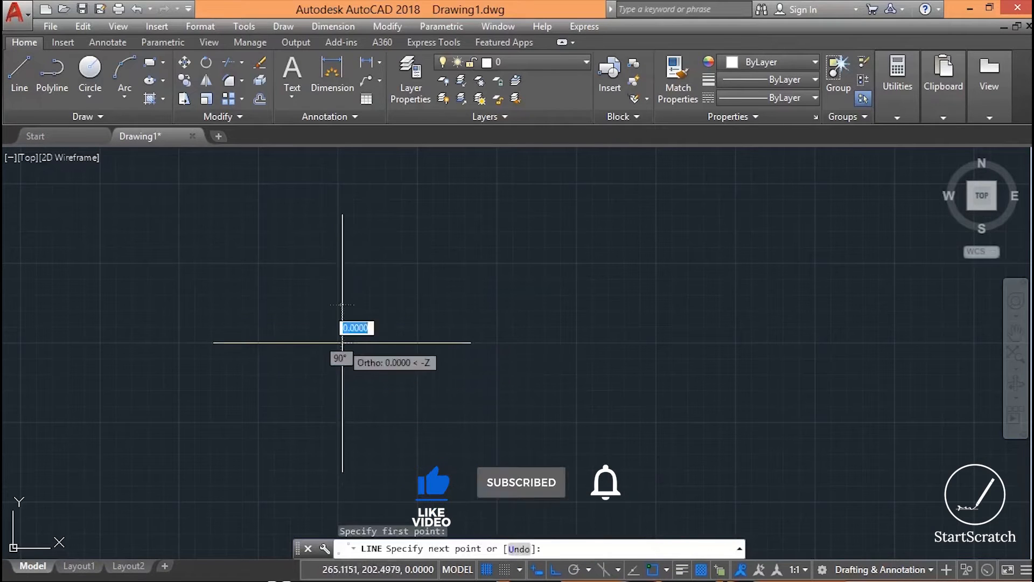
pyautogui.click(683, 342)
pyautogui.click(683, 224)
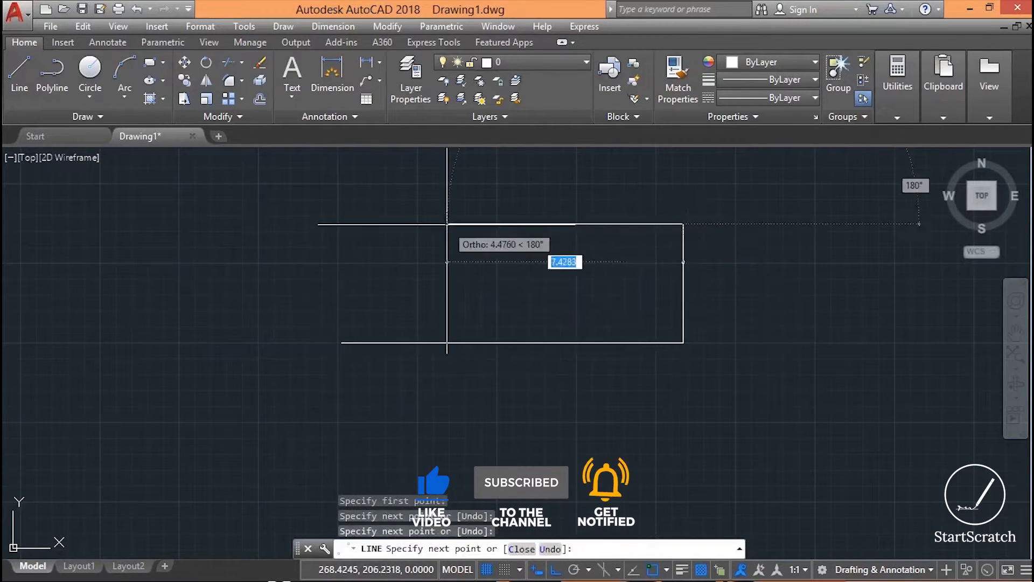
pyautogui.click(437, 223)
pyautogui.click(438, 427)
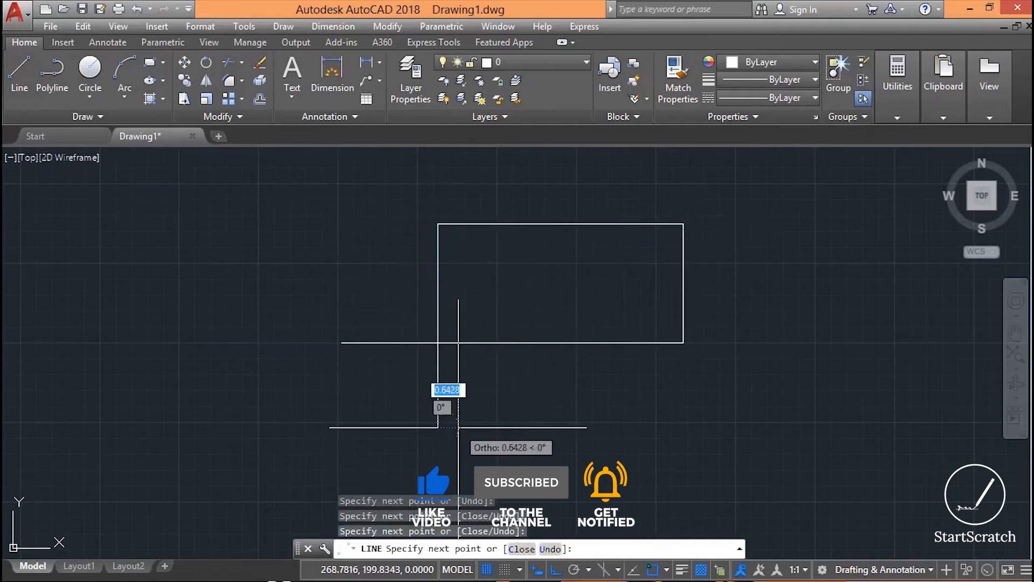
pyautogui.press('Escape')
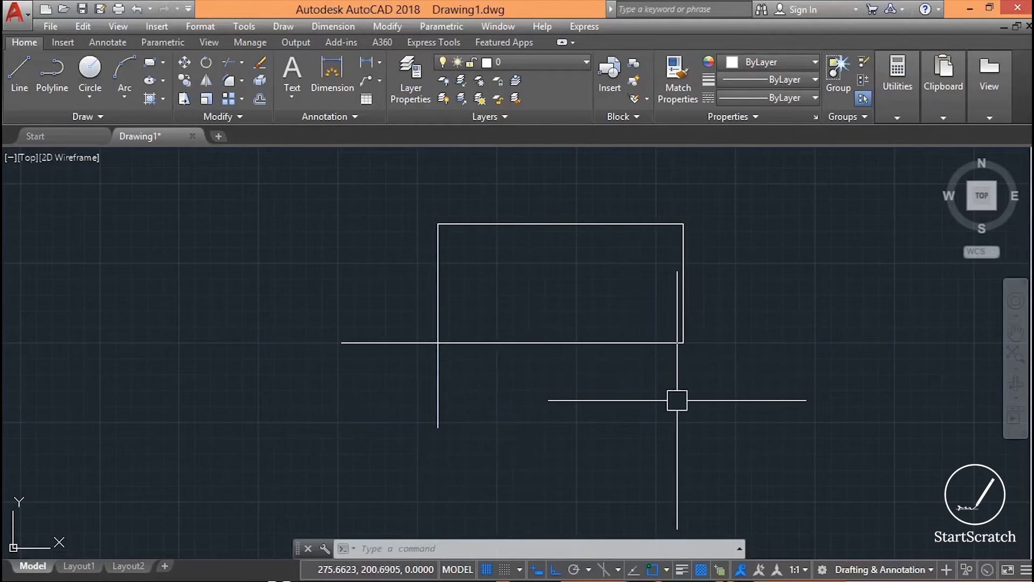
pyautogui.moveTo(654, 431); pyautogui.dragTo(474, 404, button='middle')
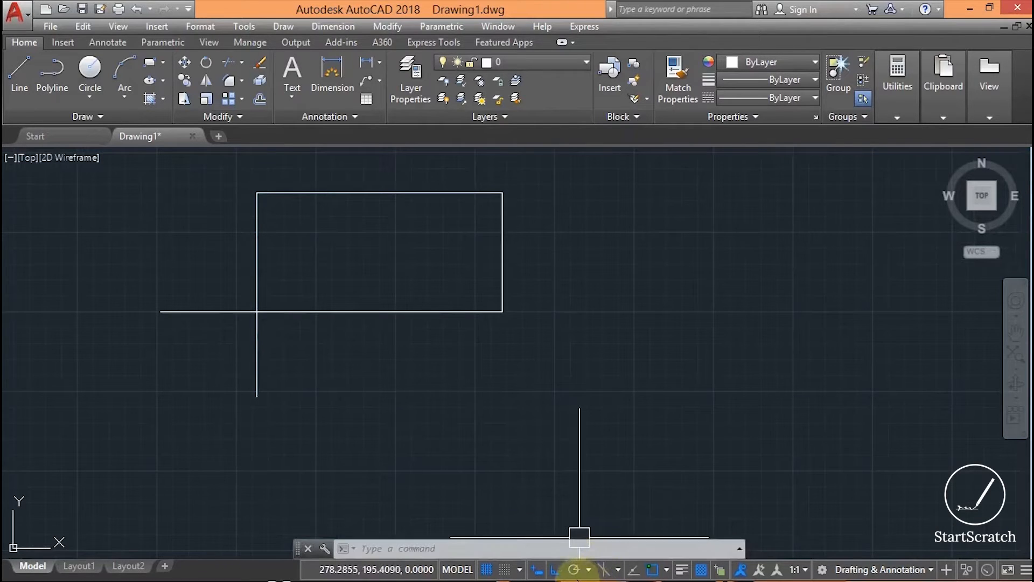
# Step: Alternate between Ortho mode and Polar Tracking, then toggle Polar Tracking off and back on, leaving it enabled
pyautogui.click(572, 574)
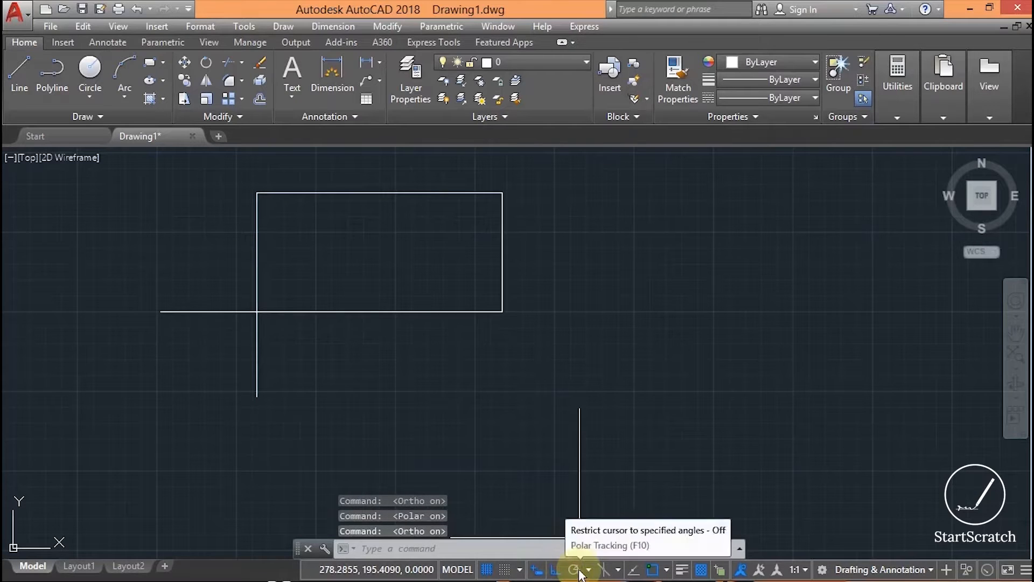
pyautogui.click(551, 573)
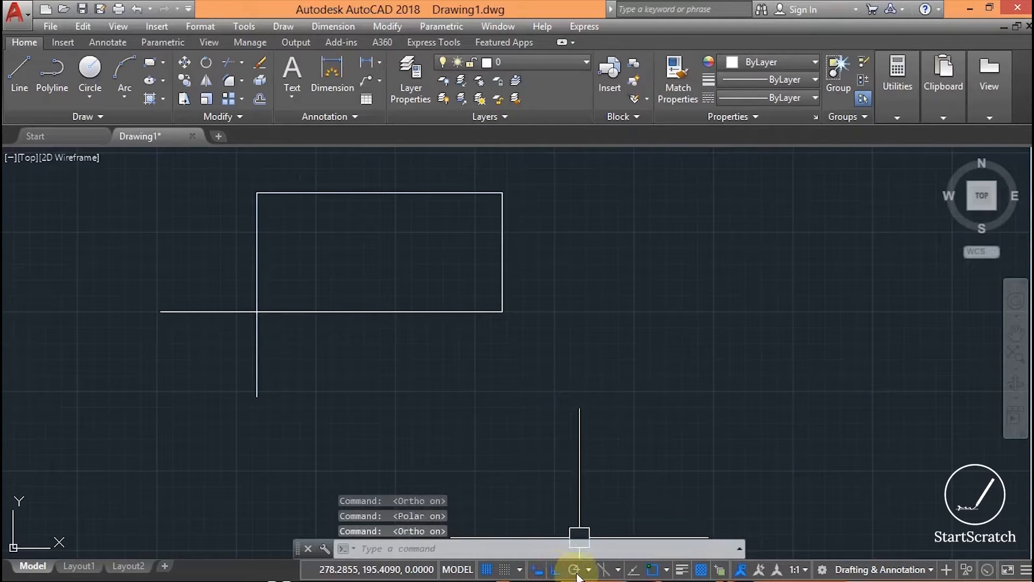
pyautogui.click(574, 573)
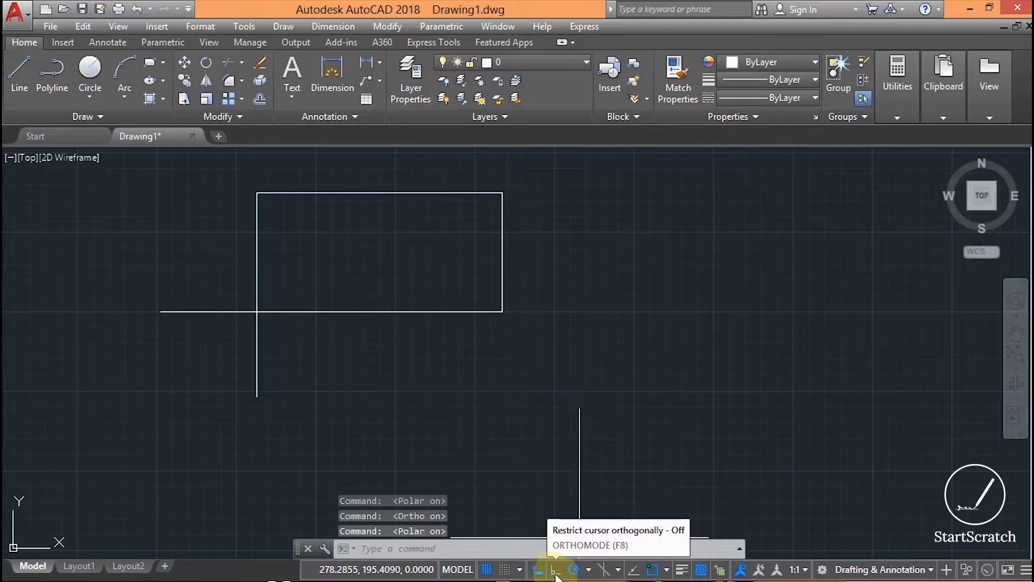
pyautogui.click(555, 574)
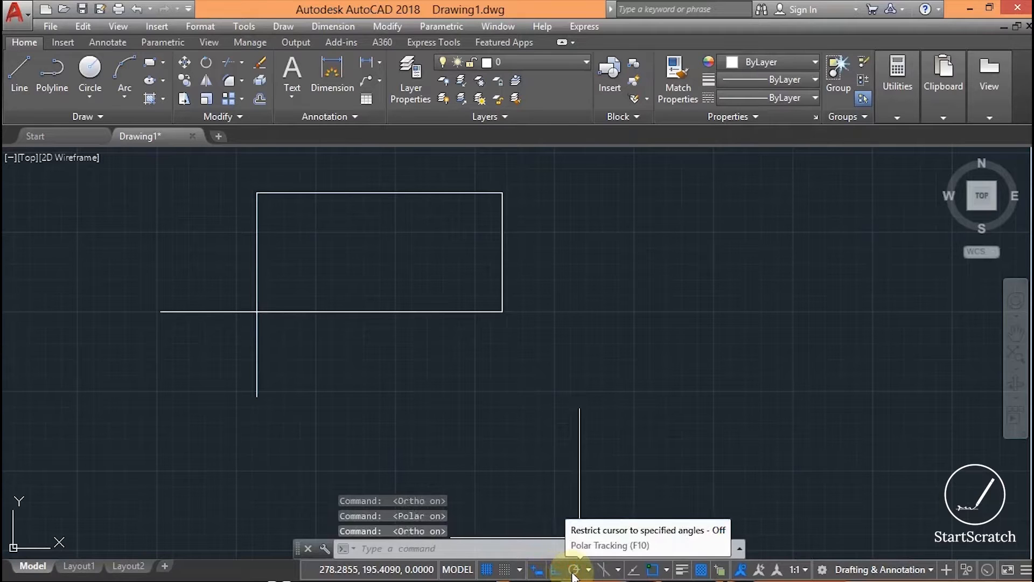
pyautogui.click(573, 572)
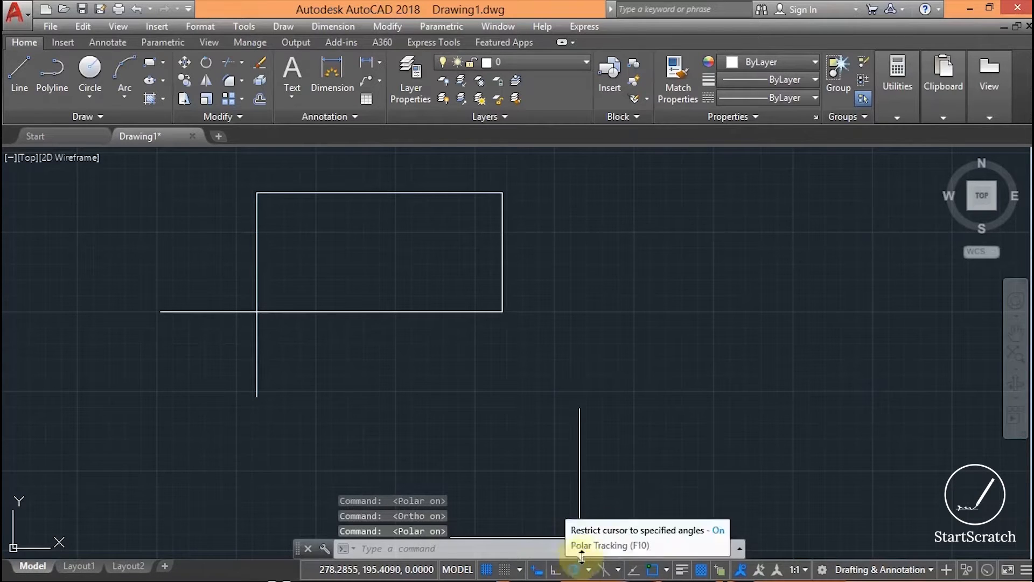
pyautogui.moveTo(670, 511); pyautogui.dragTo(568, 525, button='middle')
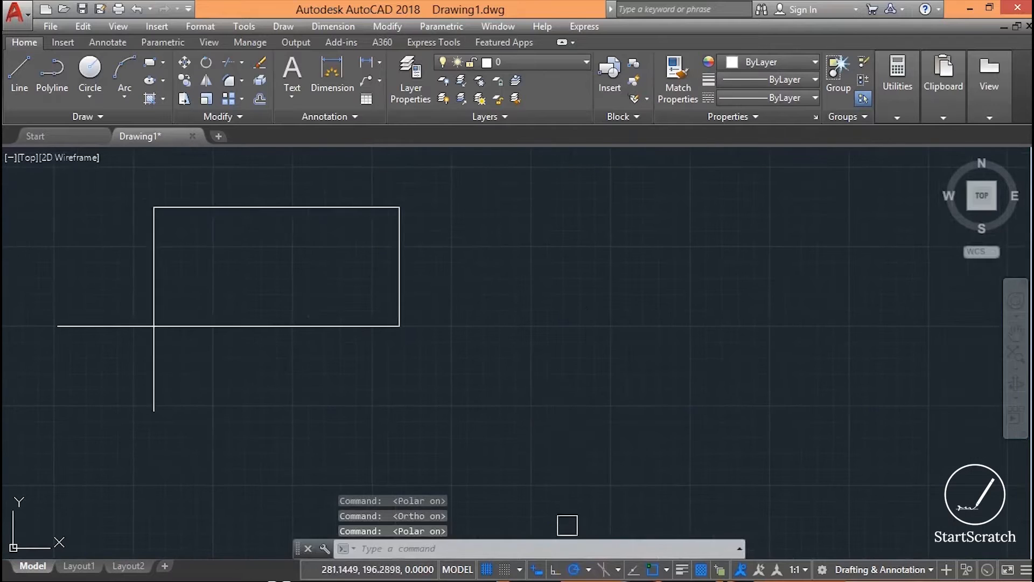
pyautogui.click(574, 571)
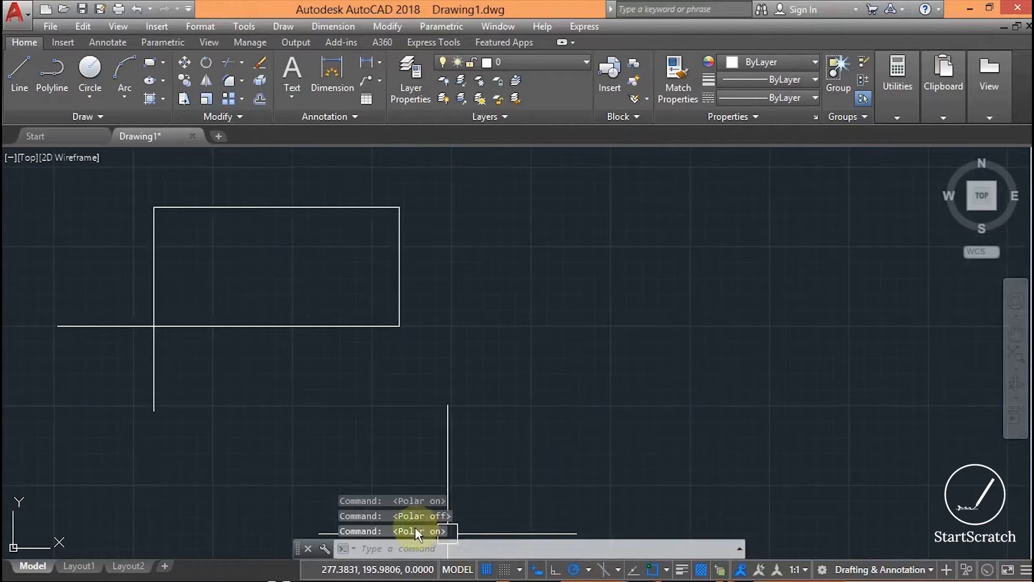
# Step: Set the polar tracking increment to 23° and draw three connected lines at 23°, 45° and 113° beside the rectangle
pyautogui.click(18, 80)
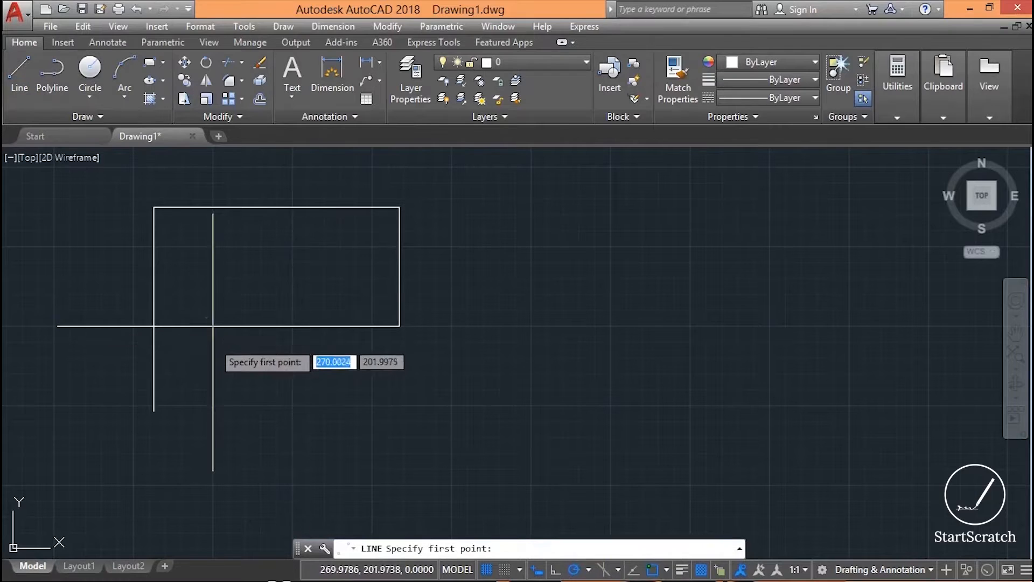
pyautogui.click(588, 570)
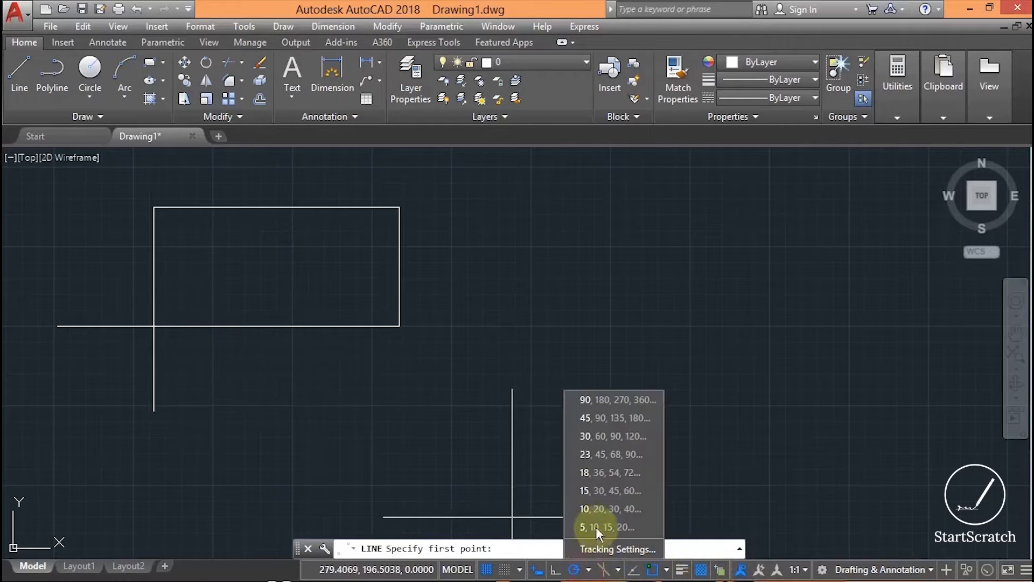
pyautogui.click(603, 455)
pyautogui.click(610, 404)
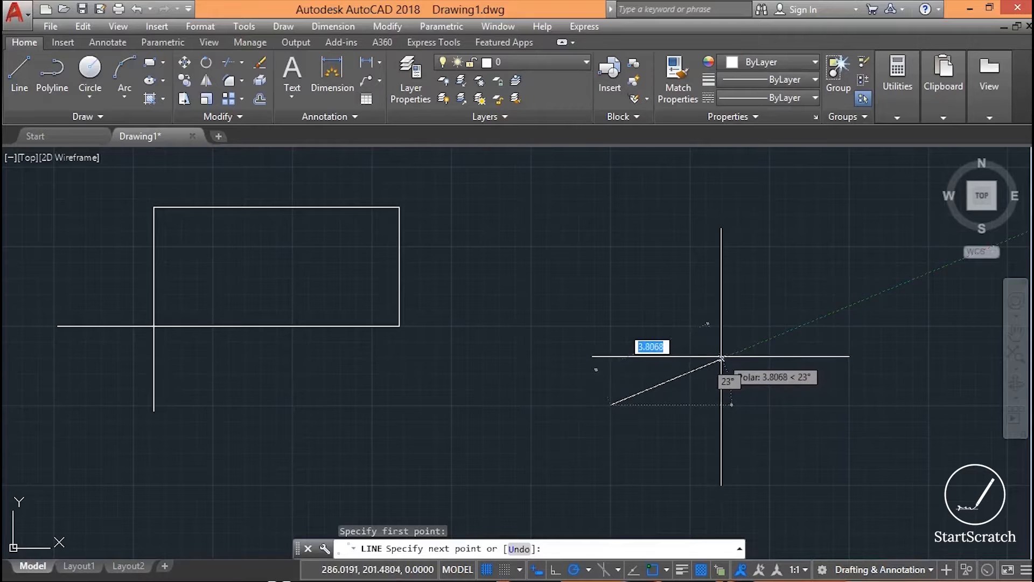
pyautogui.click(747, 348)
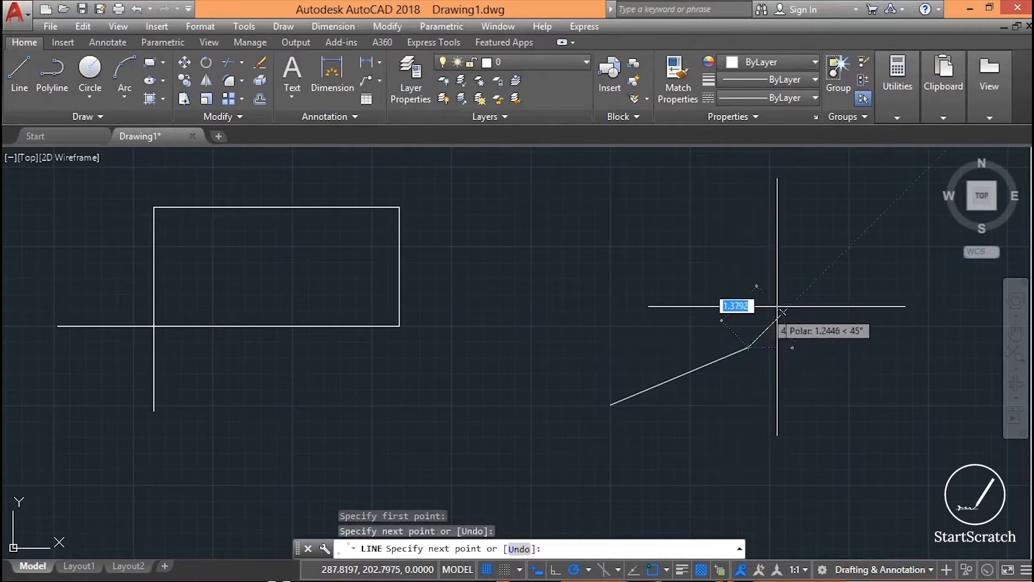
pyautogui.click(796, 286)
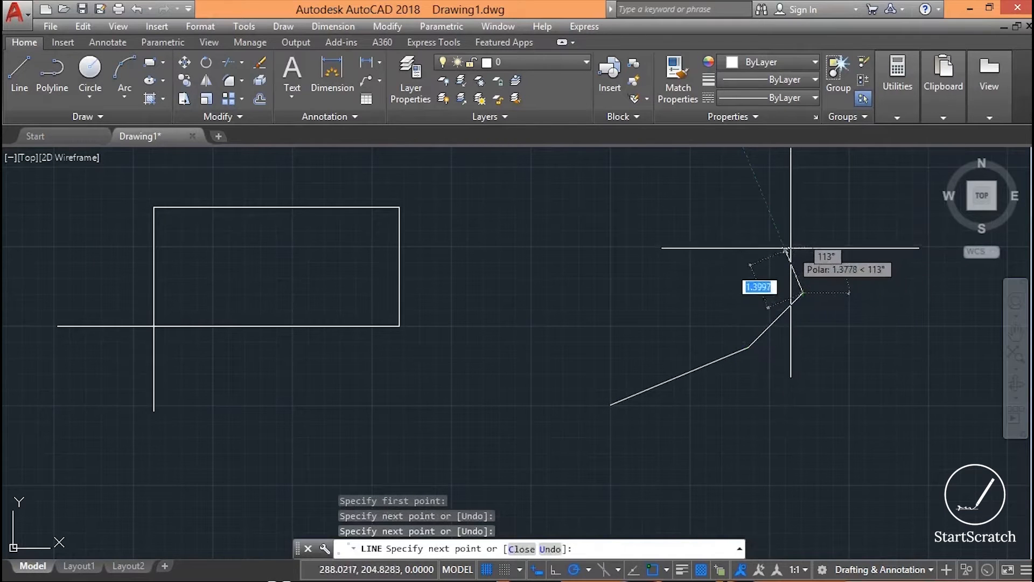
pyautogui.click(772, 217)
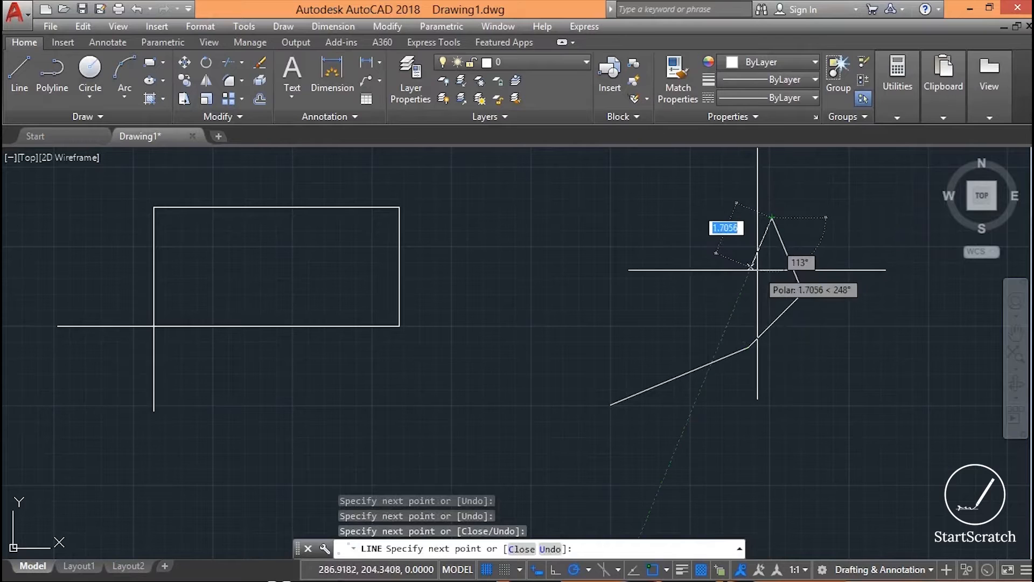
pyautogui.press('Escape')
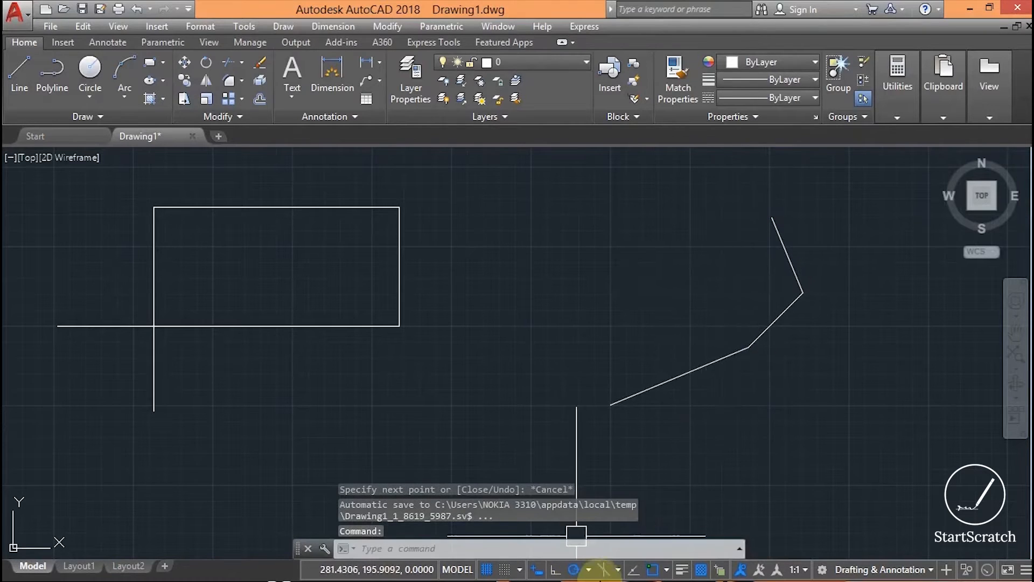
# Step: Set the polar tracking increment to 45° and draw two connected lines at 45° and 90°, starting below the previous three lines
pyautogui.click(589, 569)
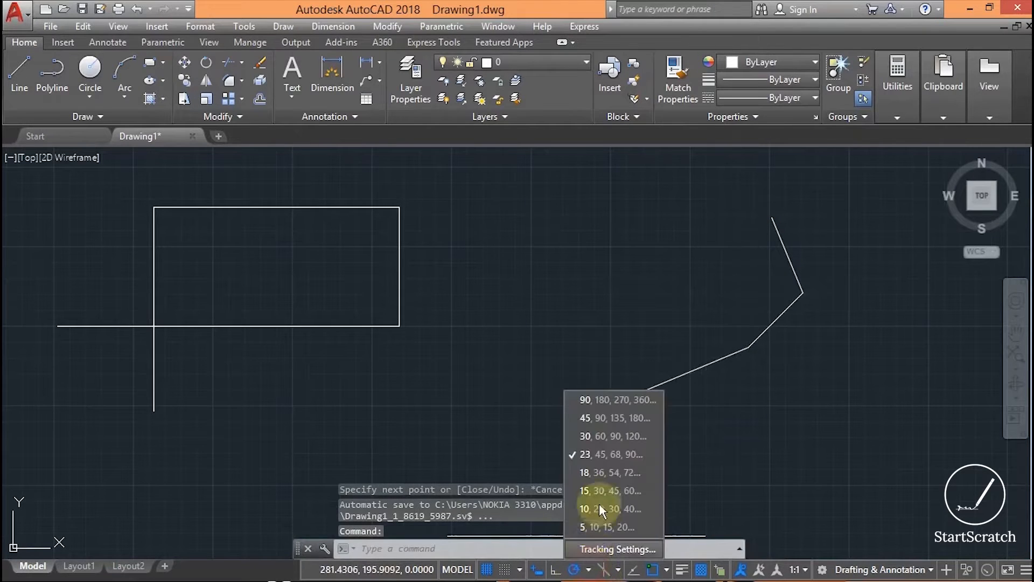
pyautogui.click(603, 418)
pyautogui.click(31, 92)
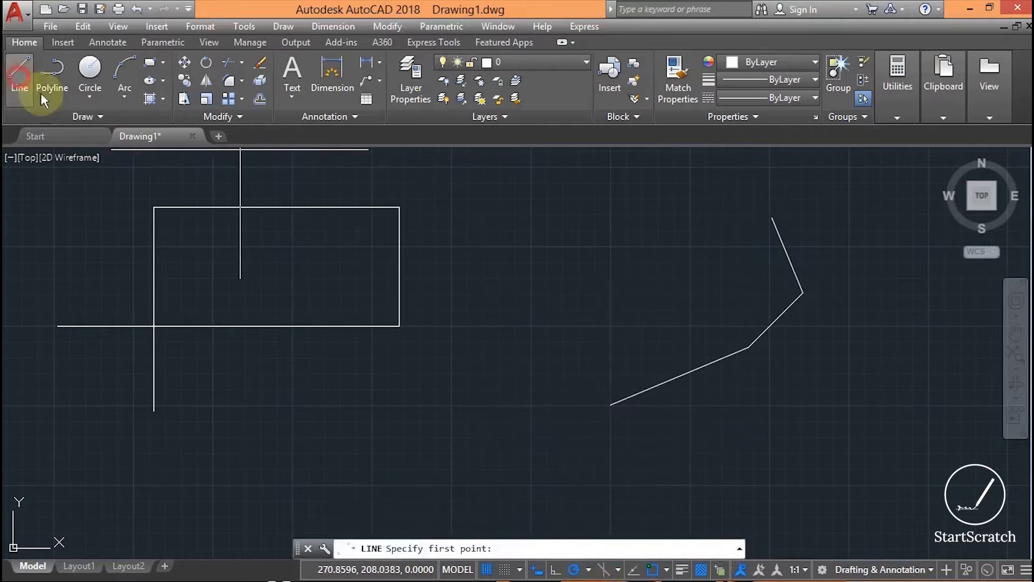
pyautogui.moveTo(438, 358); pyautogui.dragTo(316, 292, button='middle')
pyautogui.click(509, 469)
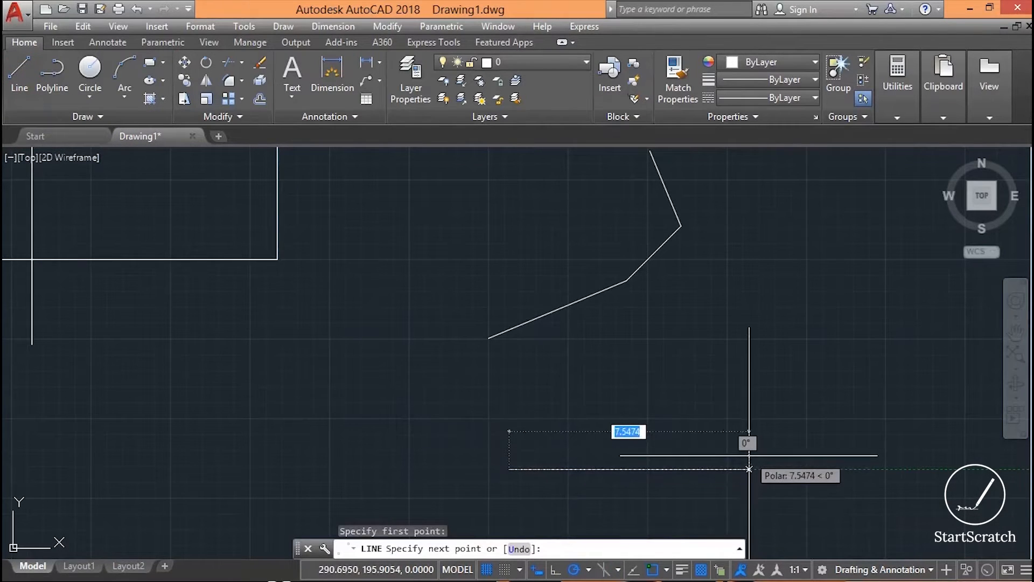
pyautogui.click(649, 323)
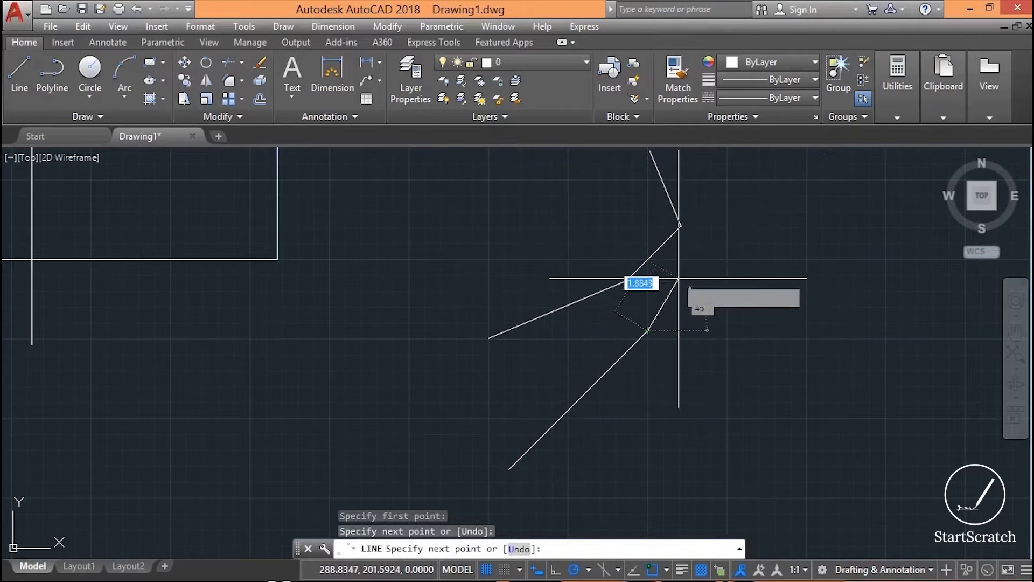
pyautogui.moveTo(639, 343); pyautogui.dragTo(641, 466, button='middle')
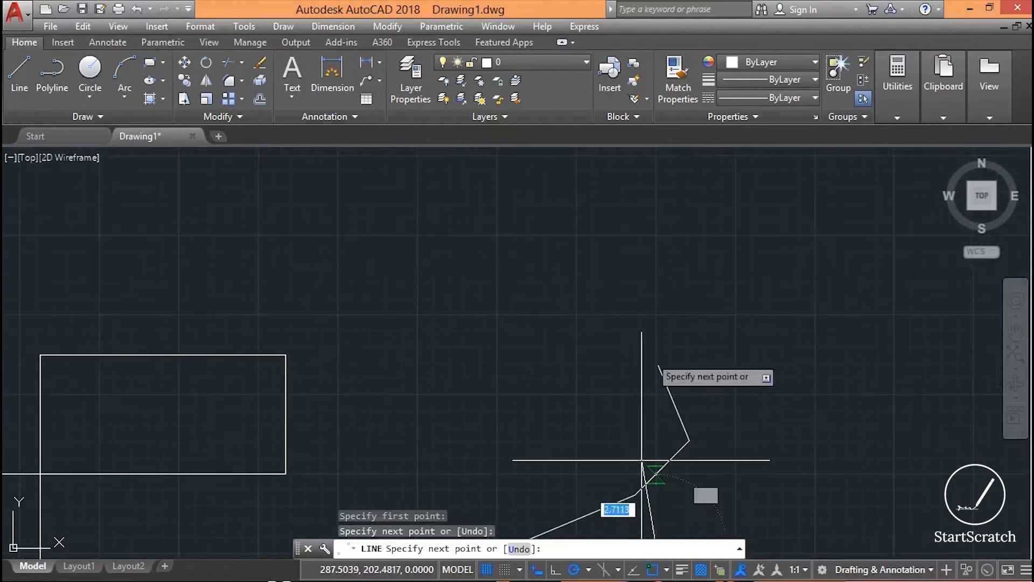
pyautogui.click(655, 304)
pyautogui.press('Escape')
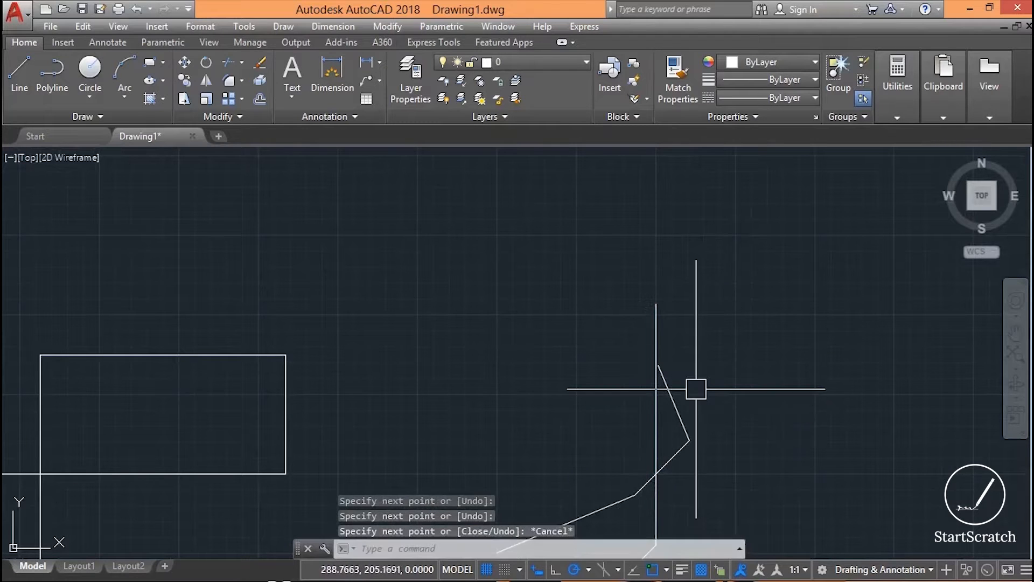
# Step: Erase the three connected lines drawn with the 23° polar tracking increment
pyautogui.click(687, 436)
pyautogui.click(682, 458)
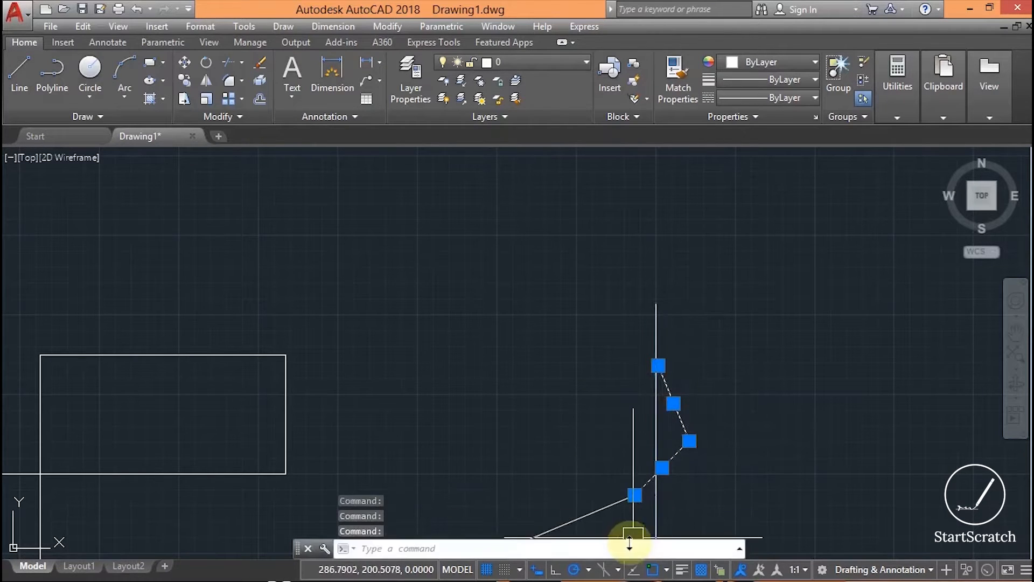
pyautogui.press('Delete')
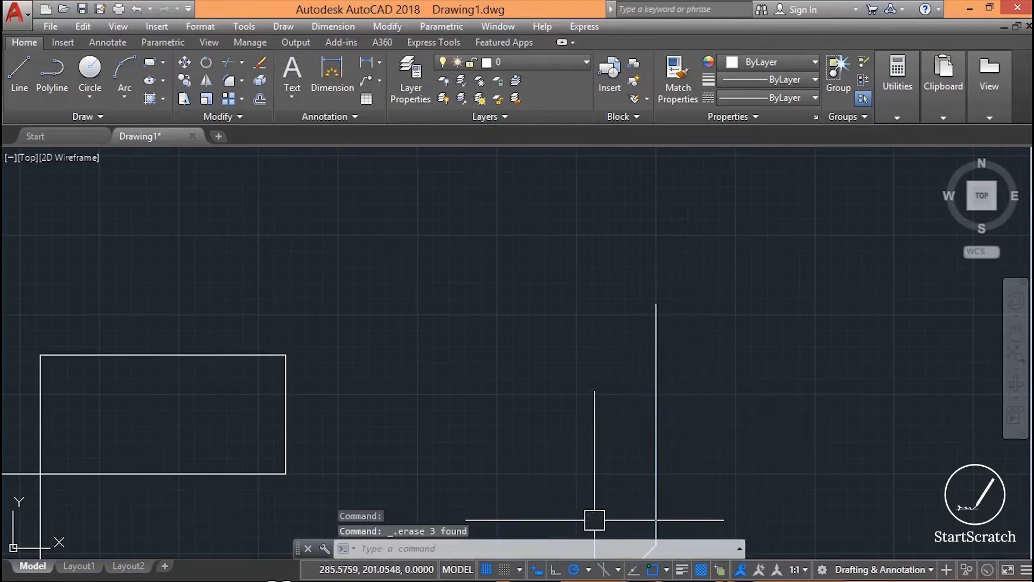
# Step: In the polar tracking settings, set the increment angle to 7 and add the additional angles 17, 31 and 42
pyautogui.scroll(-4, 595, 520)
pyautogui.scroll(-4, 689, 321)
pyautogui.scroll(6, 685, 329)
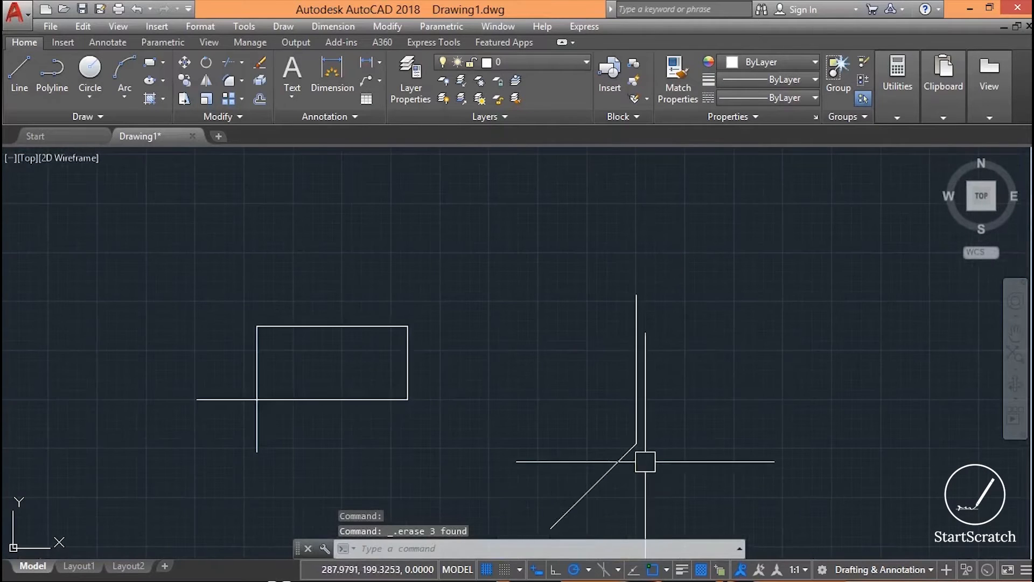
pyautogui.click(588, 570)
pyautogui.click(605, 546)
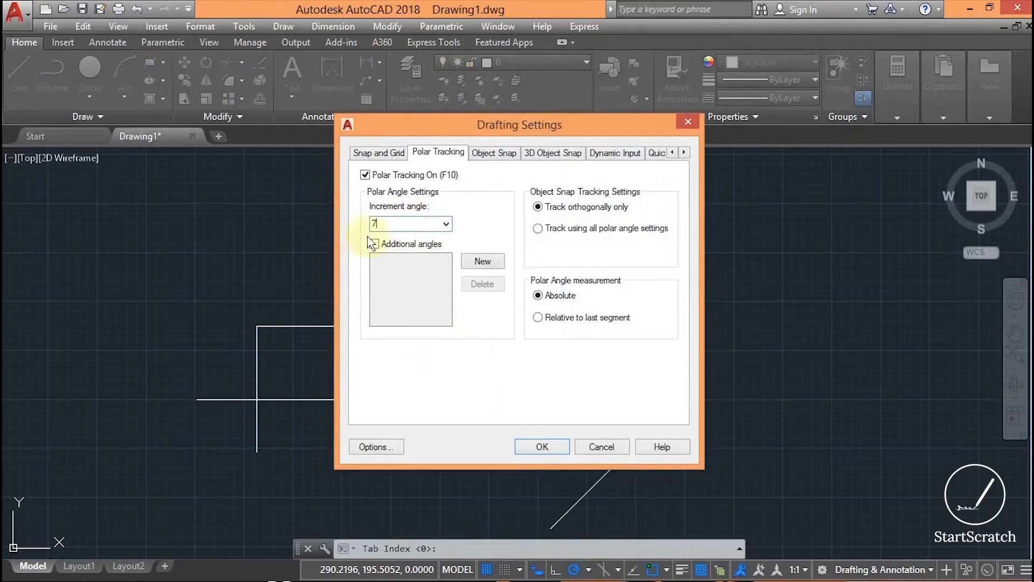
pyautogui.click(491, 262)
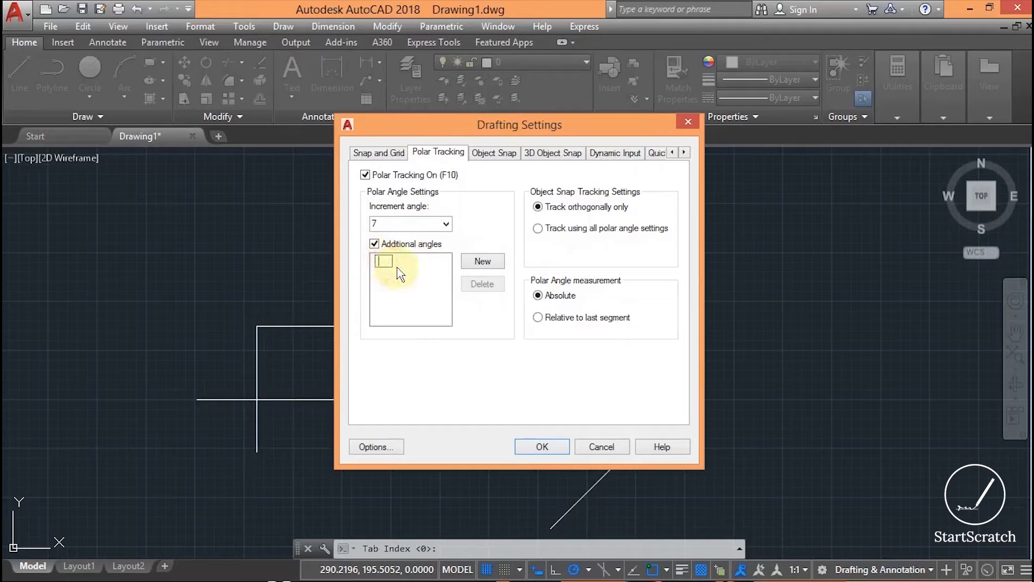
pyautogui.write('7')
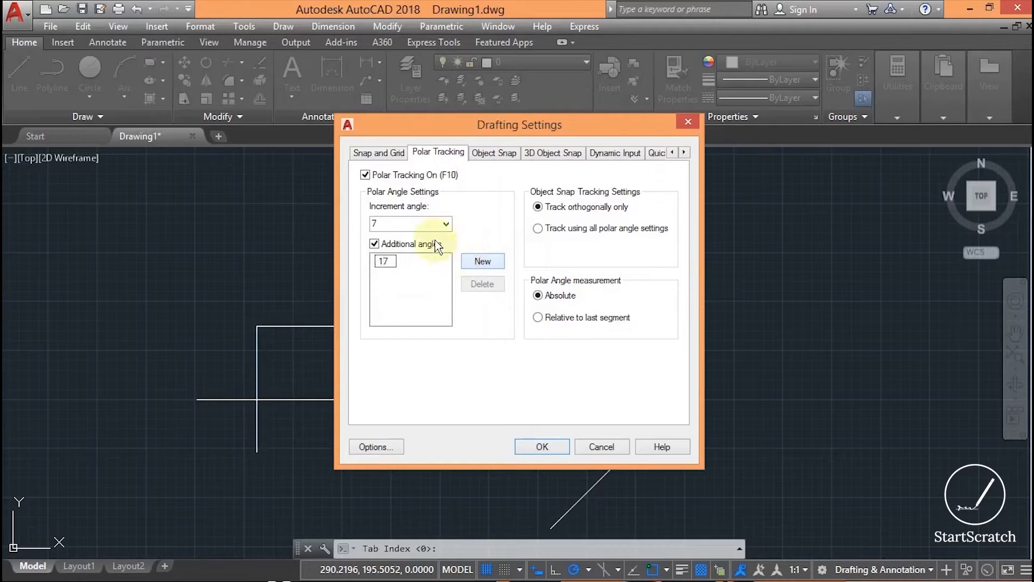
pyautogui.click(479, 261)
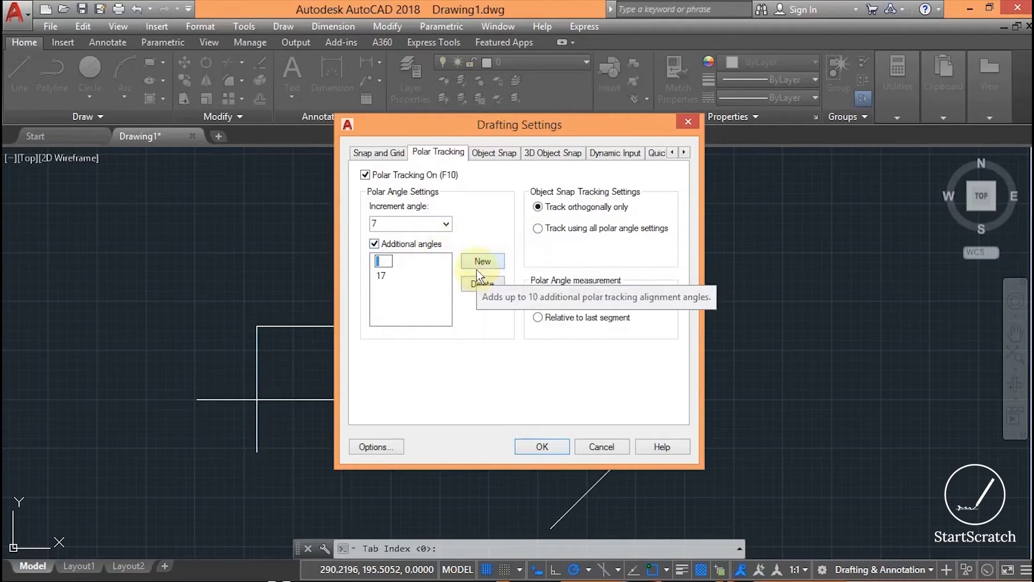
pyautogui.write('31')
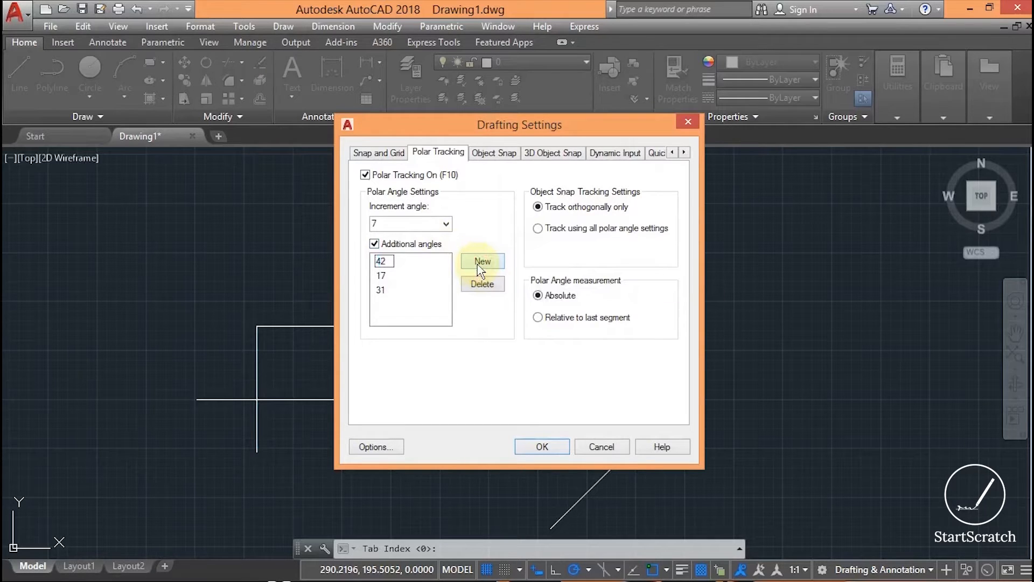
pyautogui.click(527, 446)
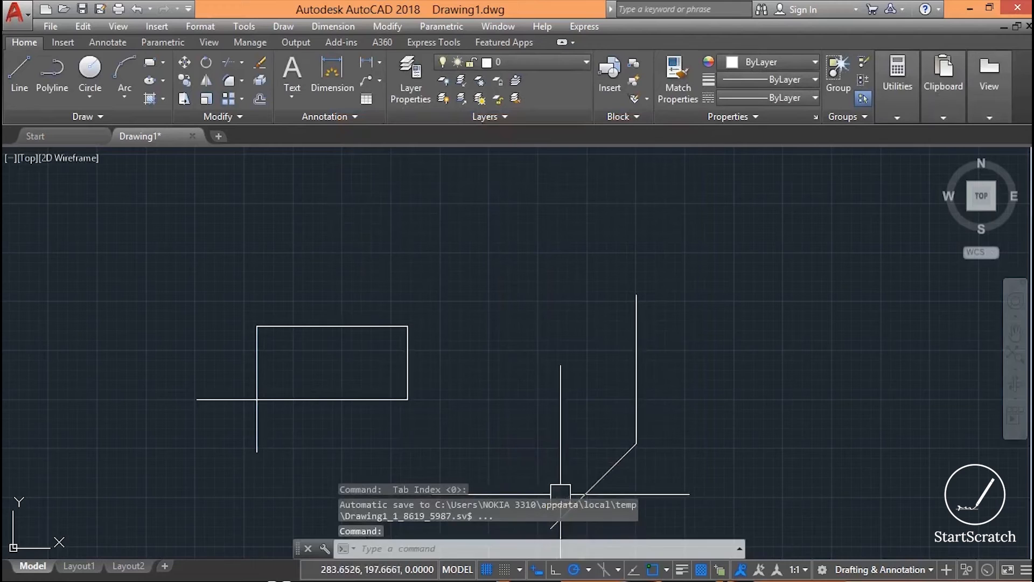
# Step: Set the polar tracking increment to 17° and draw two connected lines at 17° and 34° in the empty area beside the 45° and 90° lines
pyautogui.click(588, 571)
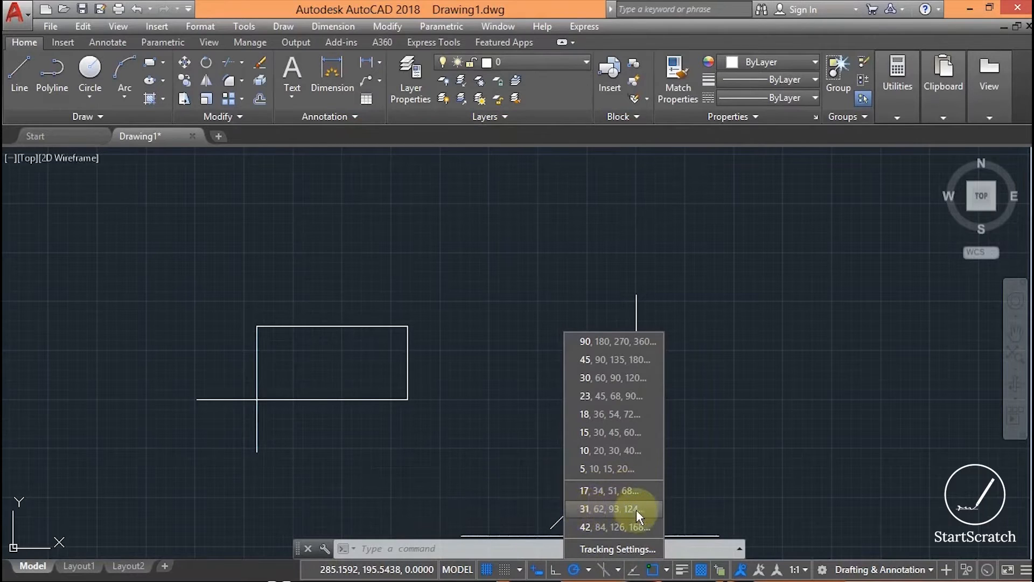
pyautogui.click(18, 69)
pyautogui.moveTo(570, 374); pyautogui.dragTo(328, 292, button='middle')
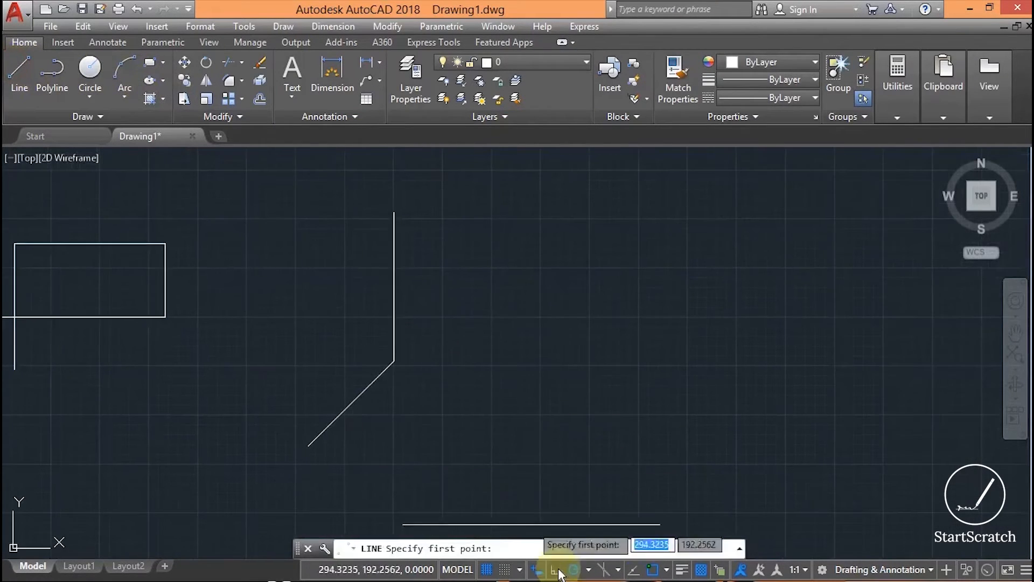
pyautogui.click(589, 570)
pyautogui.click(583, 491)
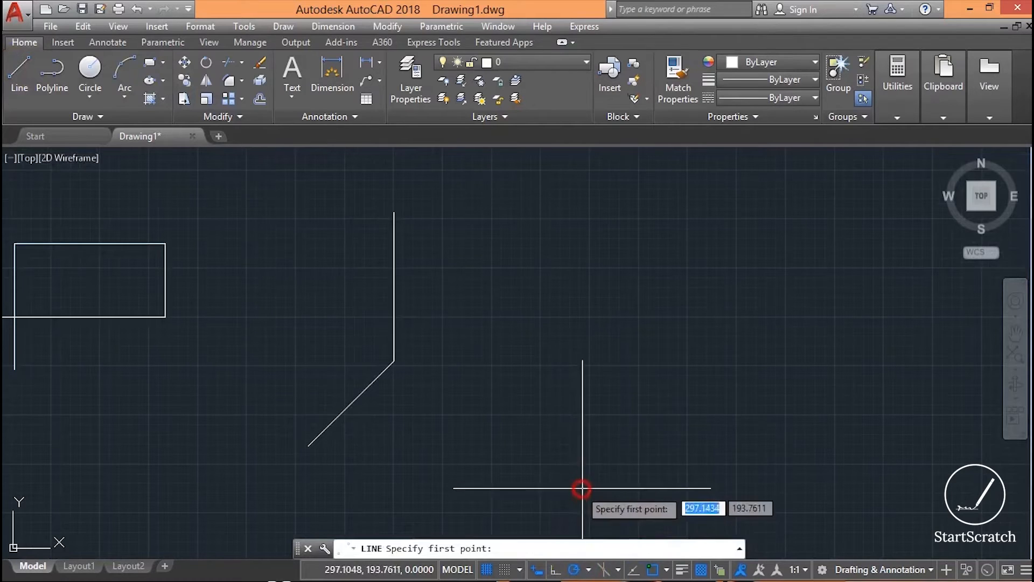
pyautogui.click(607, 457)
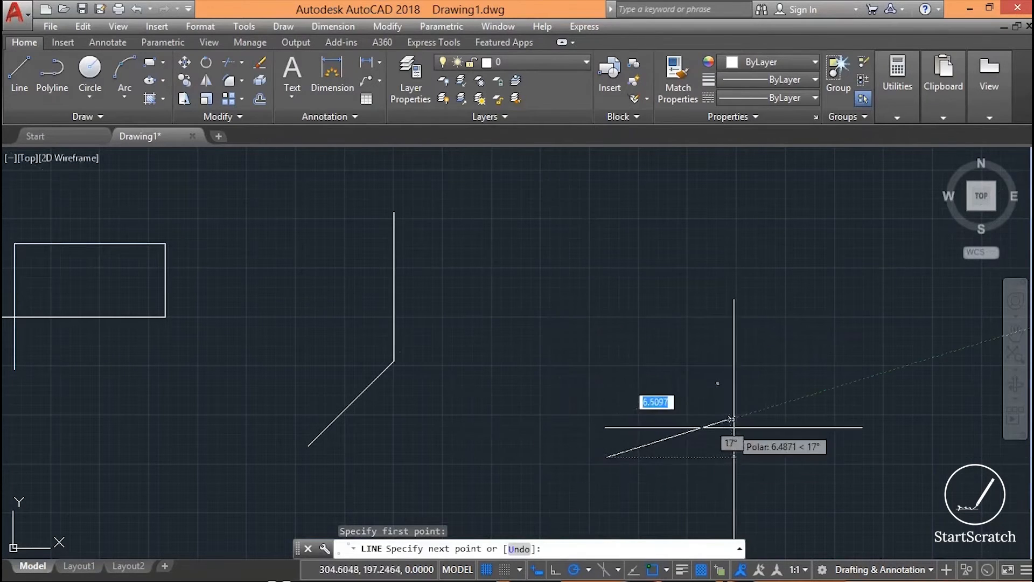
pyautogui.click(758, 411)
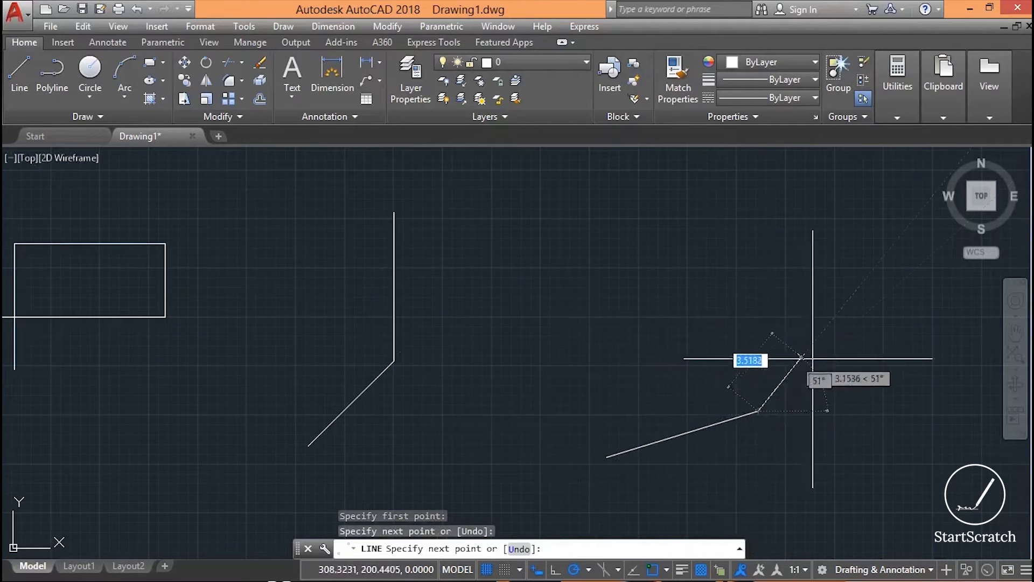
pyautogui.click(855, 345)
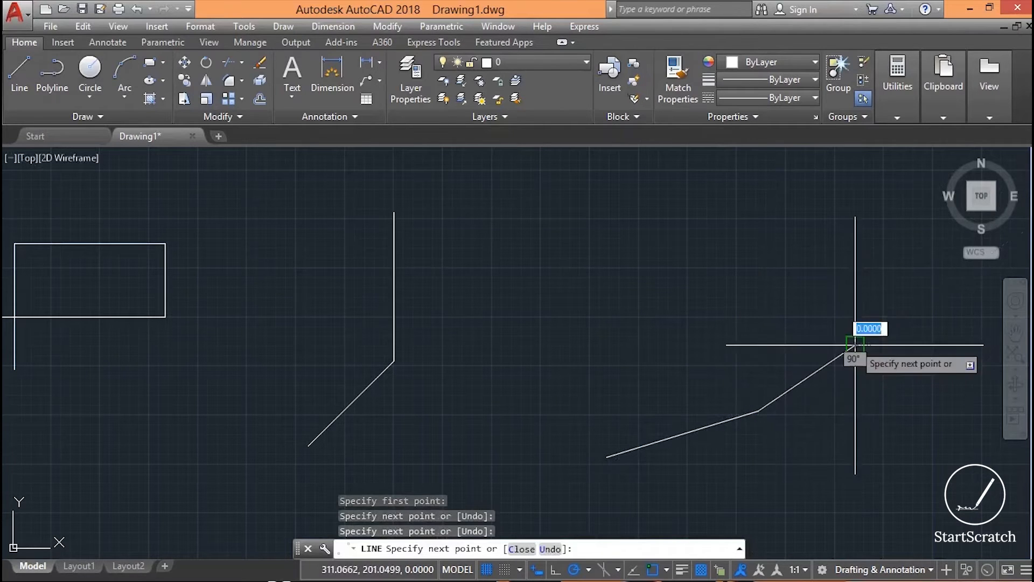
pyautogui.press('Escape')
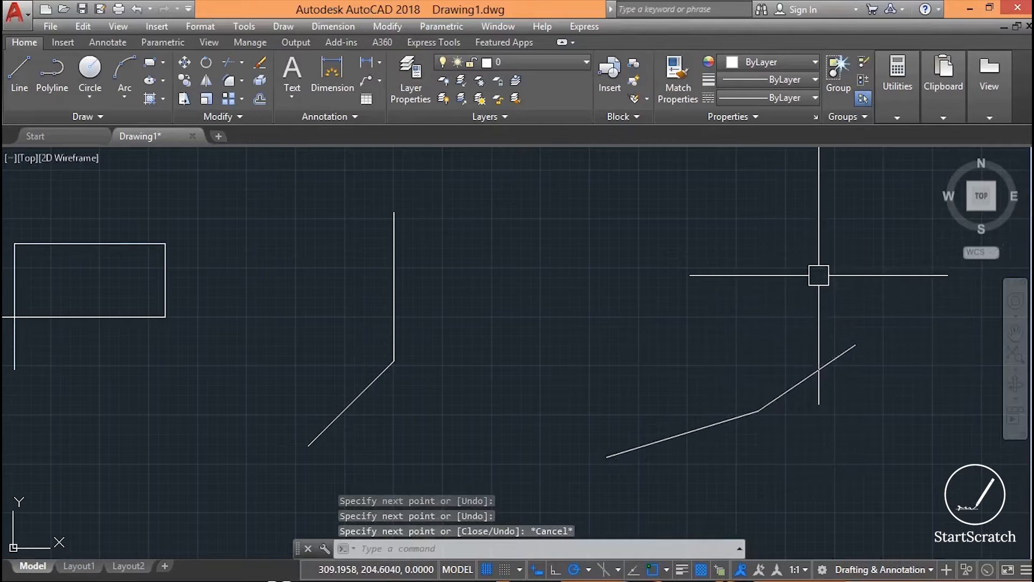
# Step: Review the polar tracking settings and set the increment angle to 42°
pyautogui.click(590, 572)
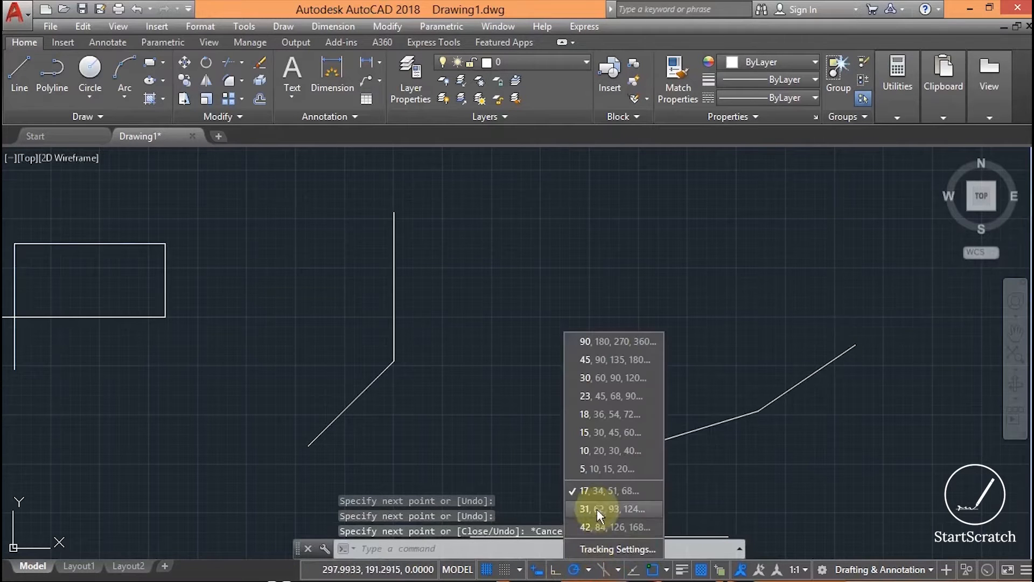
pyautogui.click(606, 546)
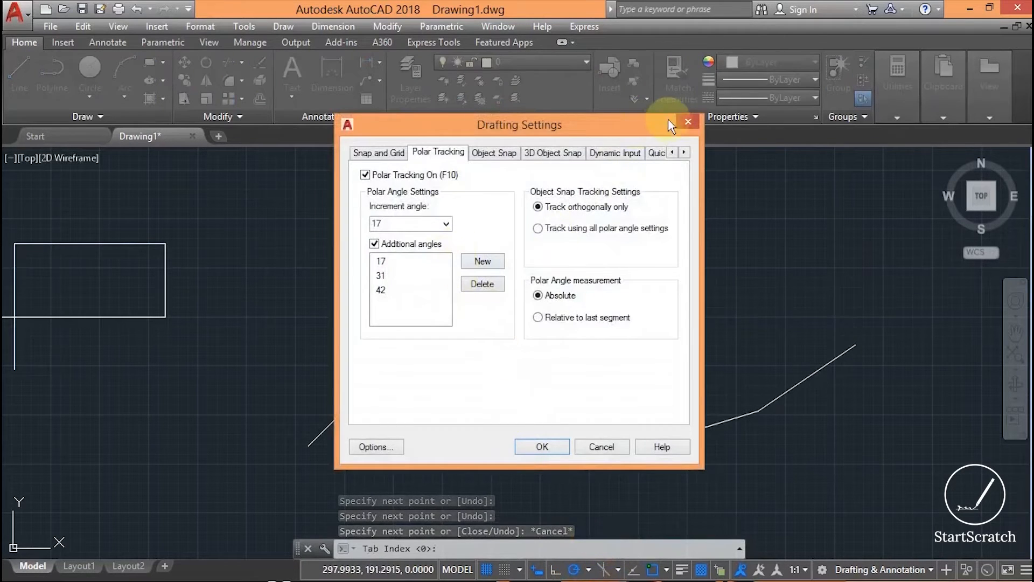
pyautogui.click(688, 121)
pyautogui.click(589, 570)
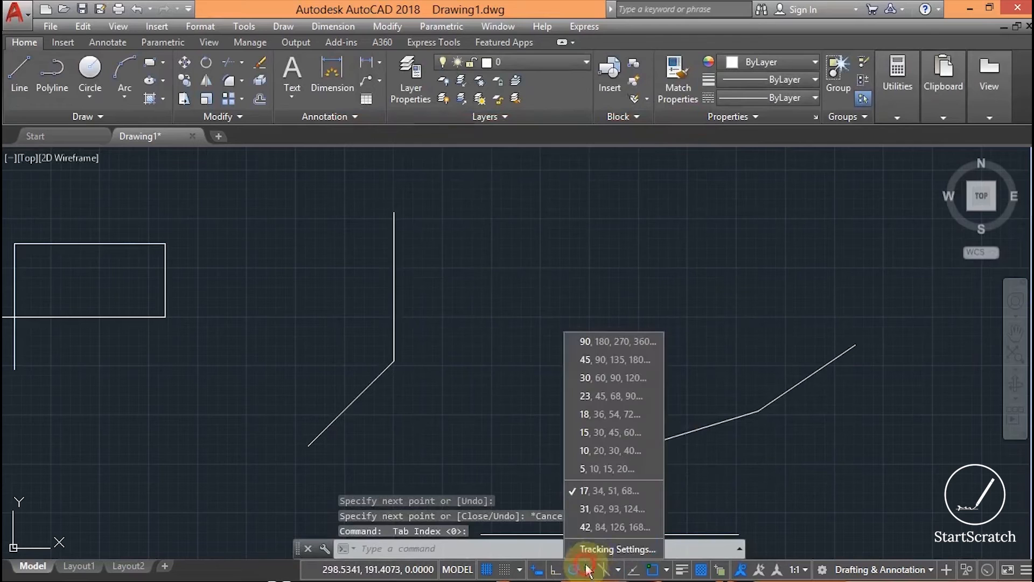
pyautogui.click(606, 523)
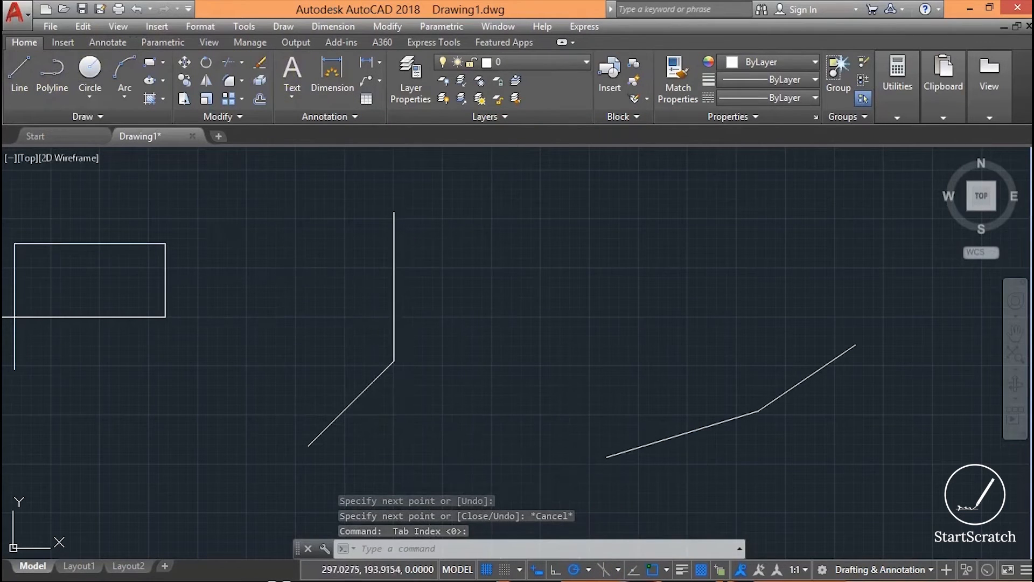
pyautogui.click(590, 571)
pyautogui.click(588, 572)
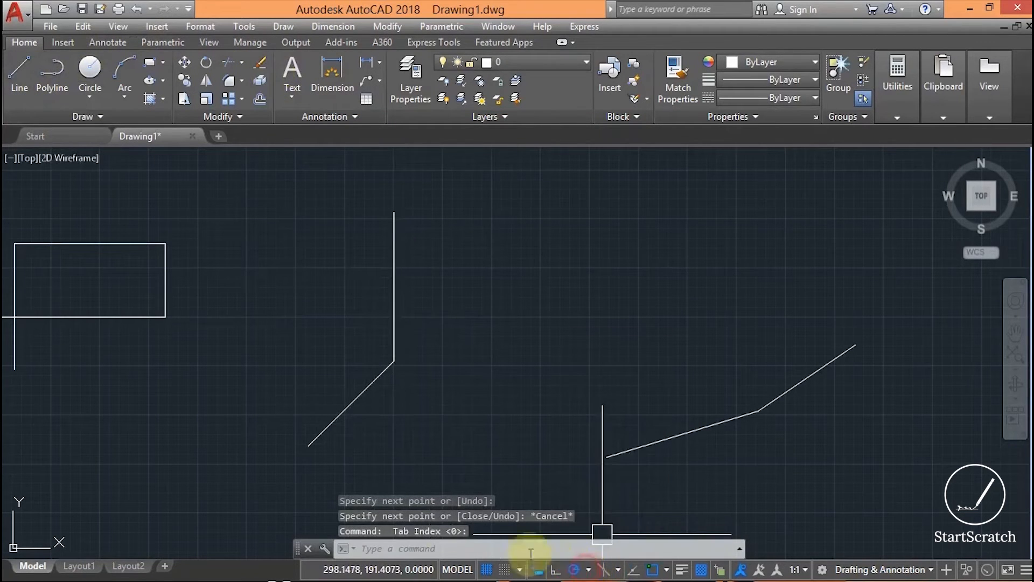
# Step: Draw a single line at 42° above the two connected 17° and 34° lines, checking the polar tracking settings before placing its endpoint
pyautogui.click(20, 76)
pyautogui.click(530, 370)
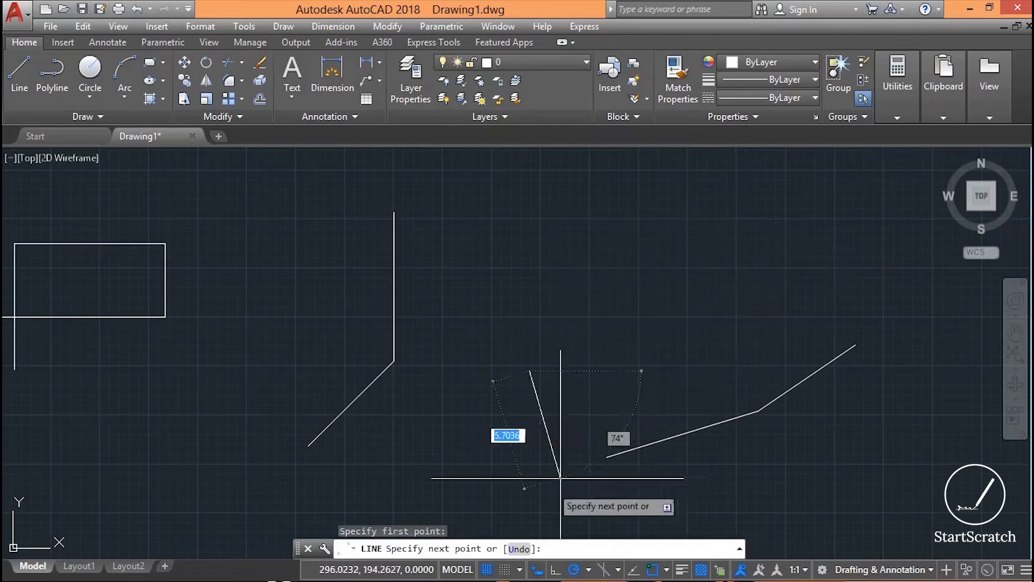
pyautogui.click(588, 573)
pyautogui.click(590, 549)
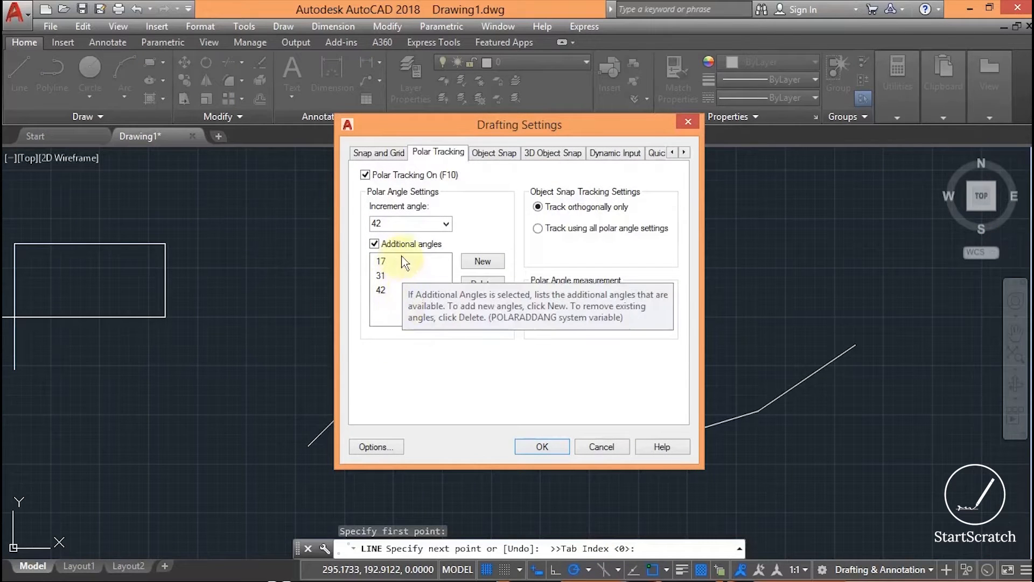
pyautogui.click(553, 446)
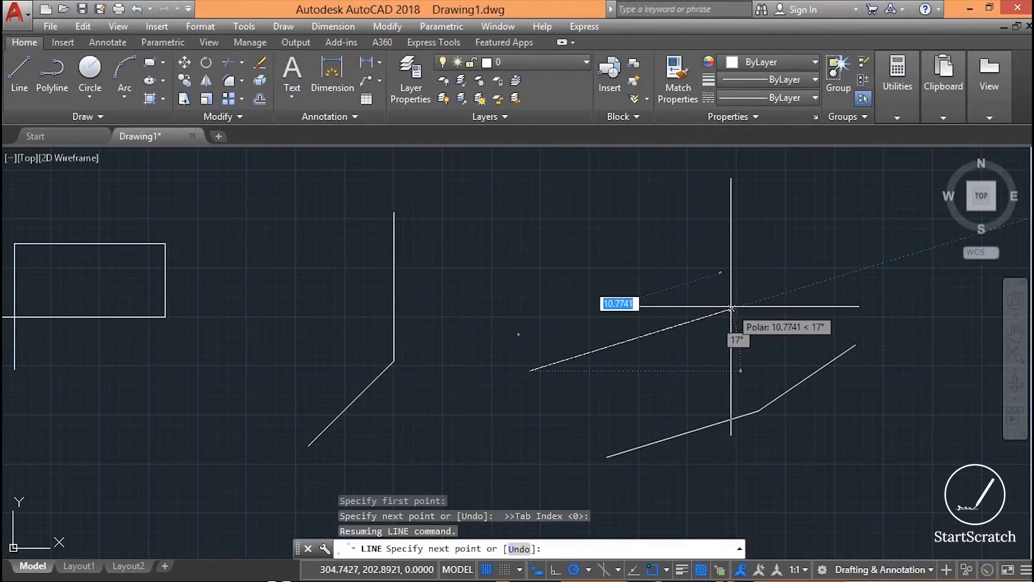
pyautogui.click(678, 238)
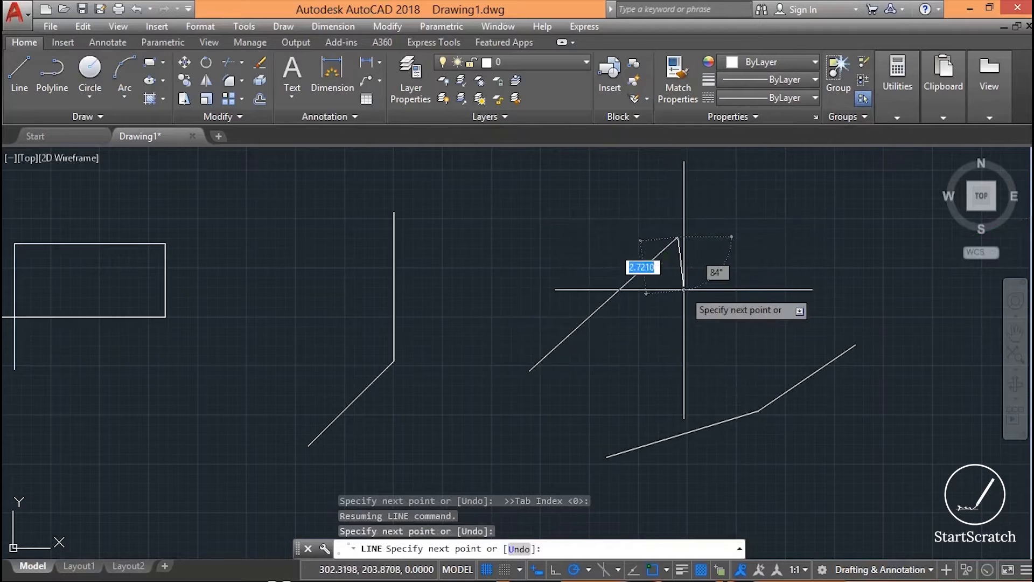
pyautogui.press('Escape')
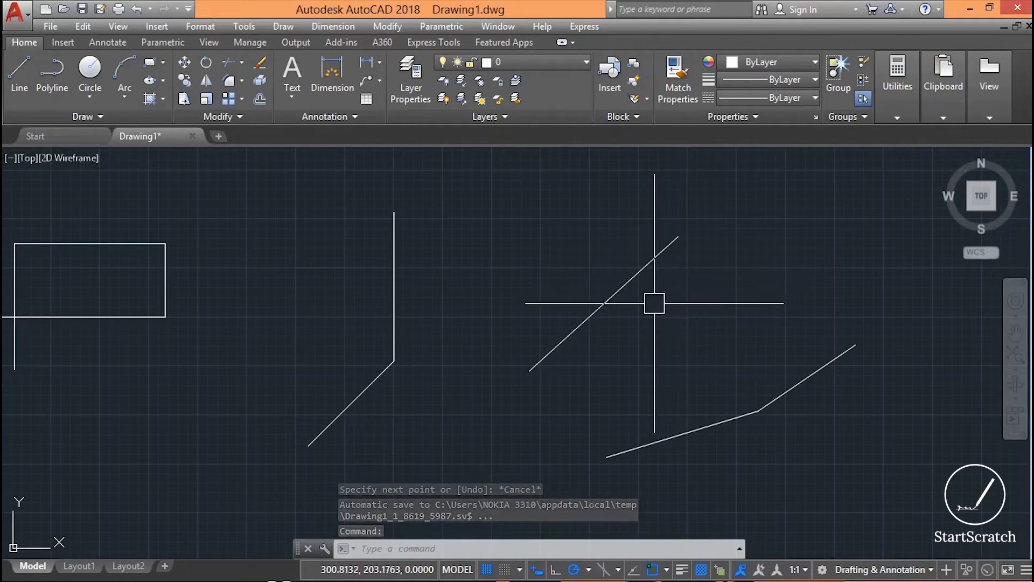
# Step: With object snap on, draw a horizontal line about 19.62 units long beside the existing lines, and turn on Ortho mode
pyautogui.moveTo(739, 351)
pyautogui.mouseDown(button='middle')
pyautogui.moveTo(413, 296)
pyautogui.moveTo(306, 339)
pyautogui.mouseUp(button='middle')
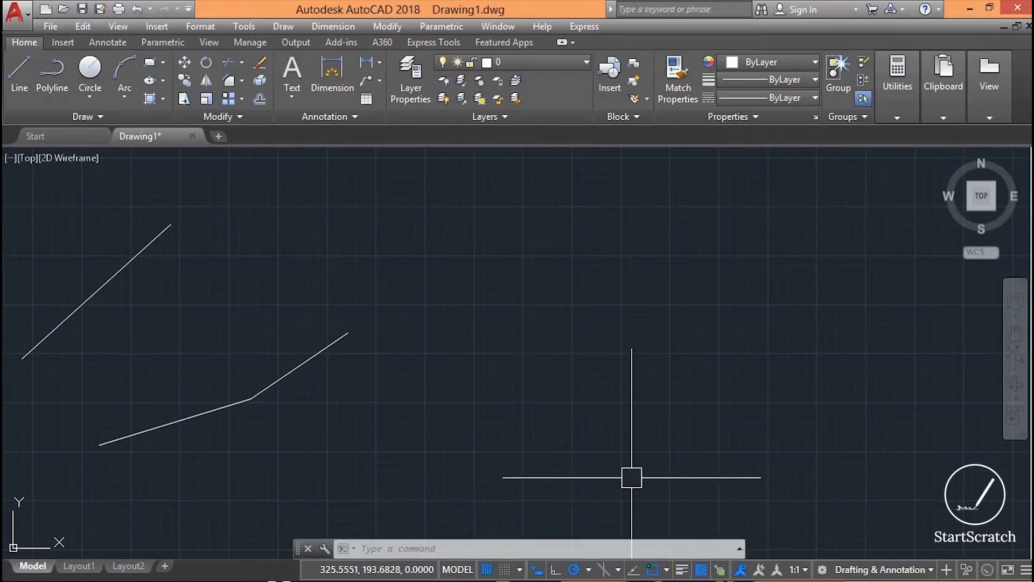
pyautogui.press('F3')
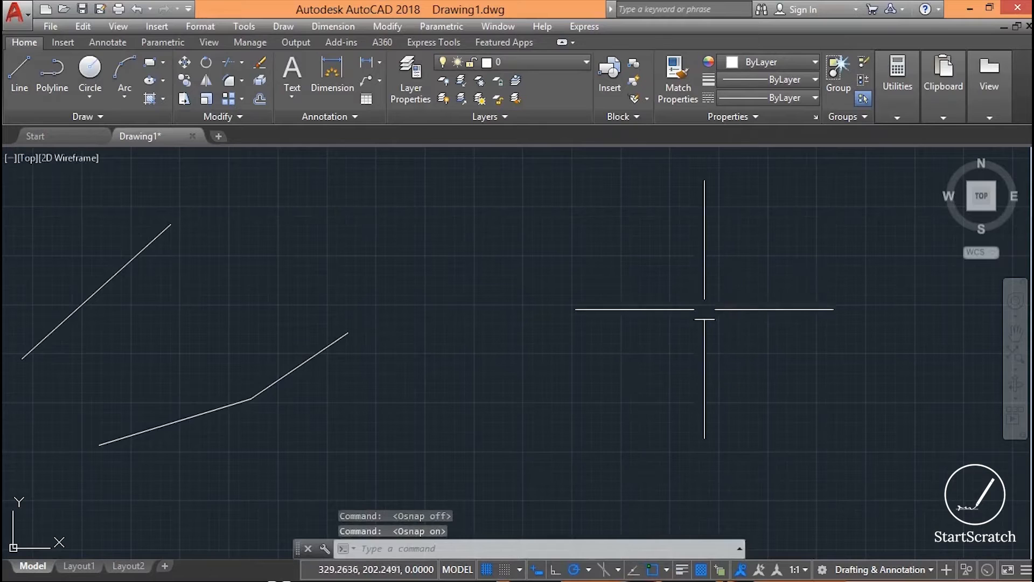
pyautogui.click(15, 88)
pyautogui.click(501, 268)
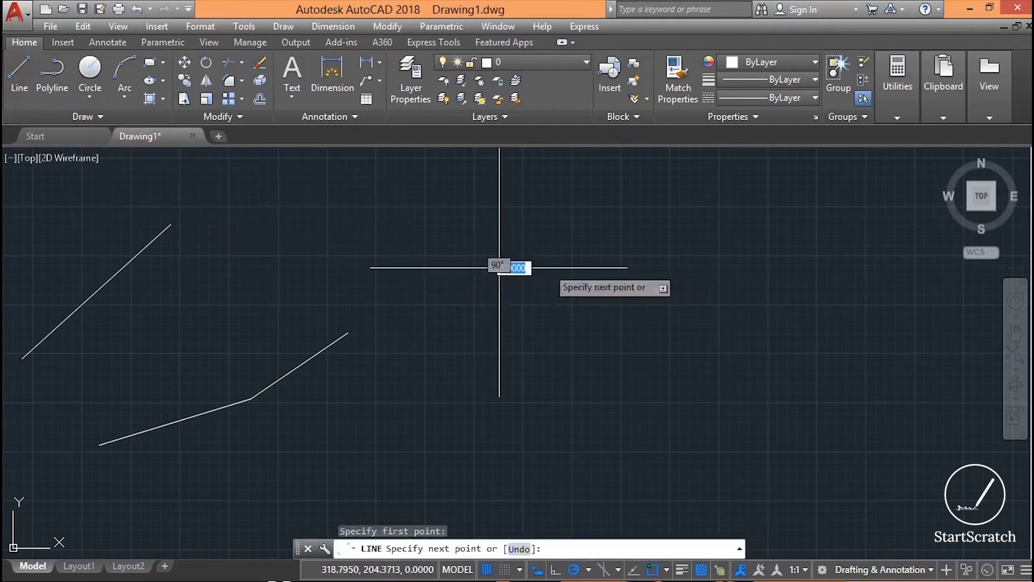
pyautogui.click(883, 267)
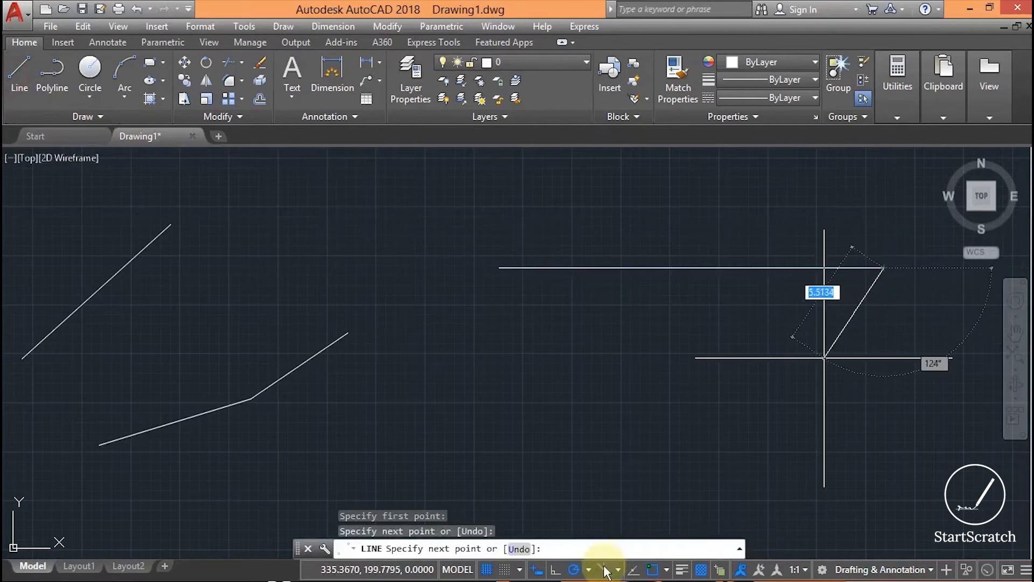
pyautogui.click(556, 570)
pyautogui.moveTo(700, 489)
pyautogui.mouseDown(button='middle')
pyautogui.moveTo(649, 472)
pyautogui.moveTo(496, 481)
pyautogui.mouseUp(button='middle')
pyautogui.press('Escape')
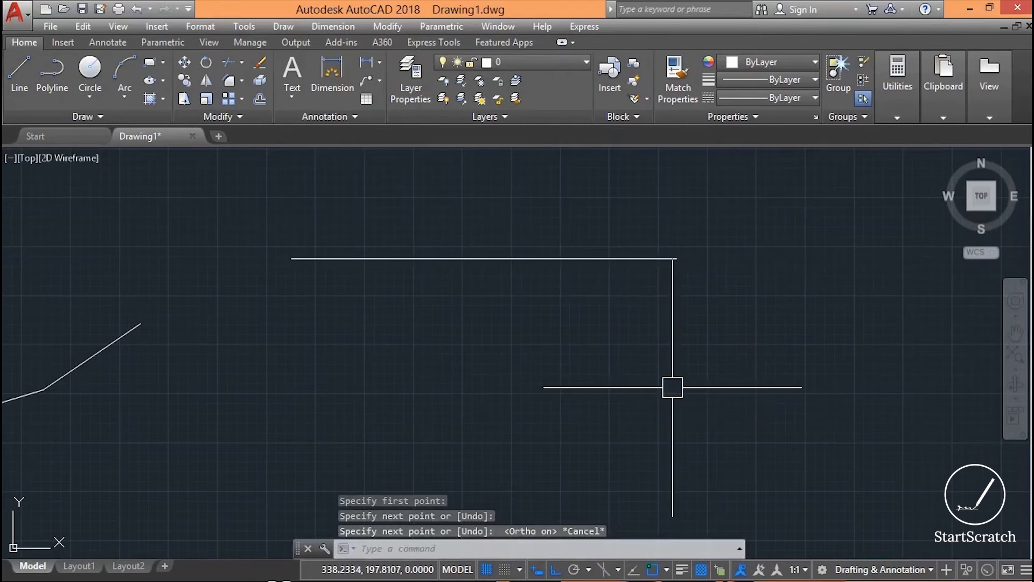
# Step: Select the new horizontal line to inspect the grip at its right endpoint, and clear the selection
pyautogui.moveTo(726, 338); pyautogui.dragTo(503, 497, button='middle')
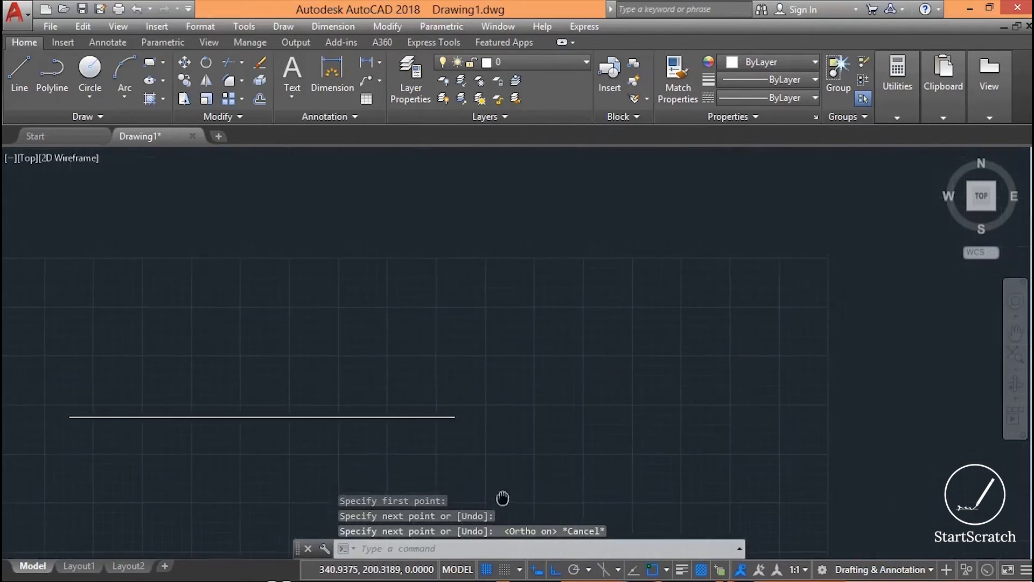
pyautogui.click(451, 418)
pyautogui.moveTo(454, 420)
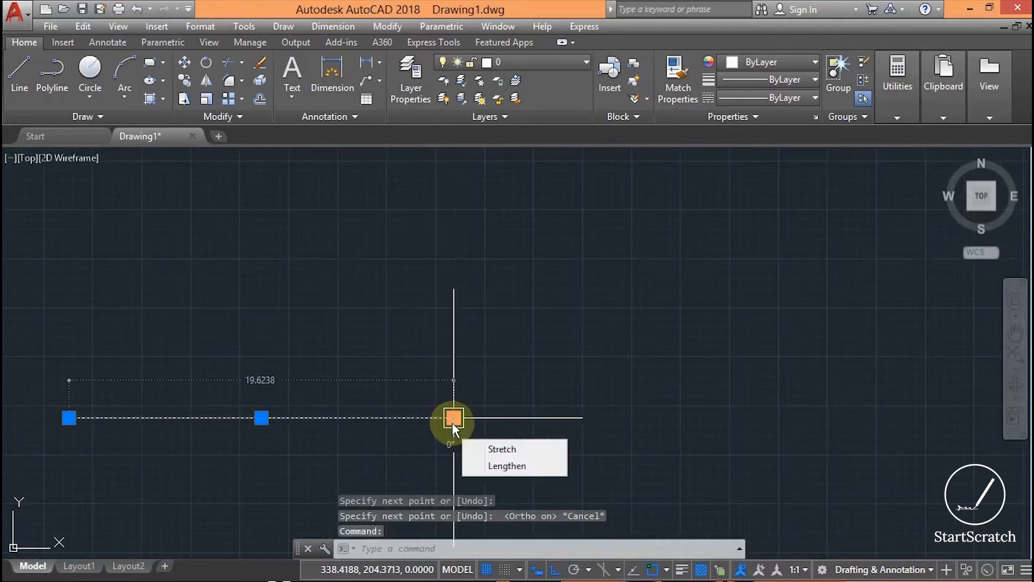
pyautogui.press('Escape')
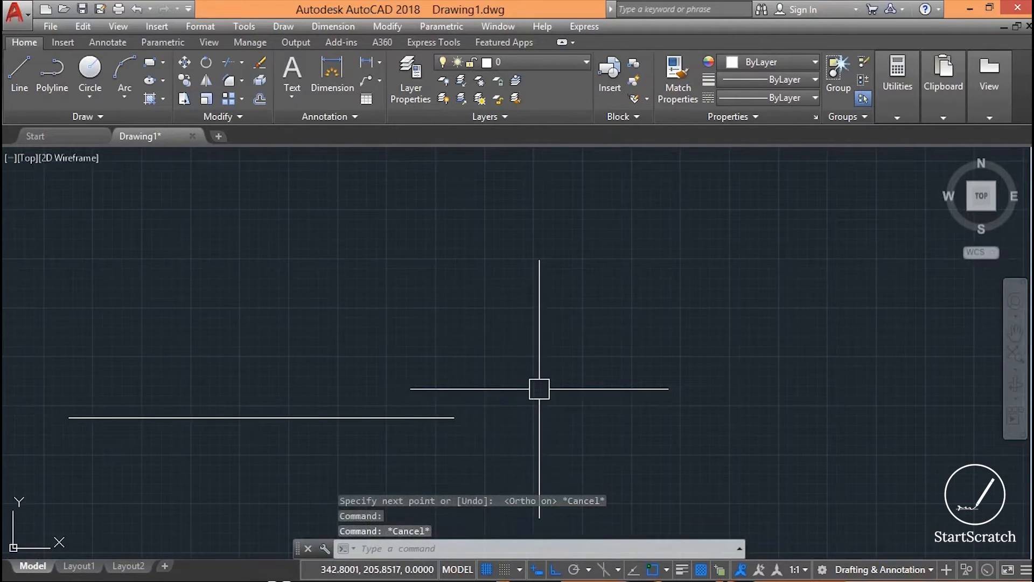
# Step: Draw a second horizontal line extending from the first line's right endpoint, and select both lines to check where they meet
pyautogui.click(21, 73)
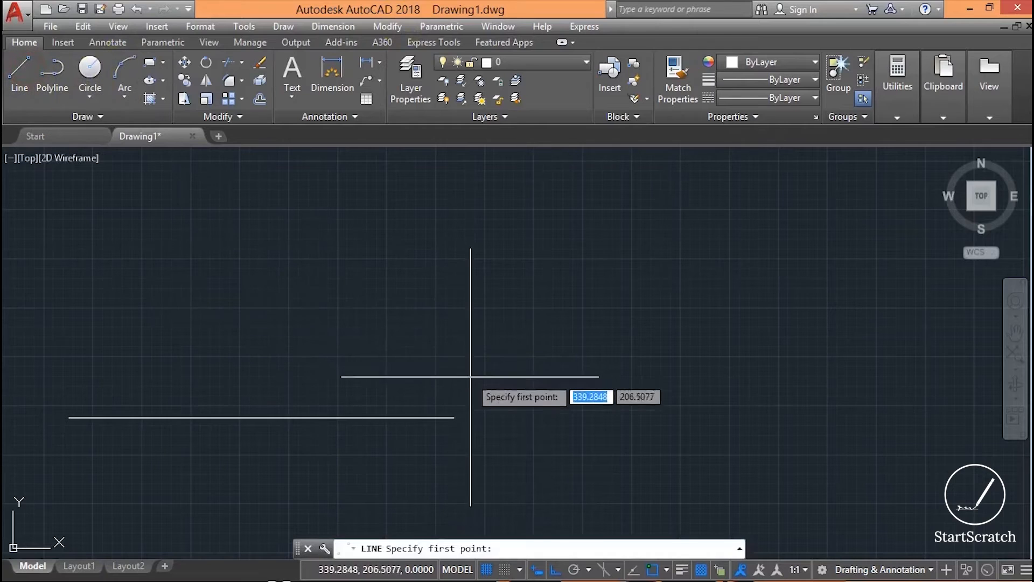
pyautogui.click(453, 417)
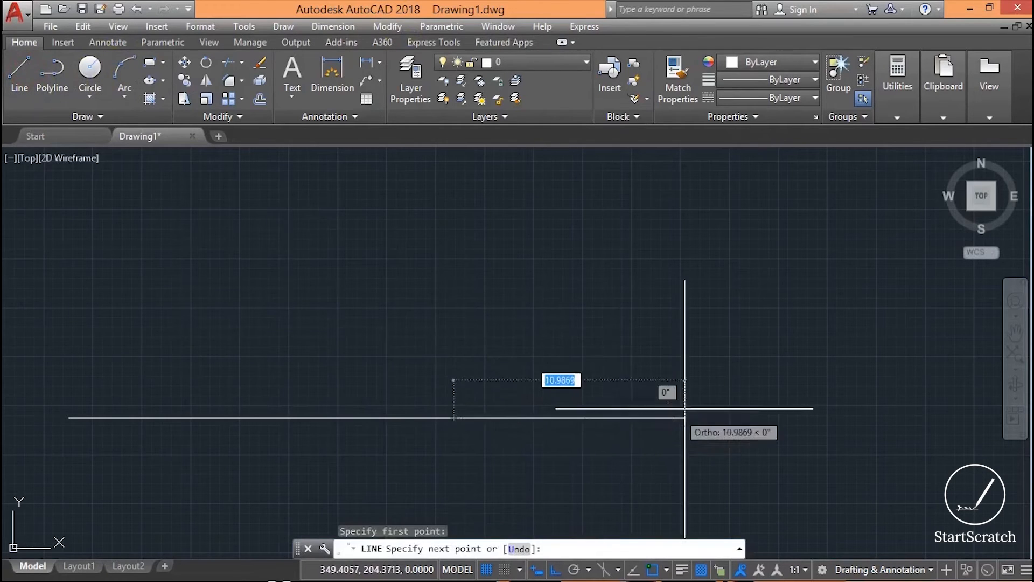
pyautogui.press('Escape')
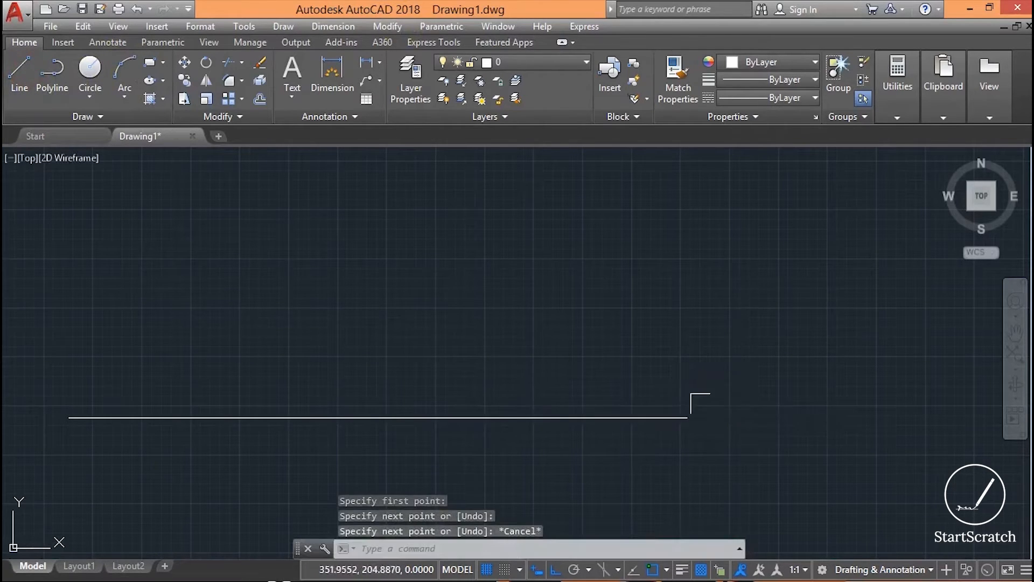
pyautogui.click(655, 417)
pyautogui.click(377, 417)
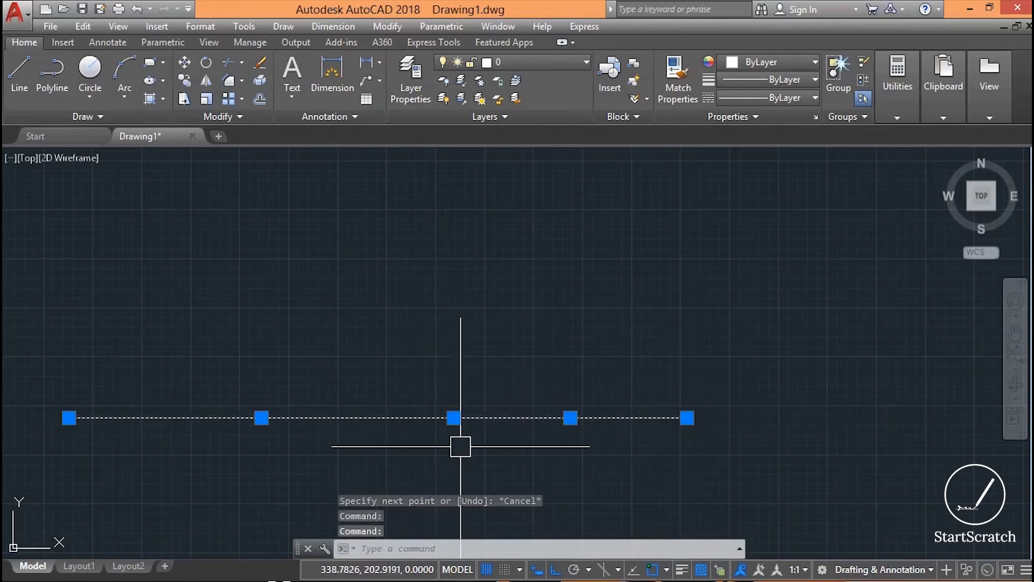
pyautogui.press('Escape')
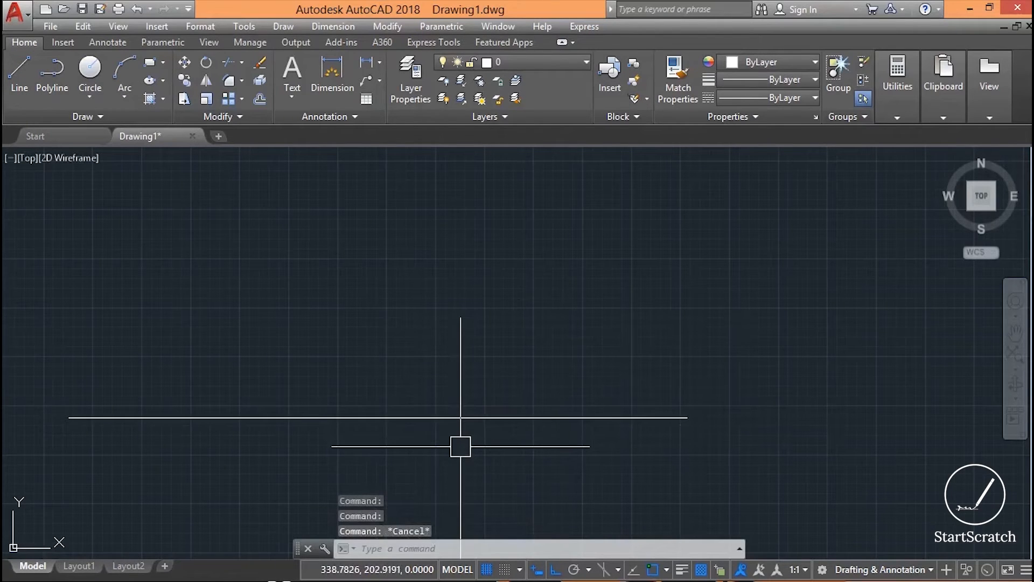
# Step: Turn off object snap and draw a separate horizontal line above the two joined lines
pyautogui.click(652, 570)
pyautogui.click(19, 70)
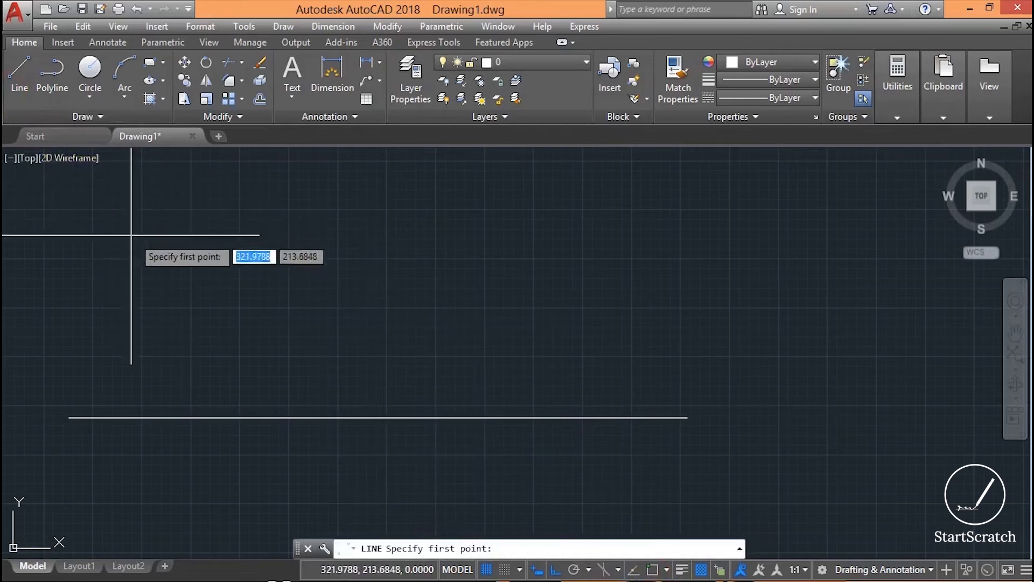
pyautogui.click(157, 269)
pyautogui.click(521, 276)
pyautogui.press('Escape')
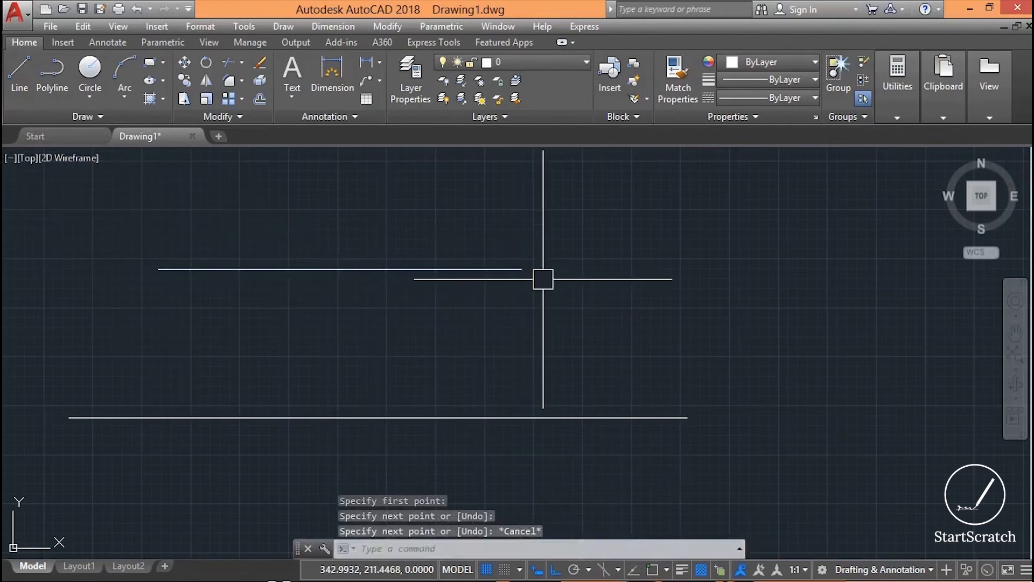
# Step: Without object snap, draw another horizontal line continuing from the upper line's right end, and examine the junction up close
pyautogui.click(15, 96)
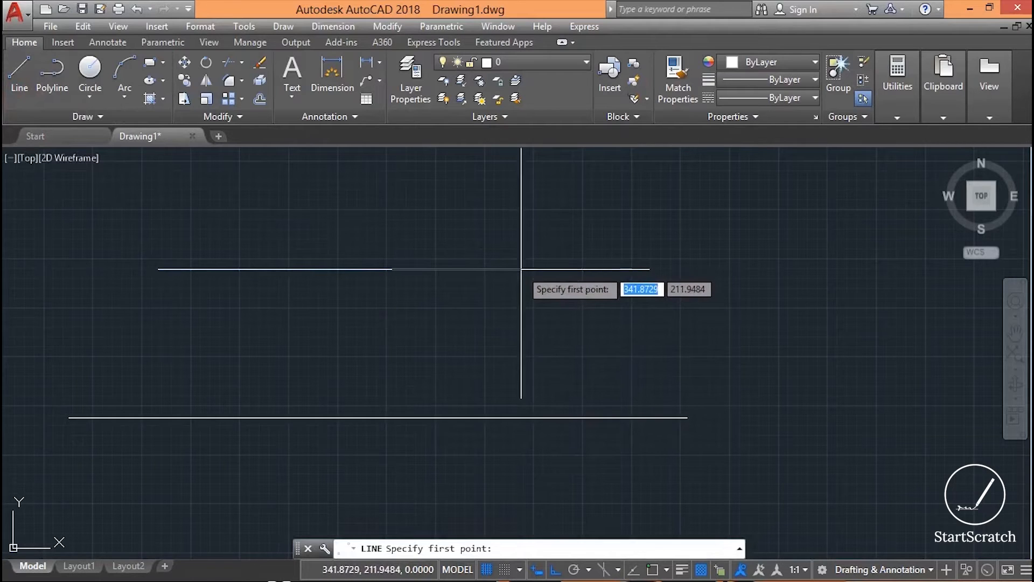
pyautogui.click(521, 269)
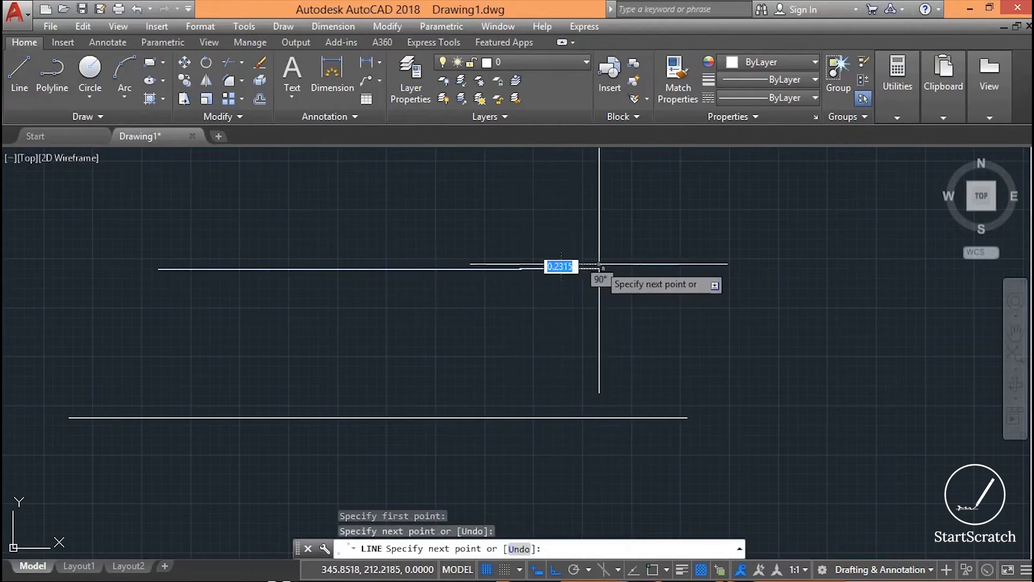
pyautogui.press('Escape')
pyautogui.scroll(15, 526, 268)
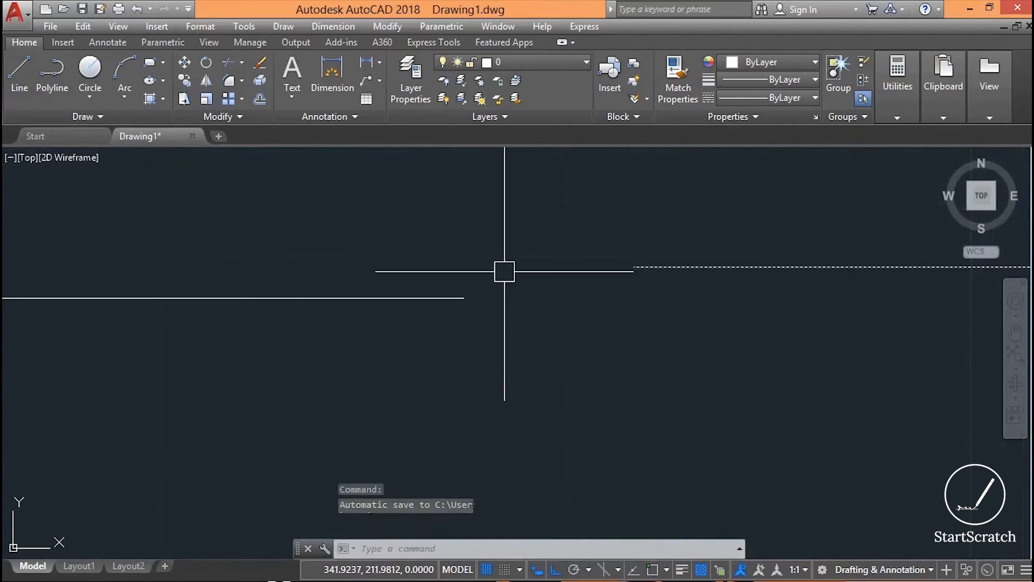
# Step: Erase the selected horizontal line that was drawn beyond the upper line's right end
pyautogui.press('Delete')
pyautogui.scroll(-5, 409, 365)
pyautogui.moveTo(413, 368); pyautogui.dragTo(465, 321, button='middle')
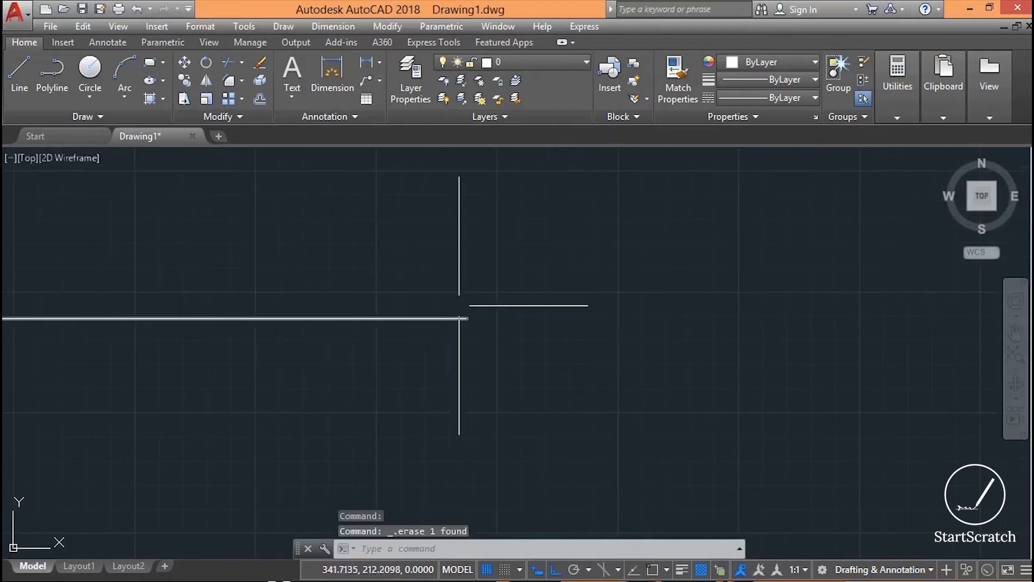
# Step: Start a line, turn object snap on and disable the Endpoint snap mode to test snapping at the upper line's right end
pyautogui.click(24, 65)
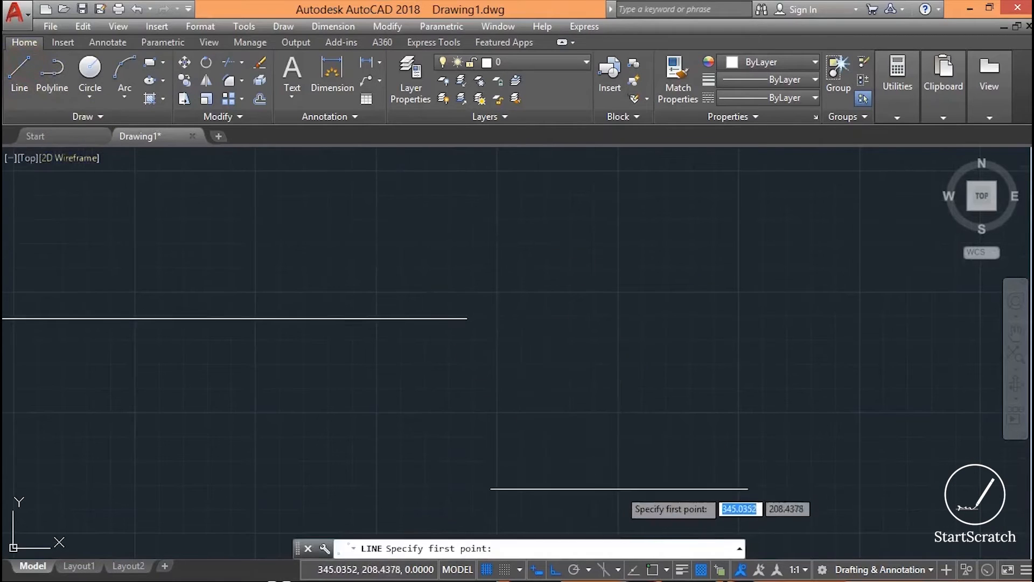
pyautogui.click(667, 571)
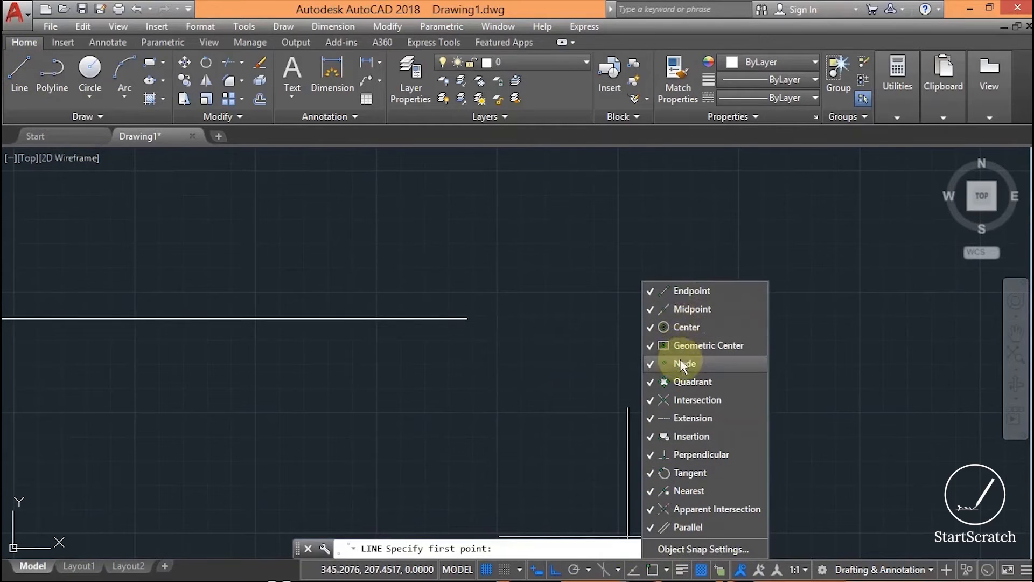
pyautogui.click(657, 571)
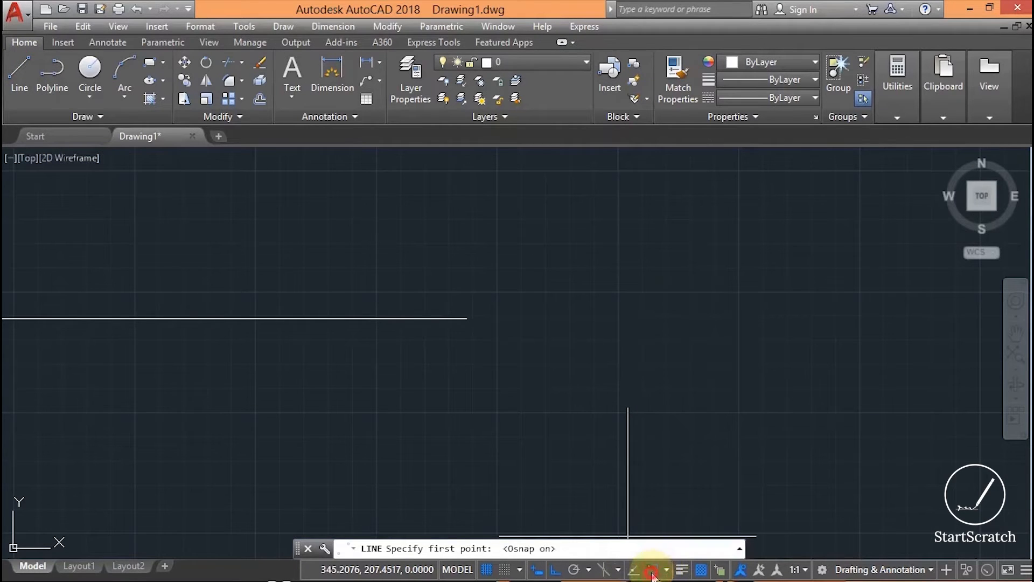
pyautogui.click(668, 570)
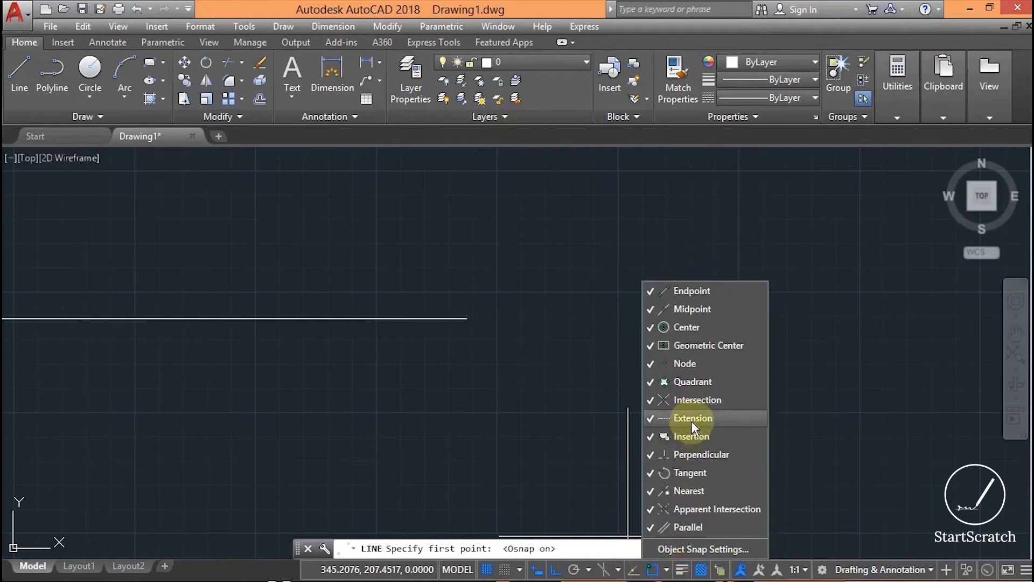
pyautogui.click(696, 292)
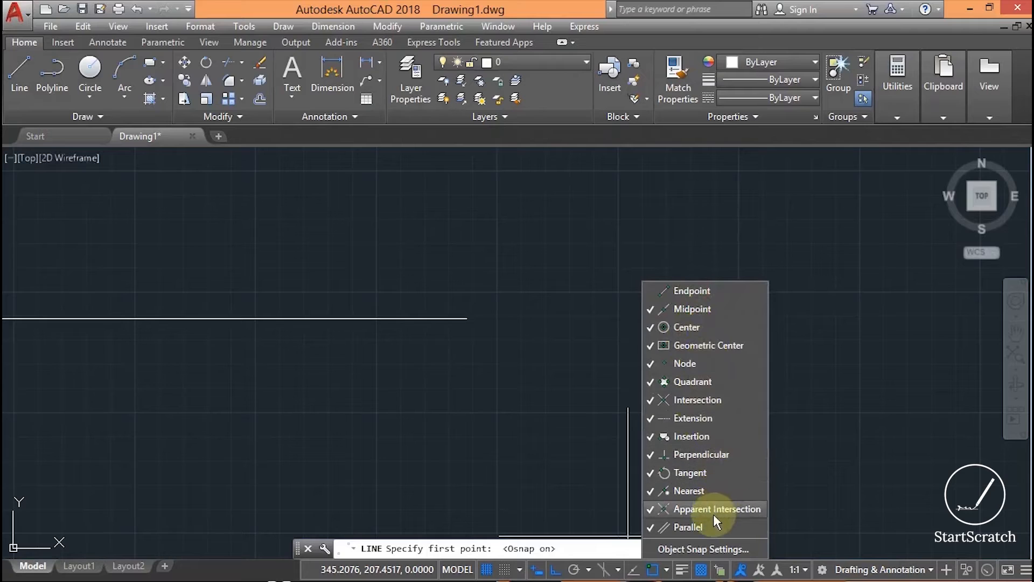
pyautogui.click(579, 445)
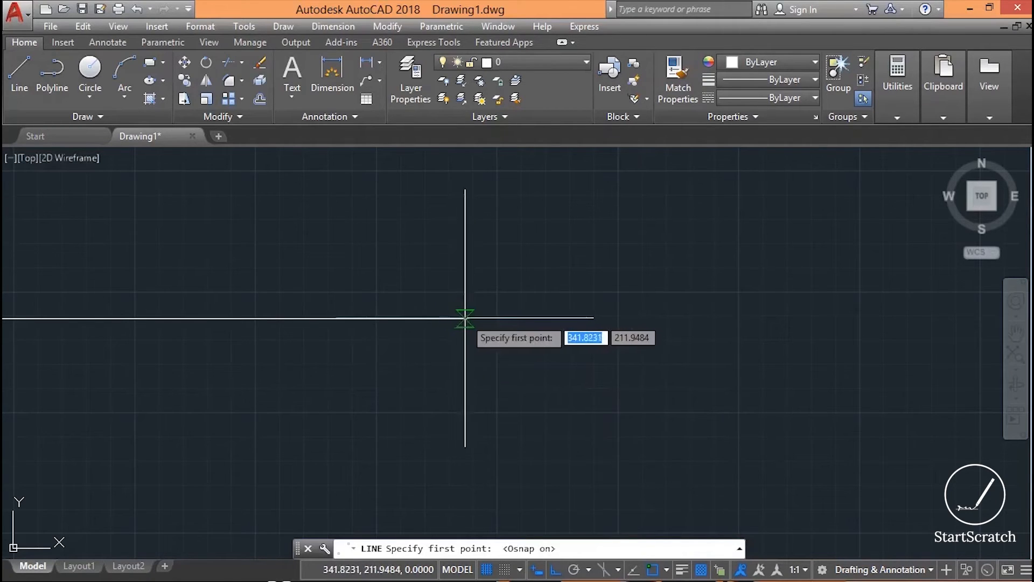
# Step: Disable the Nearest snap mode in the object snap settings
pyautogui.click(667, 570)
pyautogui.click(683, 548)
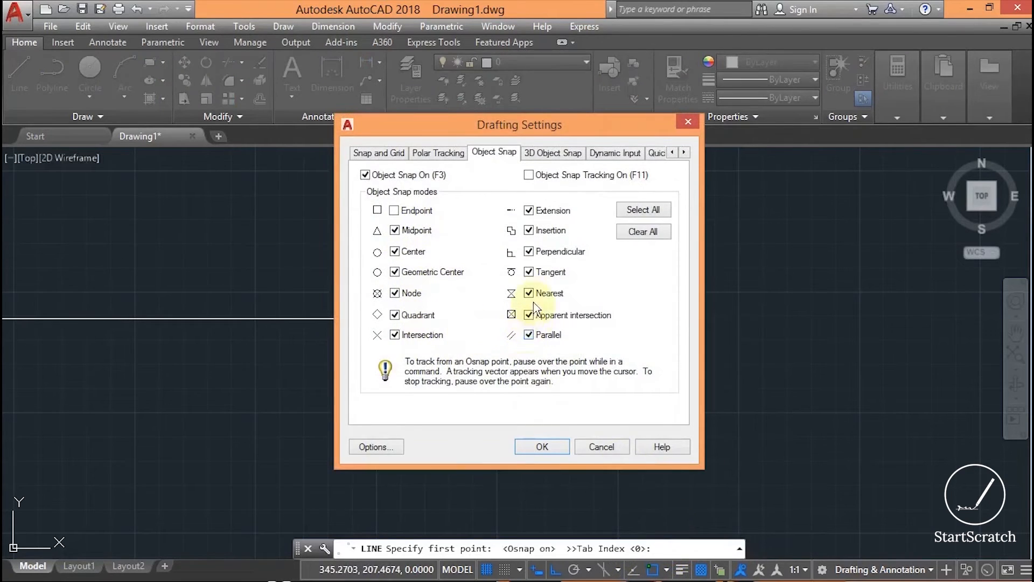
pyautogui.click(541, 446)
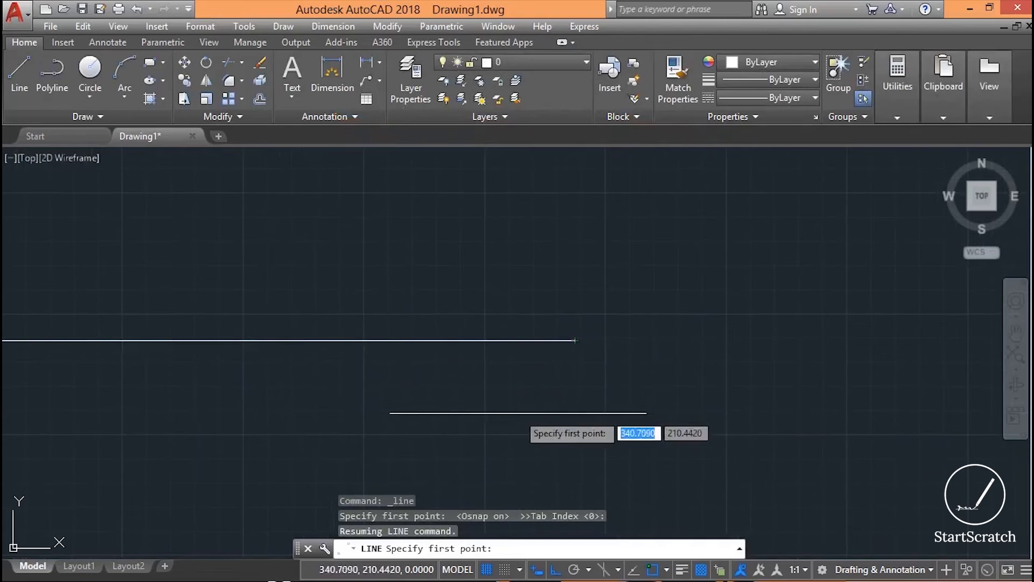
# Step: Draw a short vertical line upward from the midpoint of the upper horizontal line
pyautogui.moveTo(270, 355); pyautogui.dragTo(561, 356, button='middle')
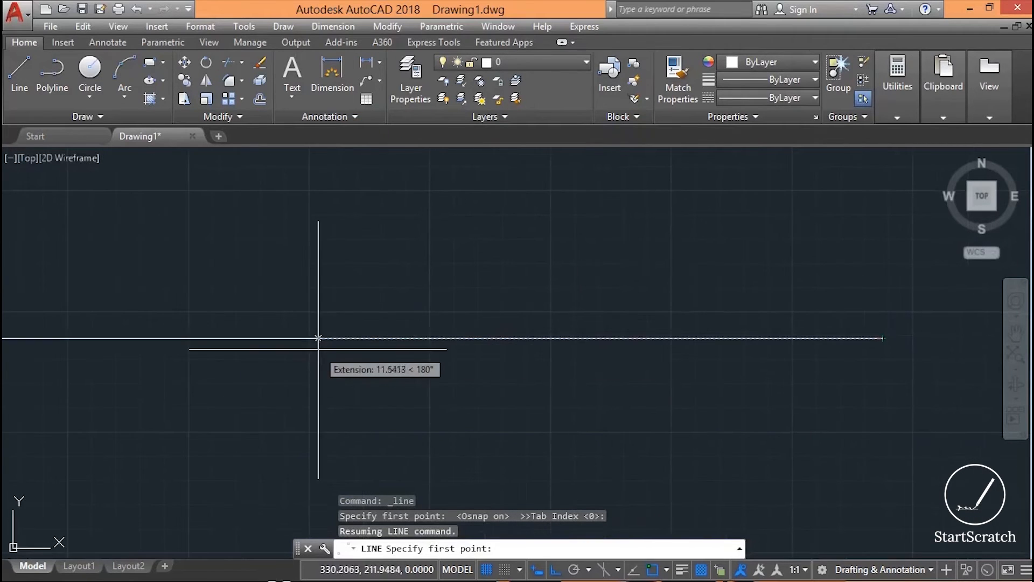
pyautogui.scroll(-5, 370, 345)
pyautogui.scroll(3, 389, 339)
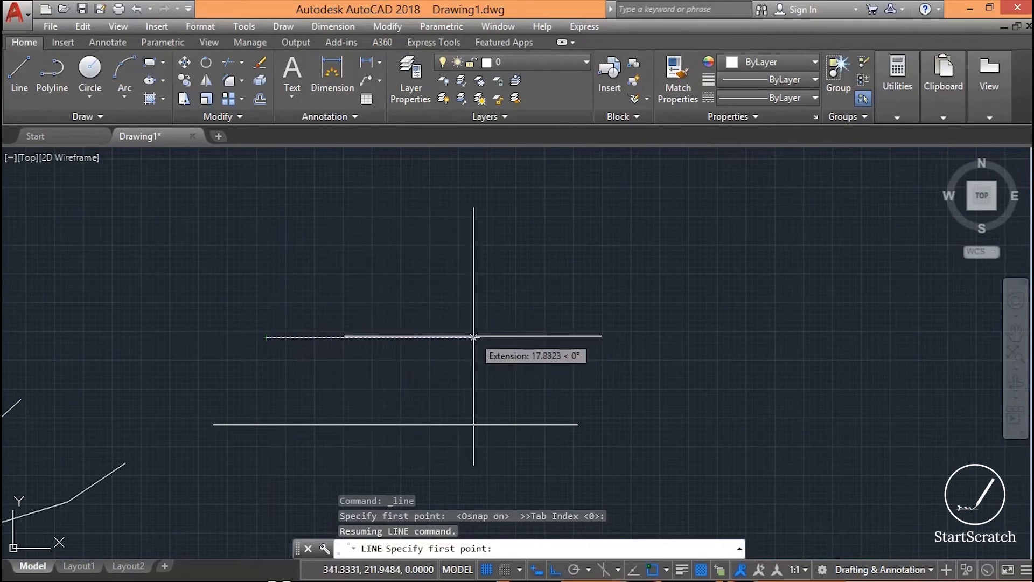
pyautogui.click(373, 338)
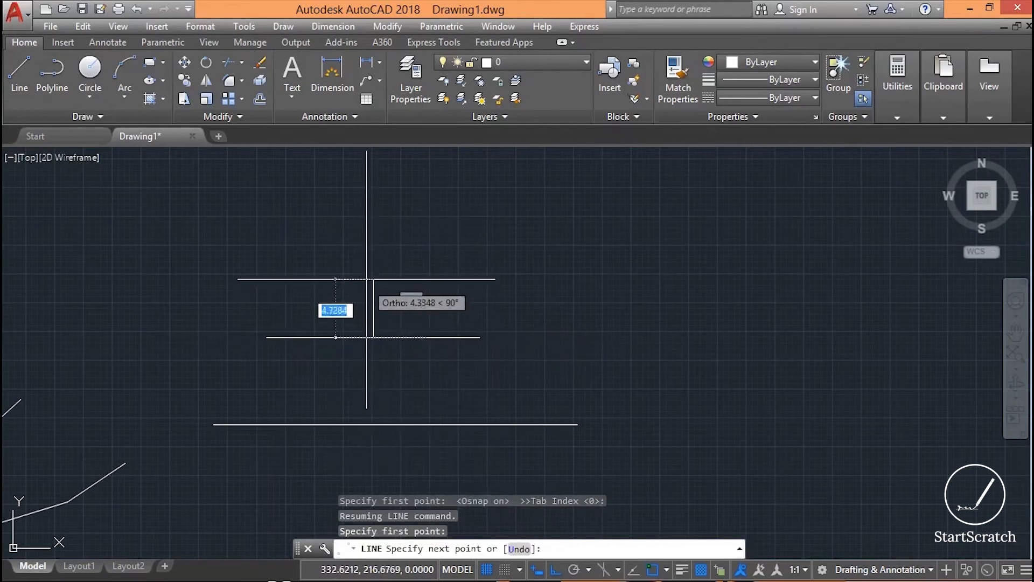
pyautogui.press('Escape')
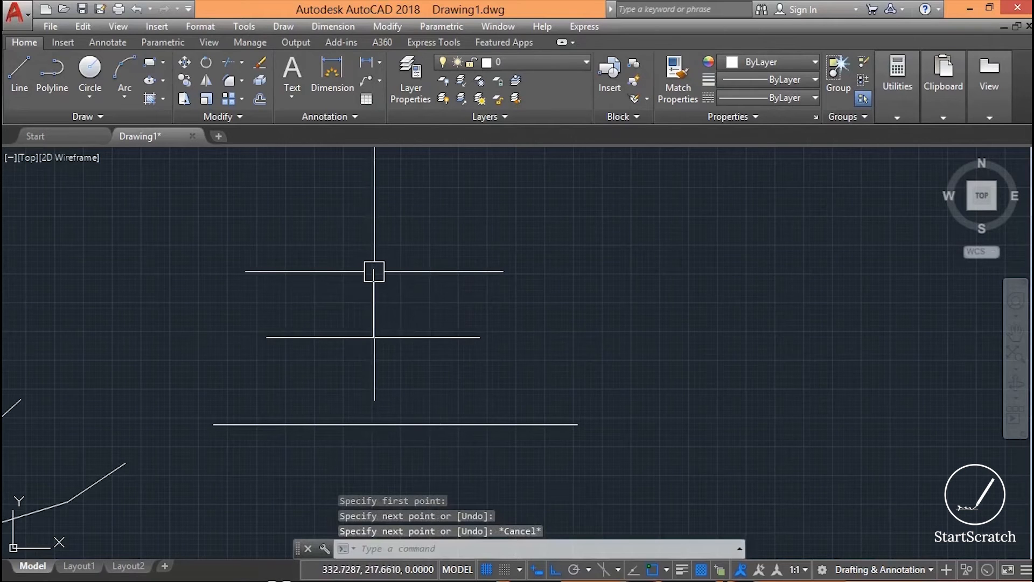
# Step: Re-enable the Endpoint and Nearest snap modes in the object snap settings
pyautogui.click(666, 570)
pyautogui.click(670, 559)
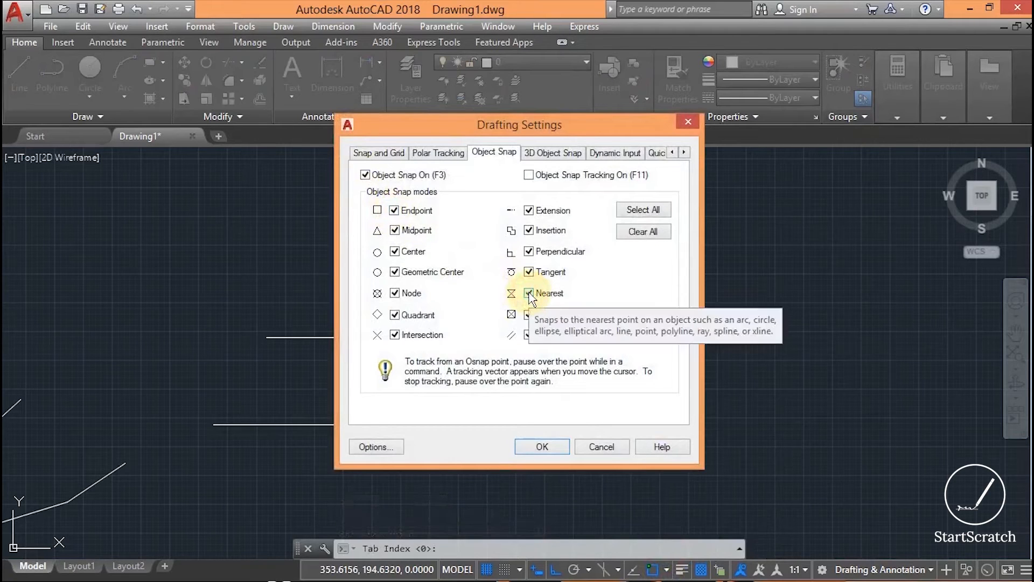
pyautogui.click(542, 446)
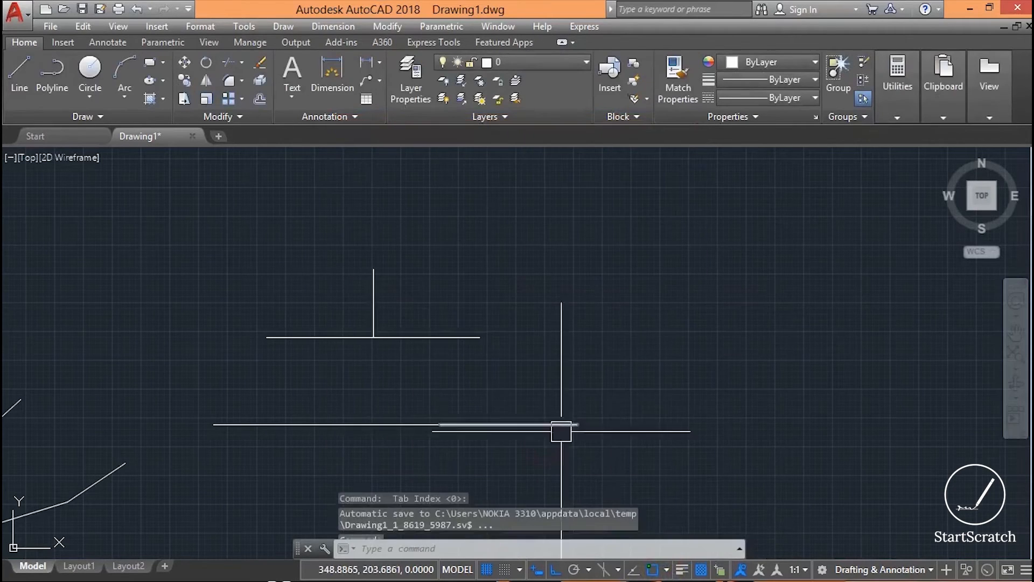
# Step: Test snapping along the lower horizontal lines with the Line command, and erase the shorter right-hand segment
pyautogui.click(20, 70)
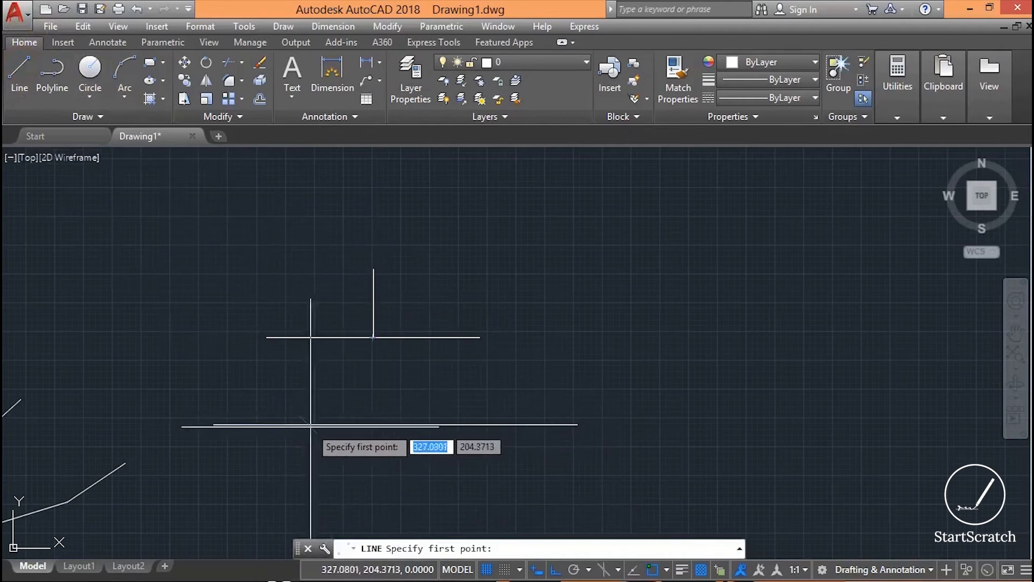
pyautogui.press('Escape')
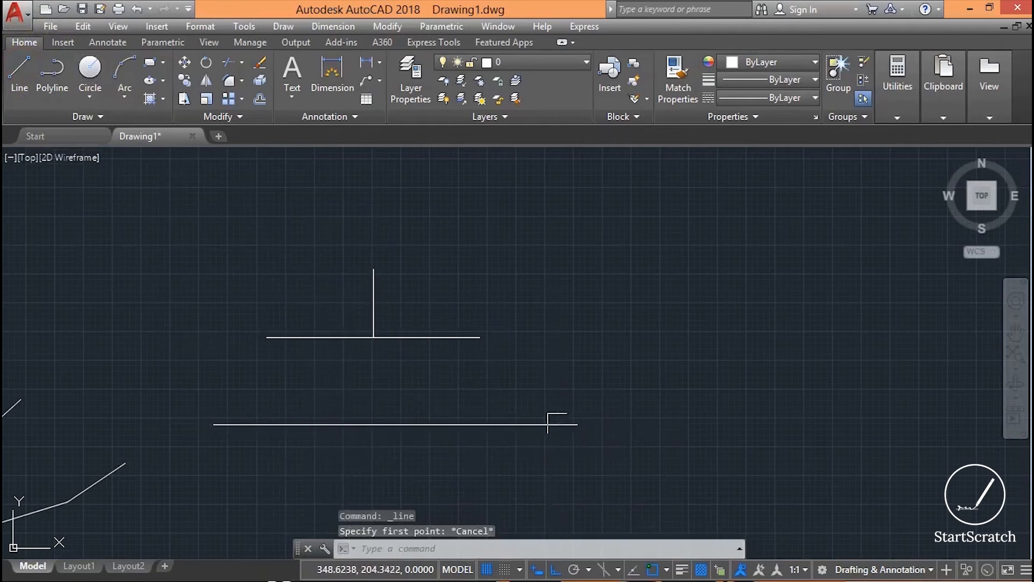
pyautogui.click(558, 421)
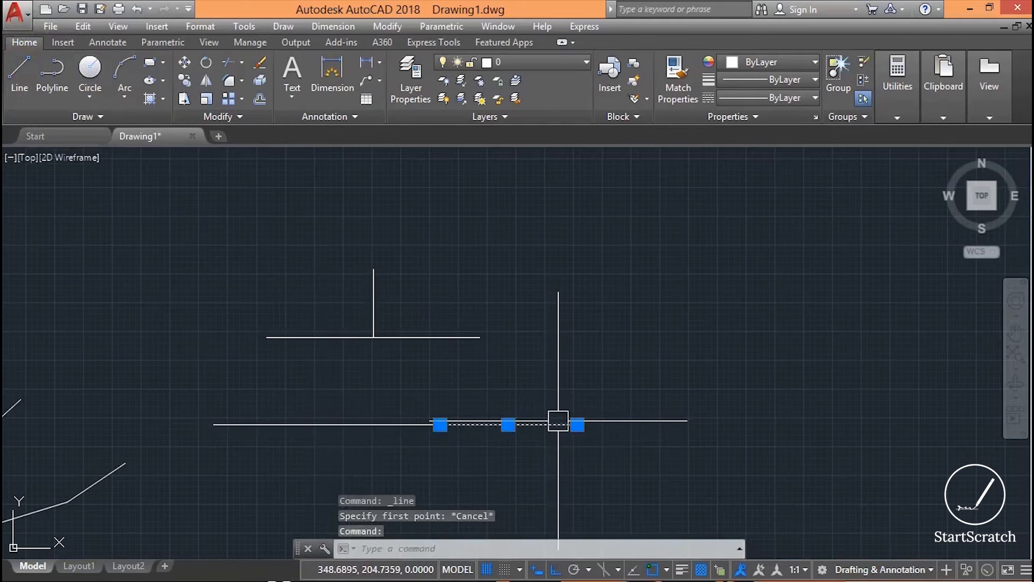
# Step: In the object snap settings, keep Midpoint enabled and disable the Center snap mode
pyautogui.click(18, 64)
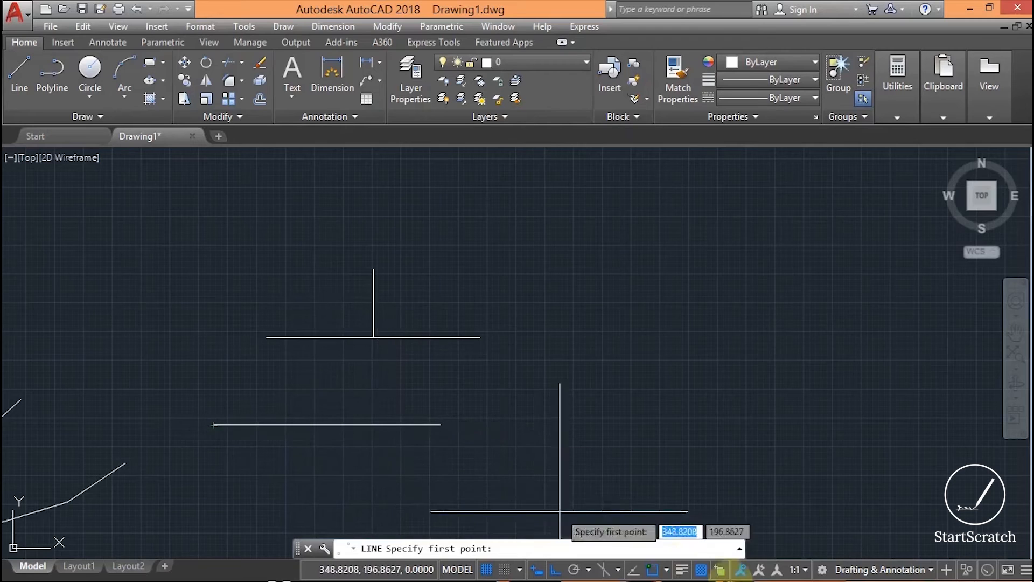
pyautogui.click(666, 567)
pyautogui.click(669, 552)
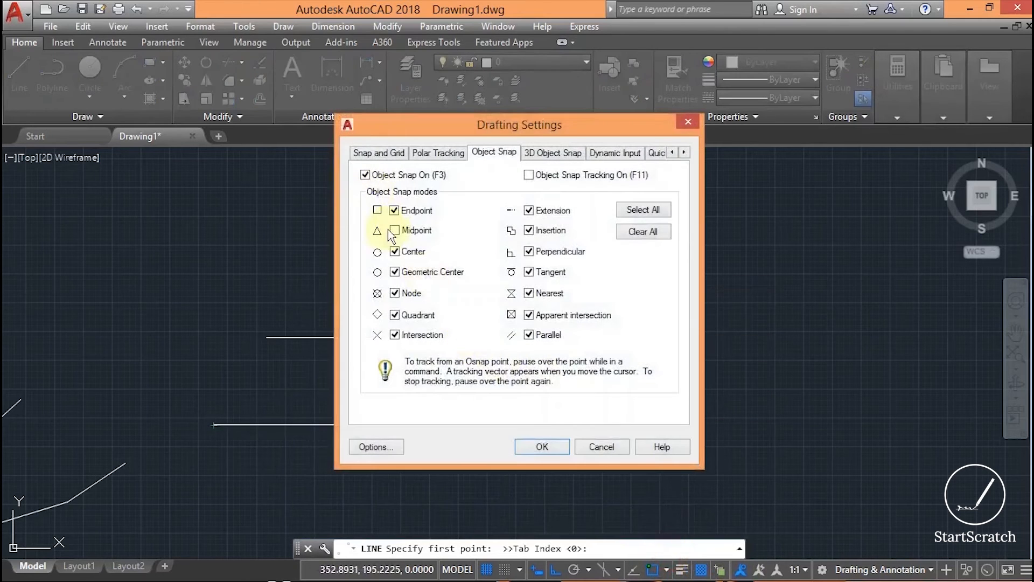
pyautogui.click(396, 230)
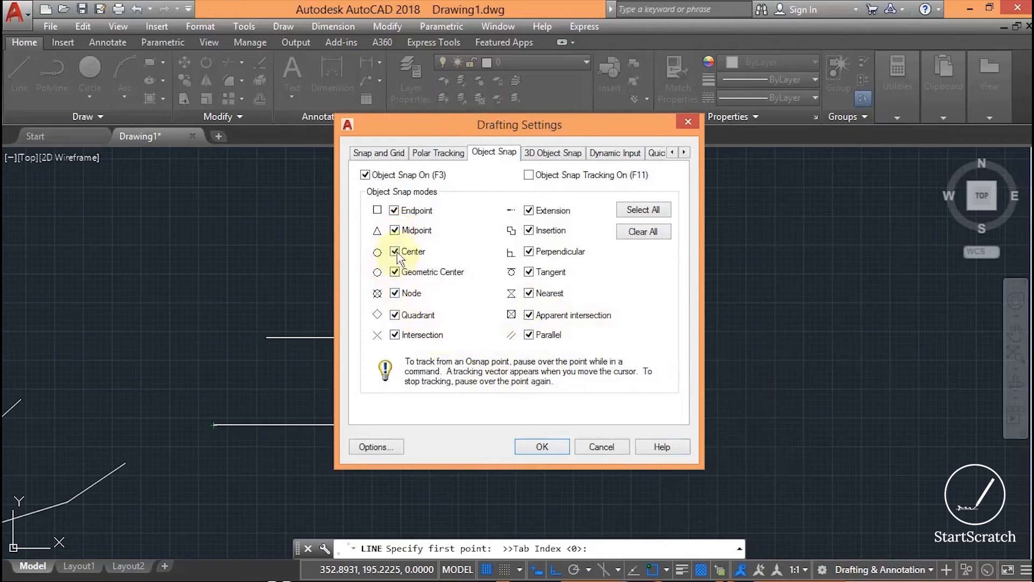
pyautogui.click(543, 447)
# Step: Draw a circle to the right of the horizontal lines
pyautogui.click(90, 67)
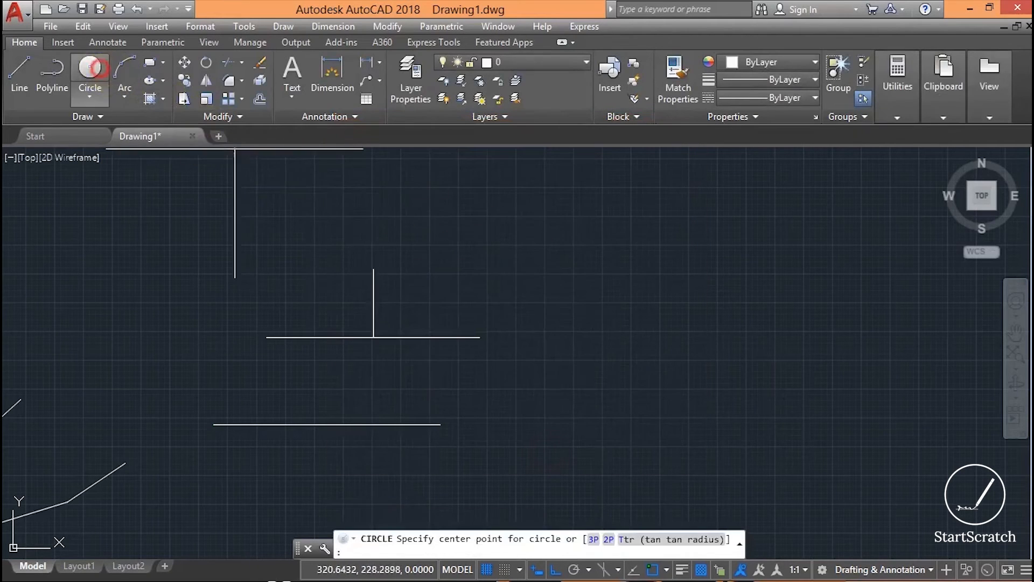
pyautogui.click(645, 335)
pyautogui.click(727, 419)
# Step: Probe the circle's centre with the Line command, re-enable the Center snap mode, and probe the centre again
pyautogui.click(19, 70)
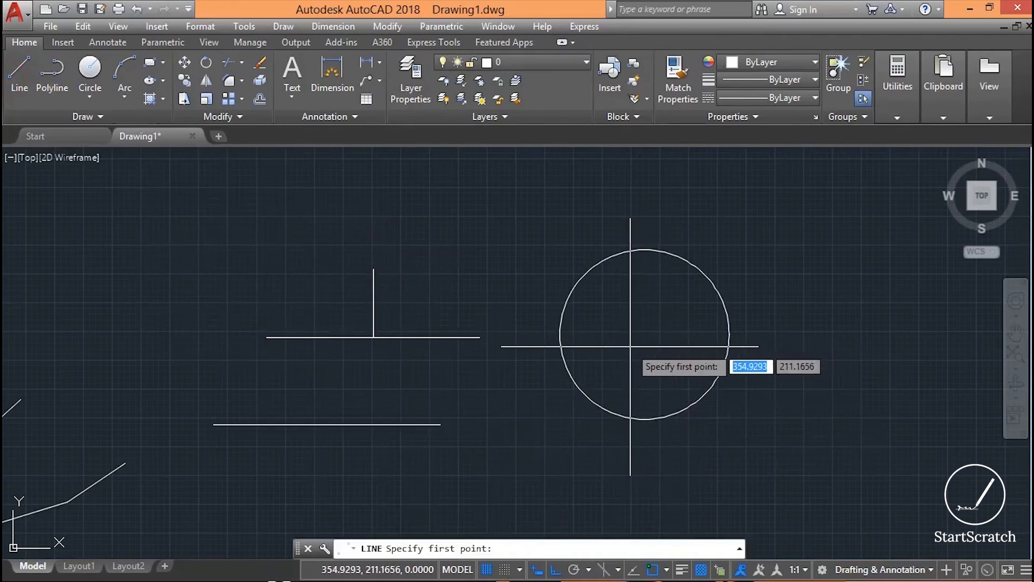
pyautogui.press('Escape')
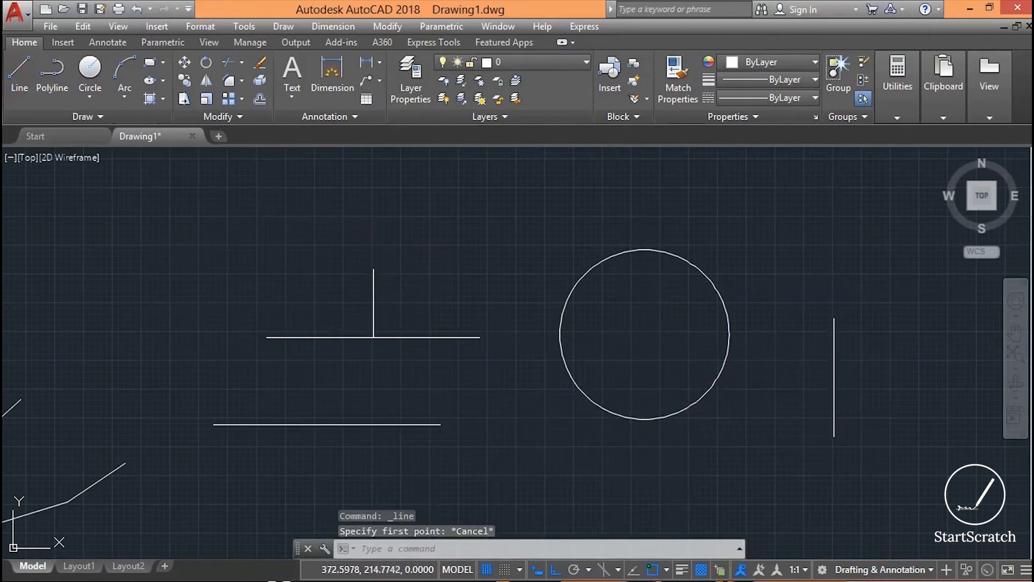
pyautogui.click(667, 570)
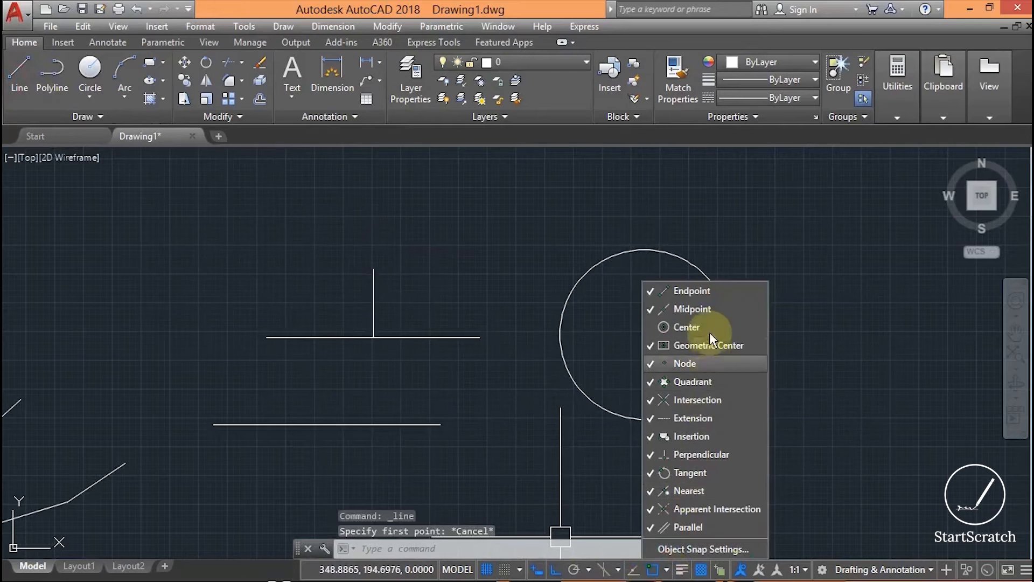
pyautogui.click(590, 482)
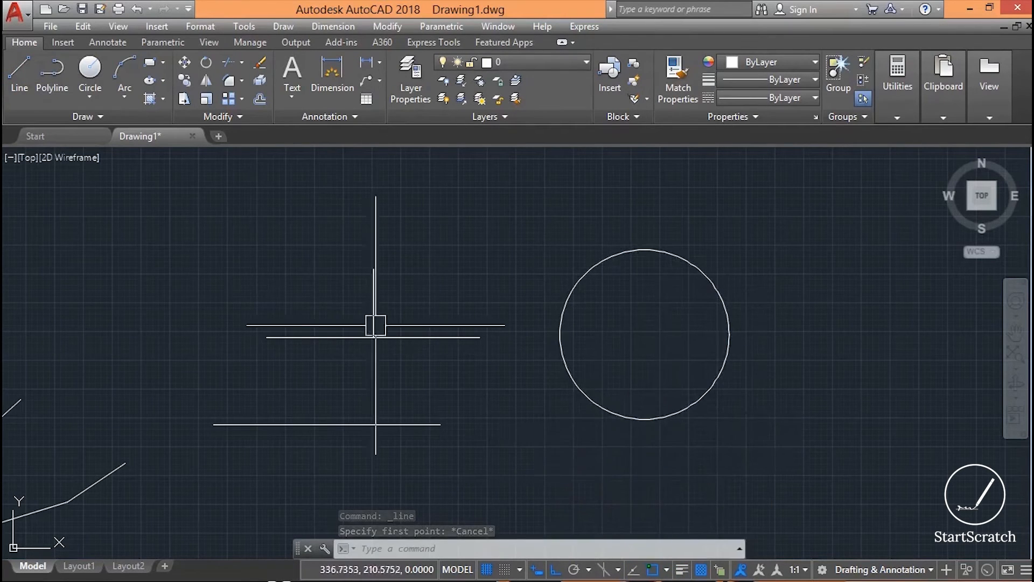
pyautogui.click(9, 88)
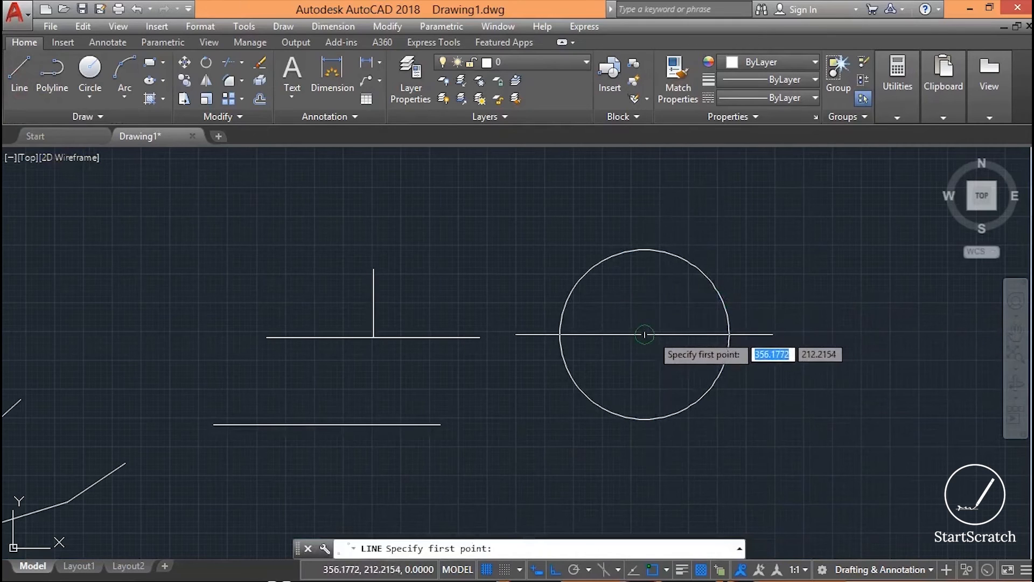
pyautogui.press('Escape')
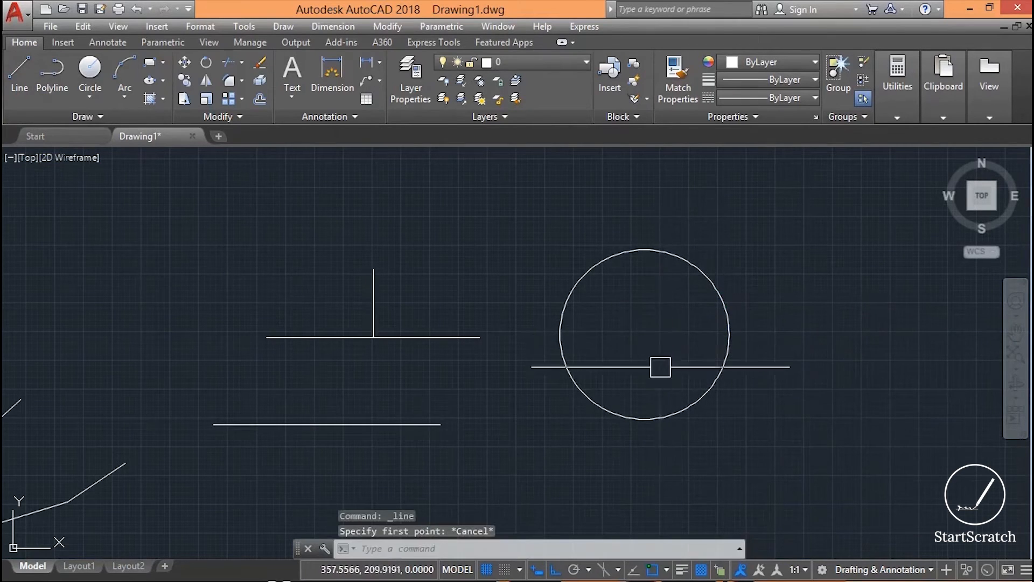
# Step: Cycle object snap and Object Snap Tracking, ending with only object snap on, and disable the Center snap mode
pyautogui.click(666, 572)
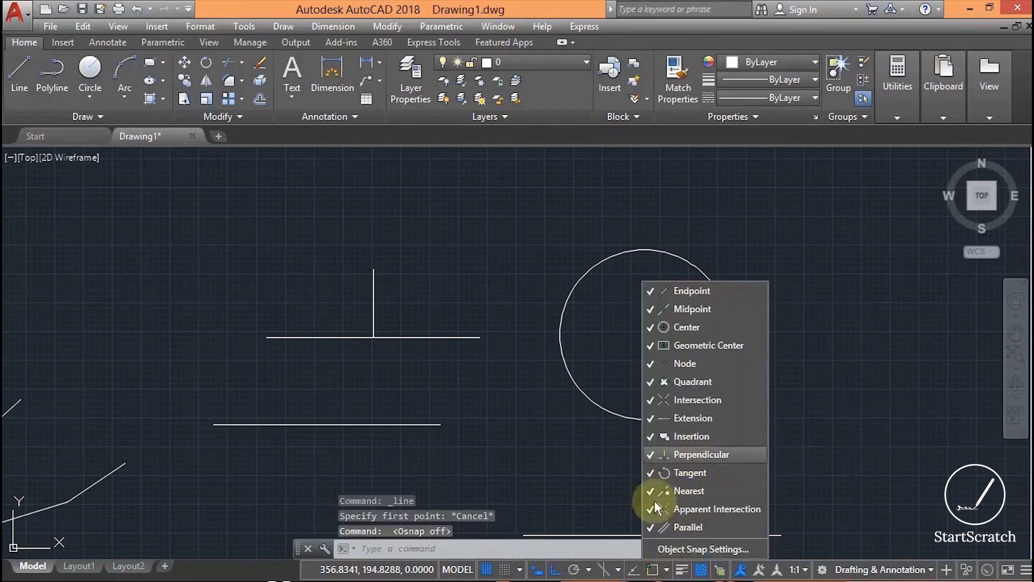
pyautogui.click(634, 570)
pyautogui.click(633, 569)
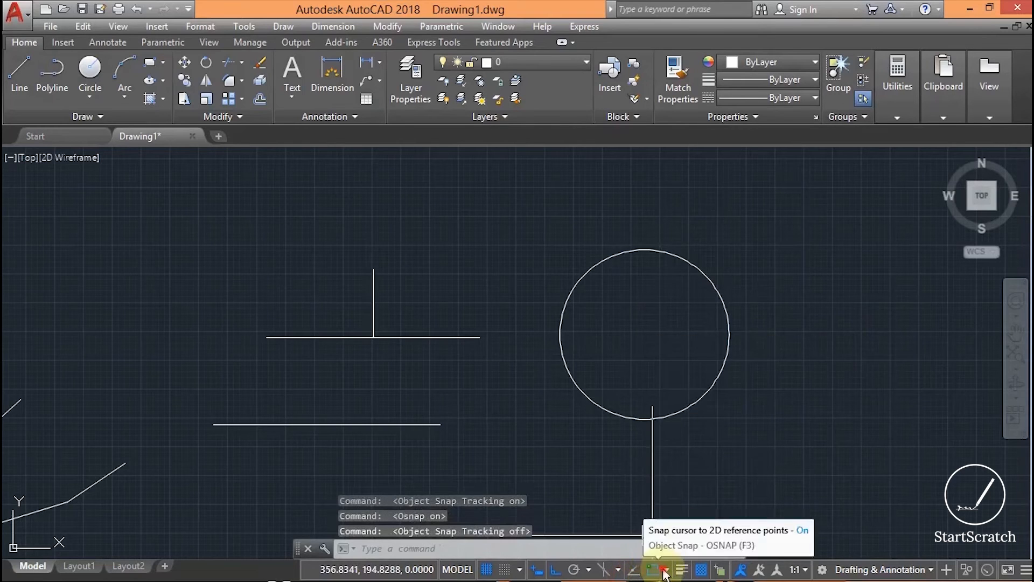
pyautogui.click(666, 574)
pyautogui.click(695, 329)
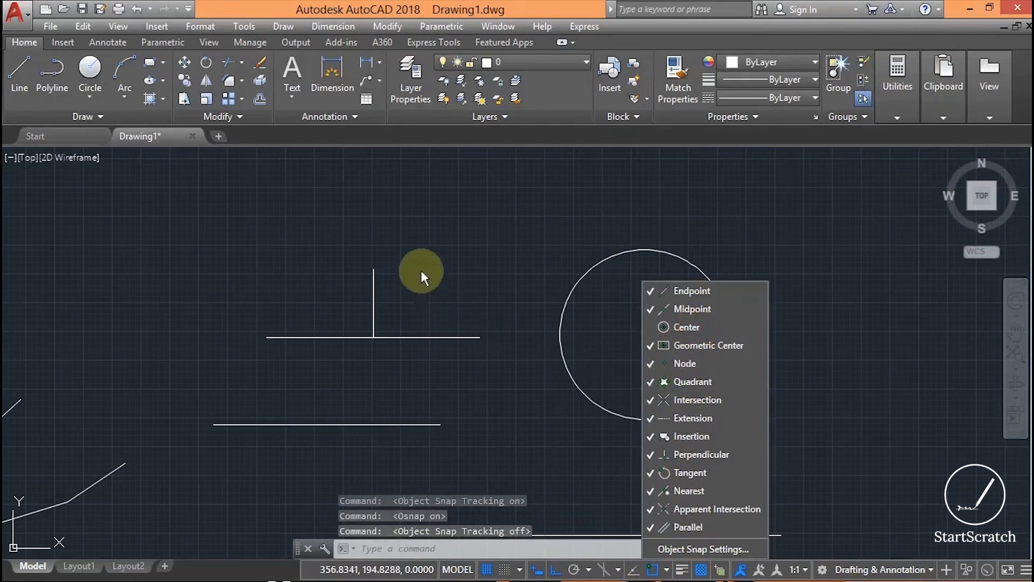
# Step: With the Line command active, disable the Quadrant snap mode, probe the circle's edge, re-enable Quadrant and probe the circle again
pyautogui.click(20, 72)
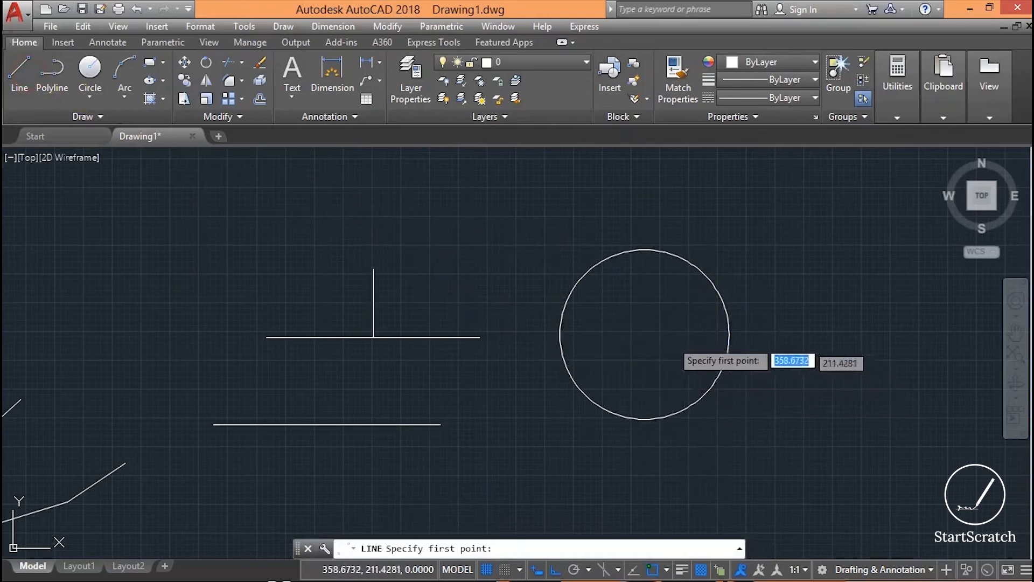
pyautogui.click(667, 571)
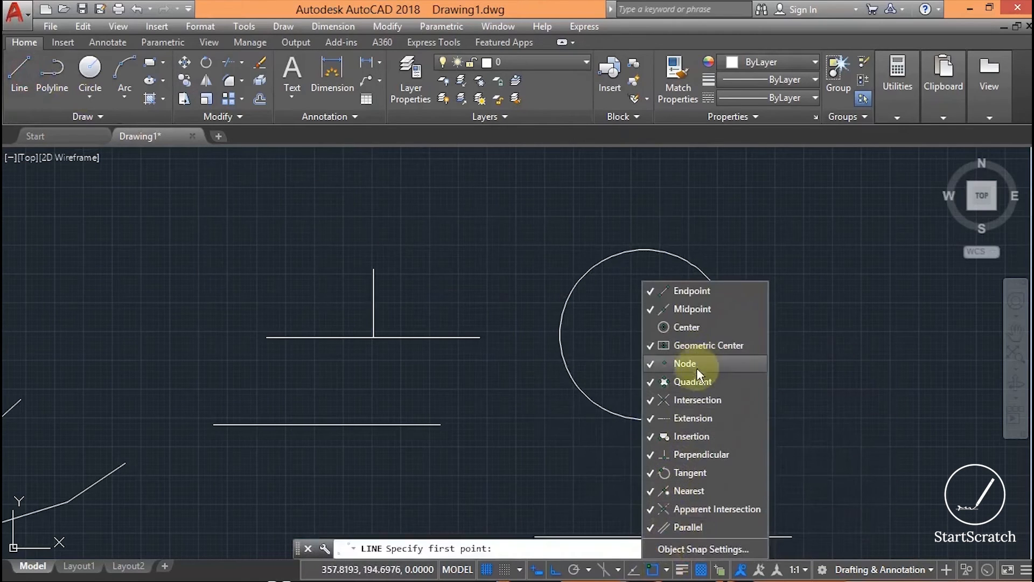
pyautogui.click(695, 382)
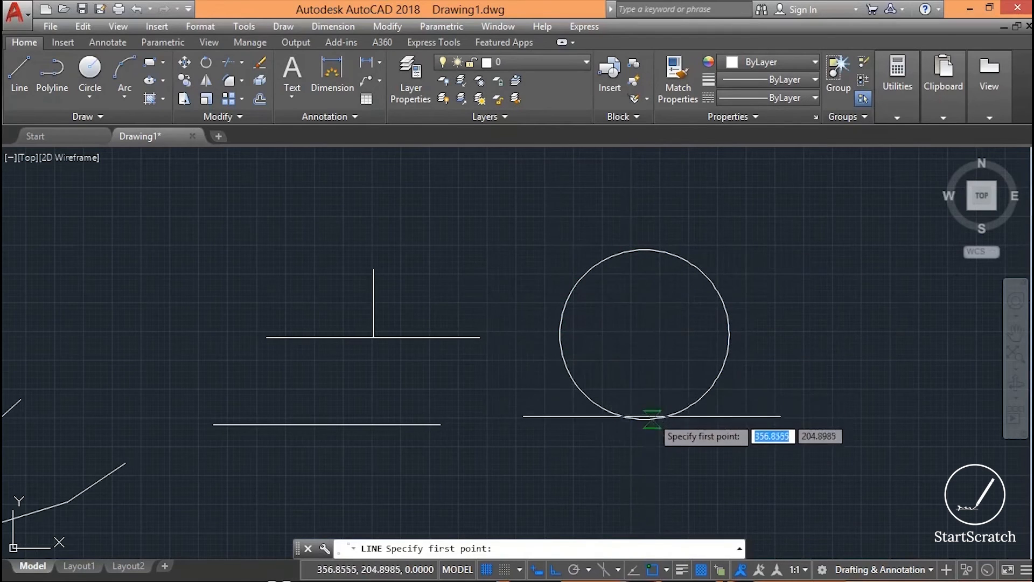
pyautogui.click(667, 570)
pyautogui.click(634, 429)
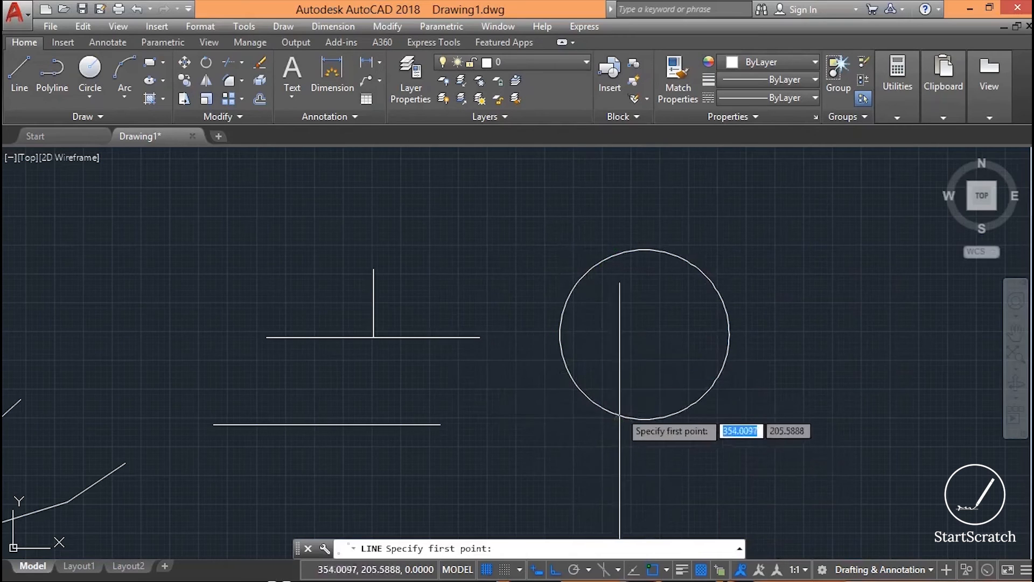
pyautogui.click(667, 571)
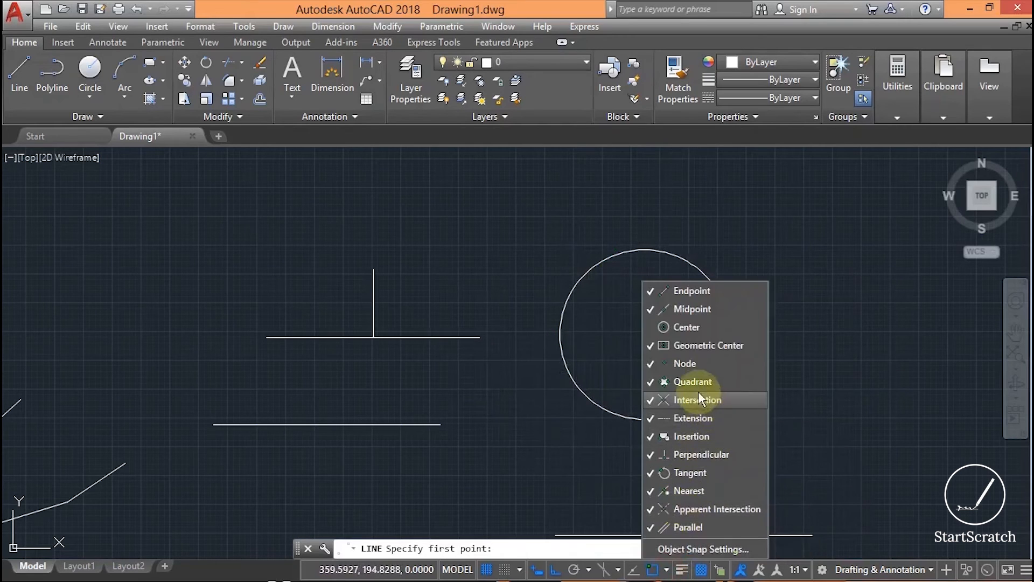
pyautogui.click(590, 394)
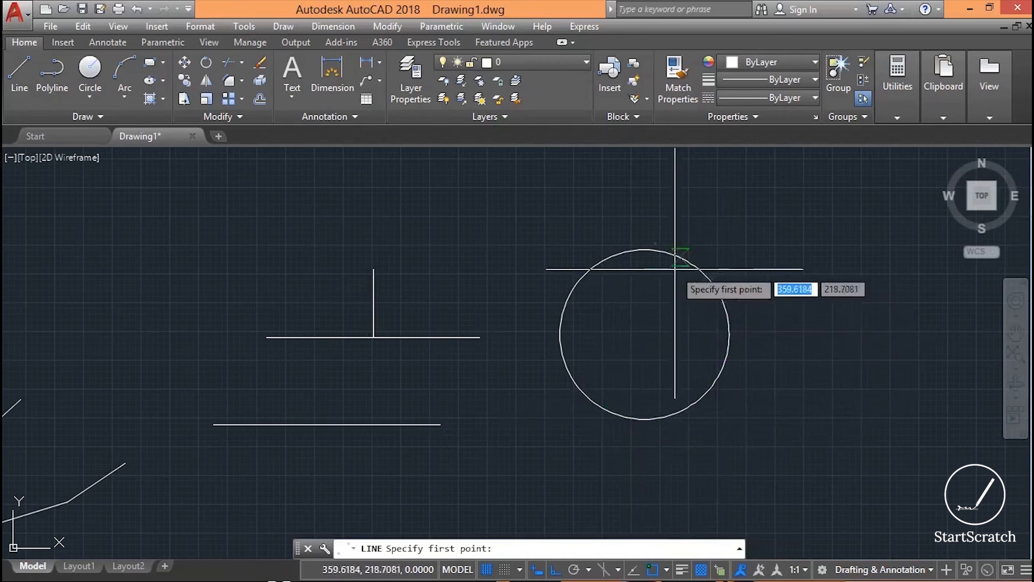
# Step: Re-enable the Center snap mode and draw a line from the circle's left quadrant to the right endpoint of the lower horizontal line
pyautogui.click(667, 572)
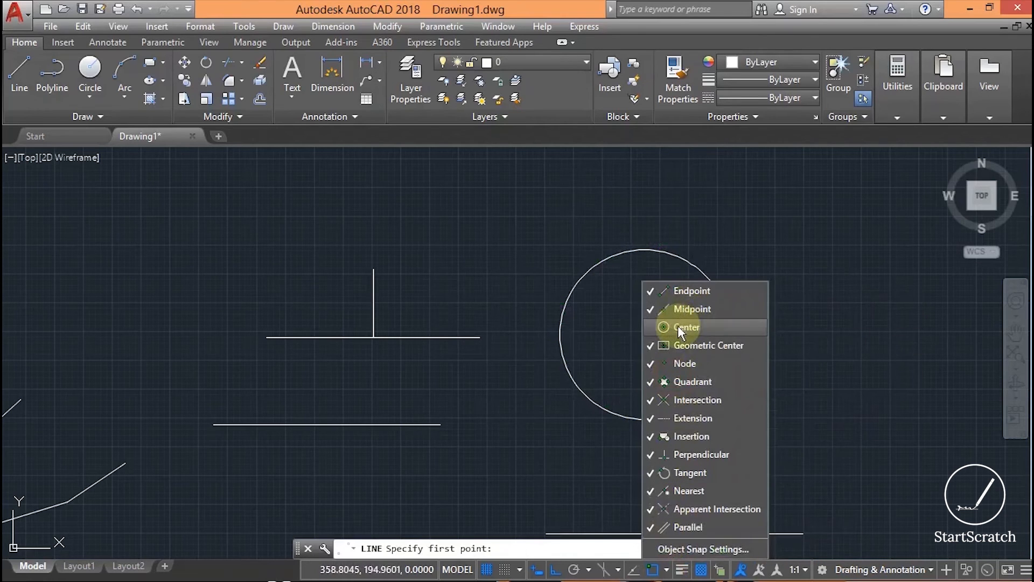
pyautogui.click(513, 418)
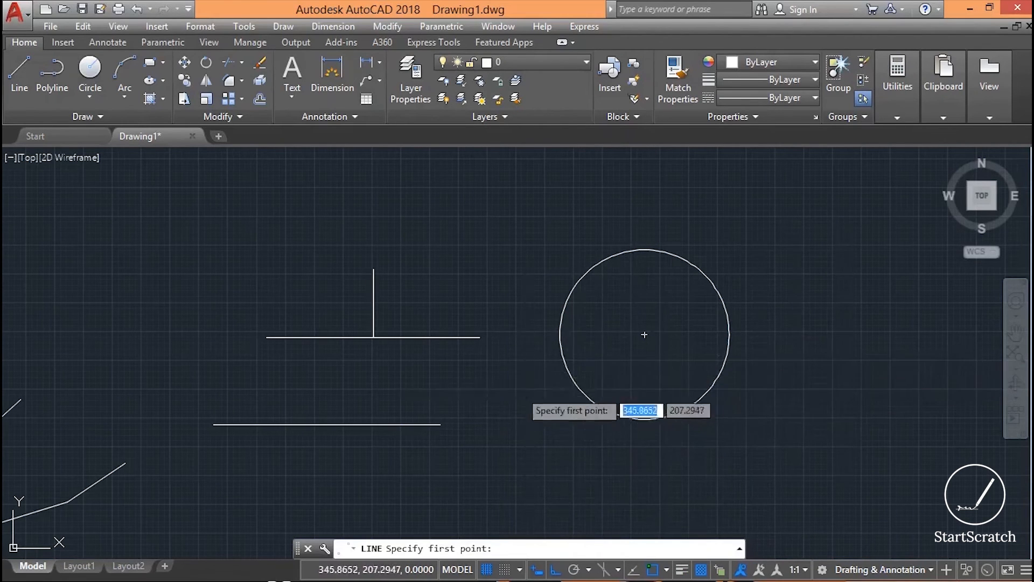
pyautogui.click(560, 334)
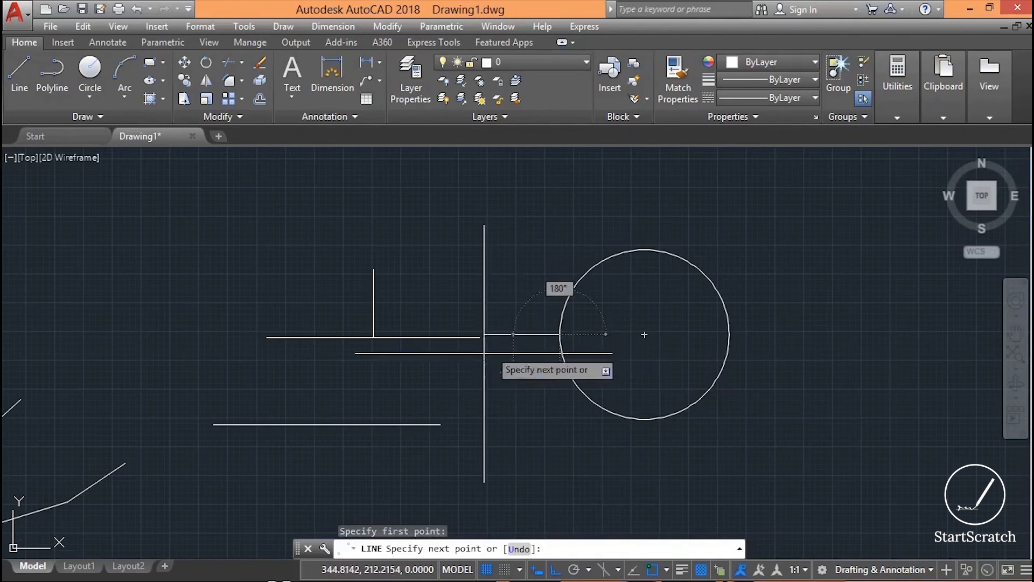
pyautogui.click(440, 423)
pyautogui.press('Escape')
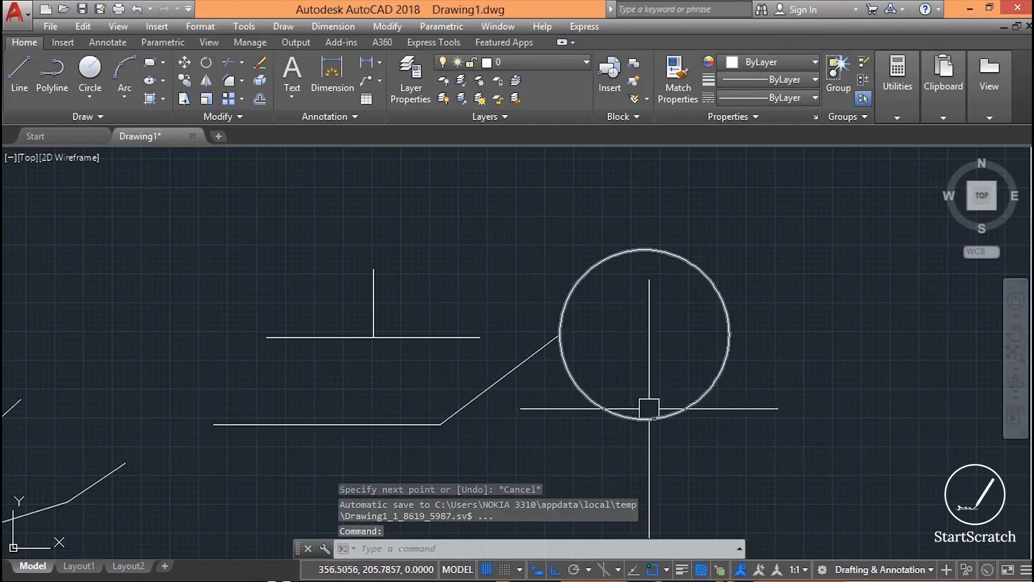
# Step: Draw the top and right edges of a rectangle with the Line command in the empty space right of the circle
pyautogui.moveTo(675, 424); pyautogui.dragTo(563, 389, button='middle')
pyautogui.moveTo(757, 431)
pyautogui.mouseDown(button='middle')
pyautogui.moveTo(729, 395)
pyautogui.moveTo(598, 411)
pyautogui.mouseUp(button='middle')
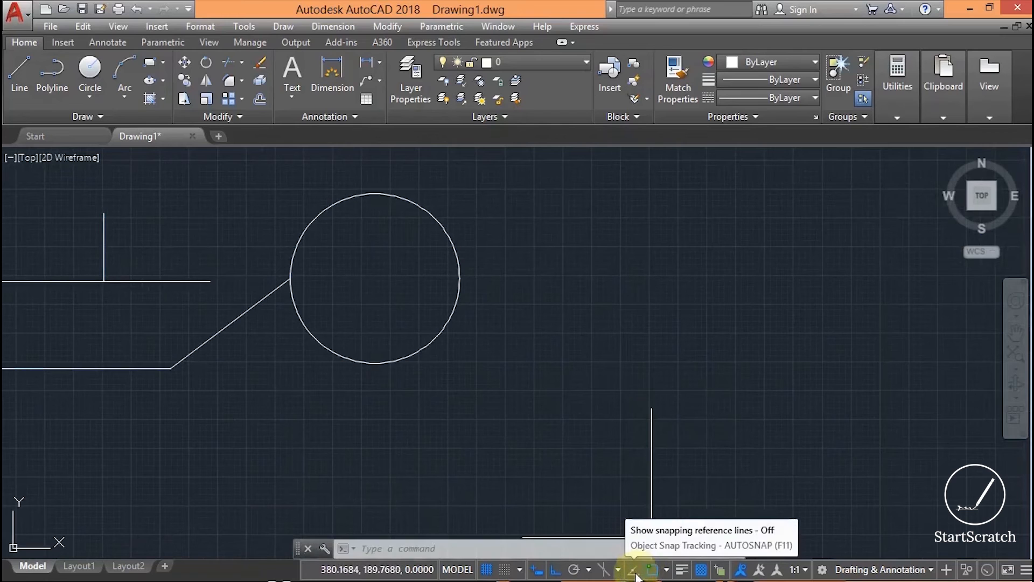
pyautogui.click(20, 72)
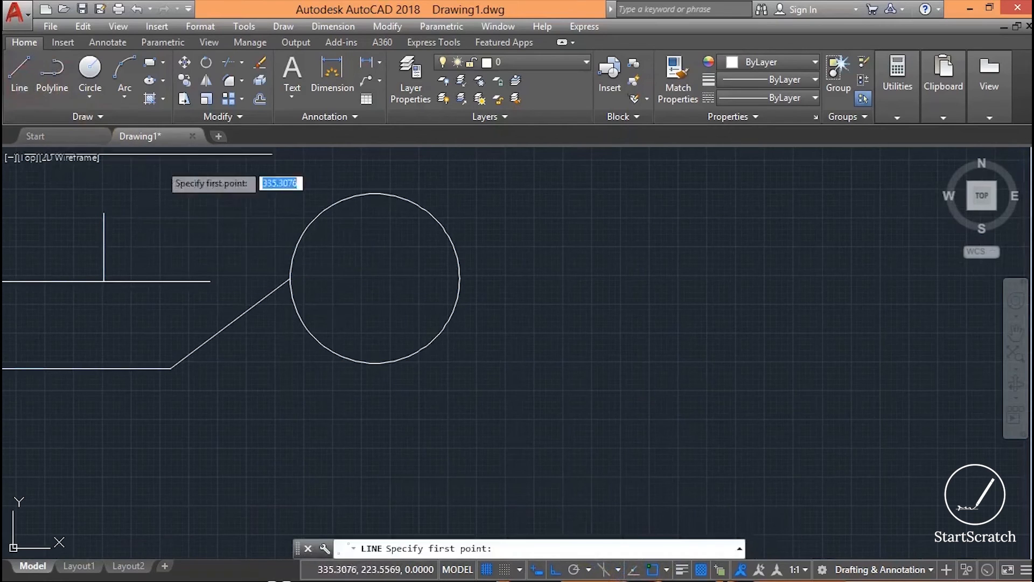
pyautogui.click(605, 306)
pyautogui.click(863, 305)
pyautogui.click(858, 425)
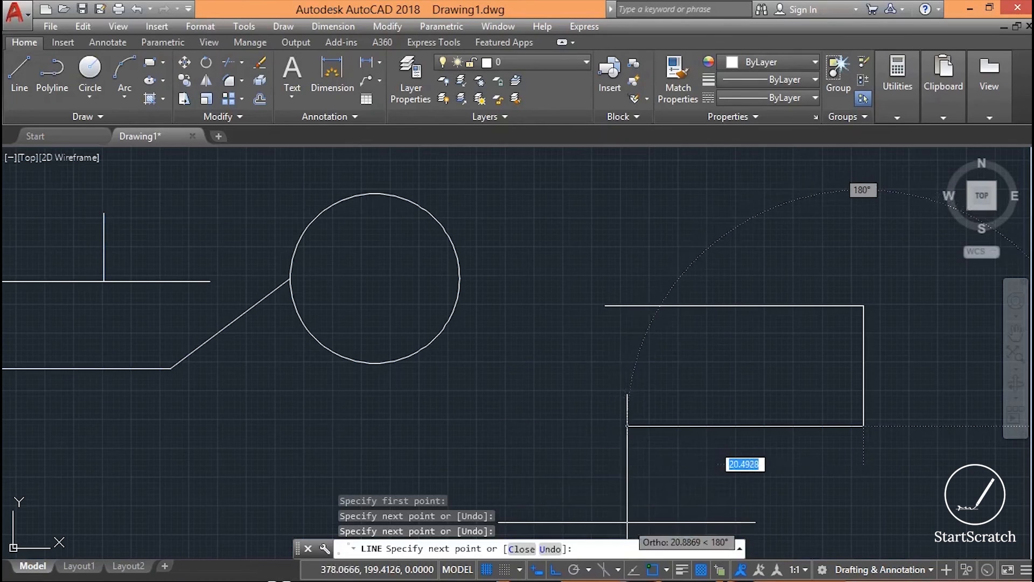
# Step: Turn on Object Snap Tracking and complete the rectangle, aligning its lower-left corner with the top edge's starting endpoint
pyautogui.click(636, 571)
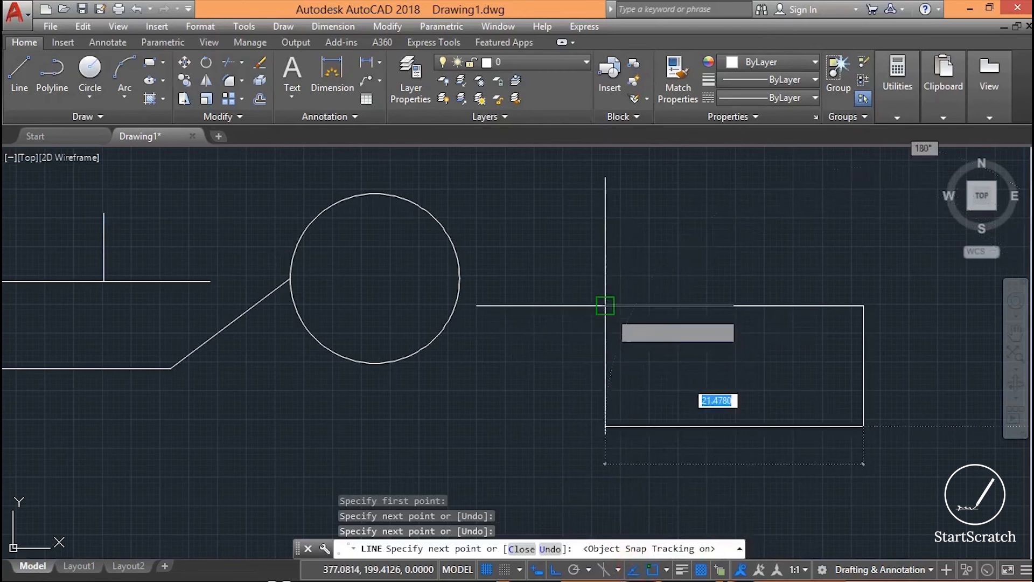
pyautogui.click(606, 426)
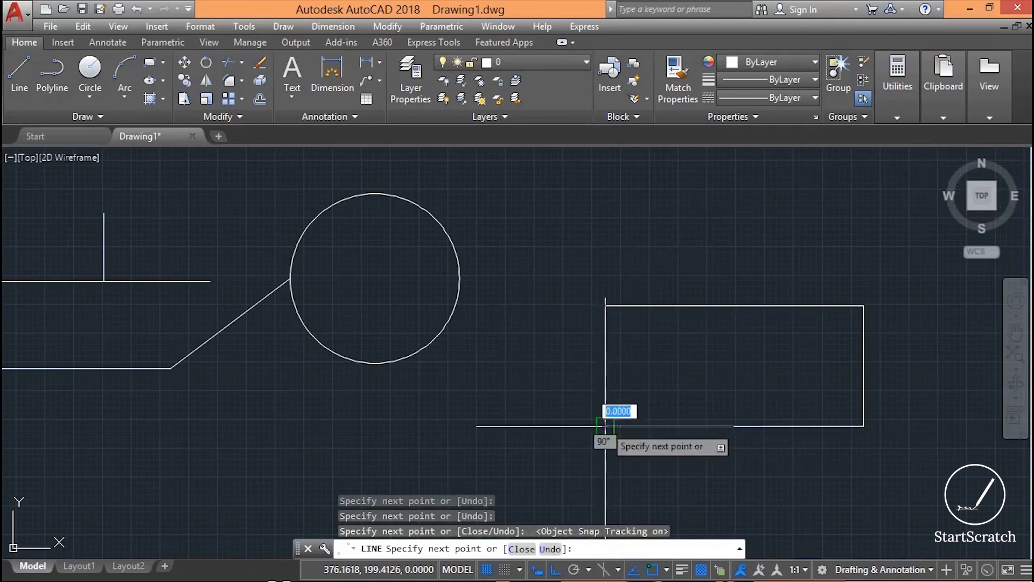
pyautogui.click(606, 305)
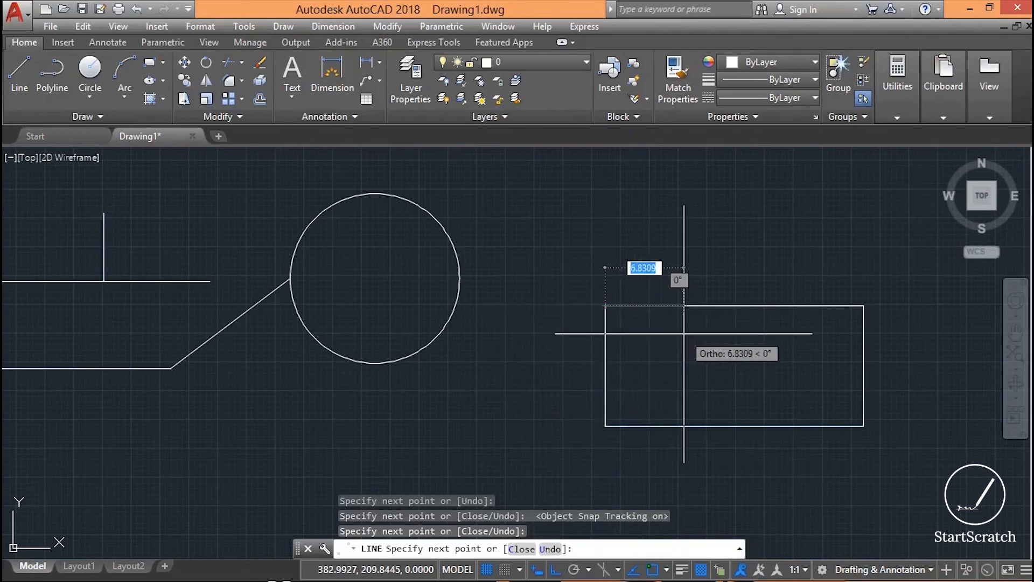
pyautogui.press('Escape')
# Step: Draw a vertical line in the empty space to the right of the rectangle
pyautogui.moveTo(760, 402); pyautogui.dragTo(412, 352, button='middle')
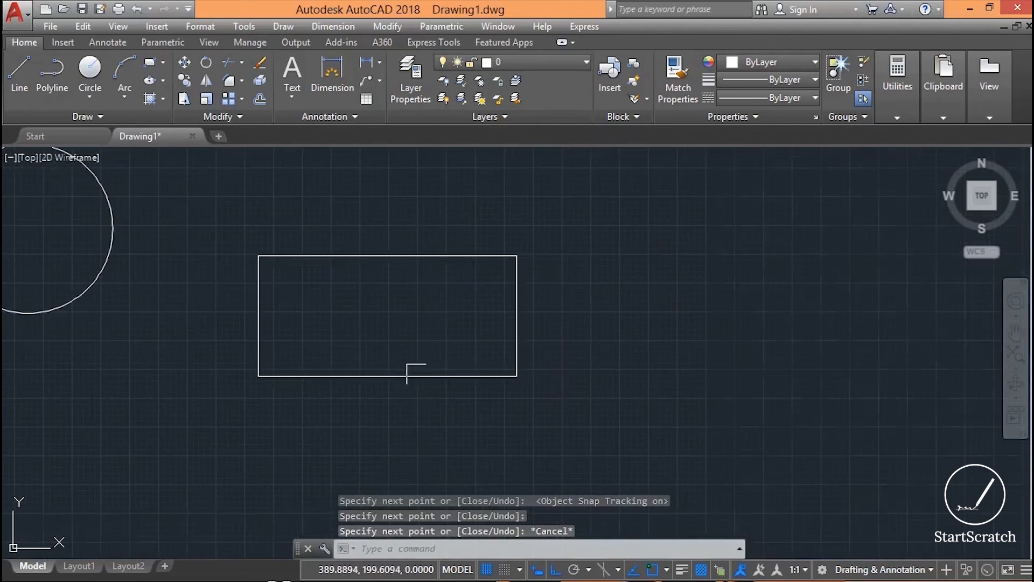
pyautogui.click(22, 69)
pyautogui.click(670, 252)
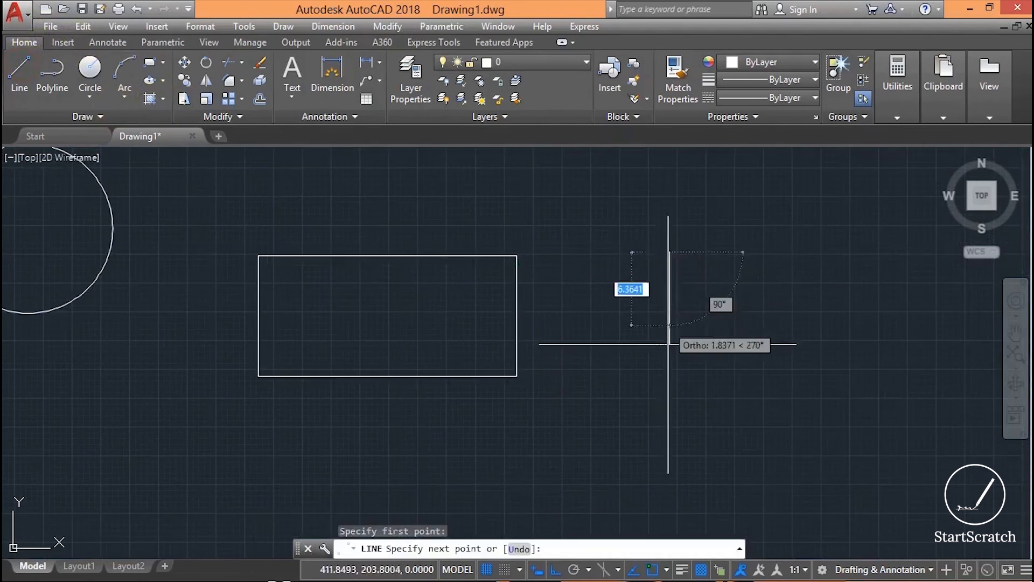
pyautogui.press('Escape')
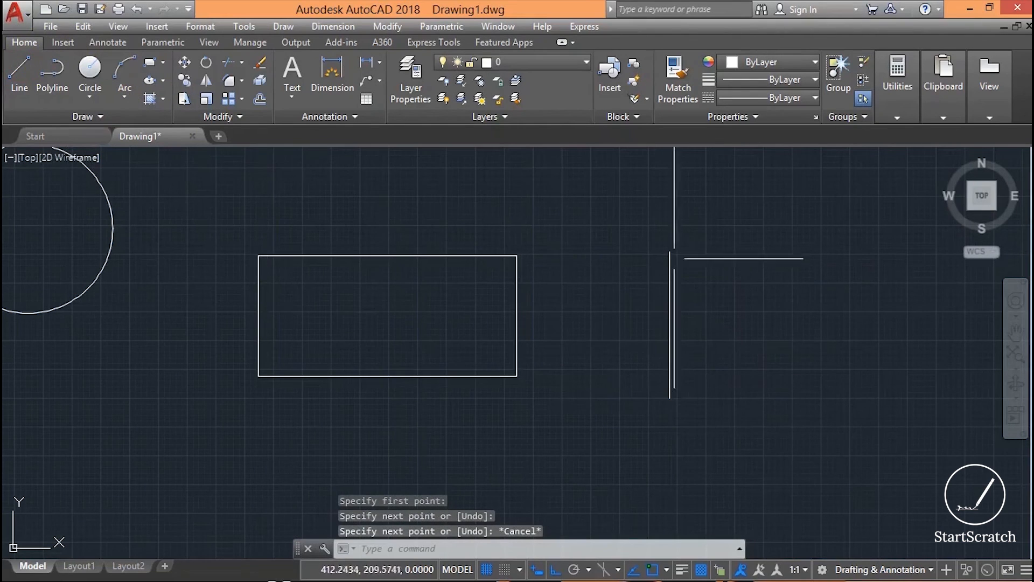
# Step: Draw a second vertical line about 12.73 units long right of the first, tracking both its ends level with the first line's endpoints
pyautogui.click(20, 71)
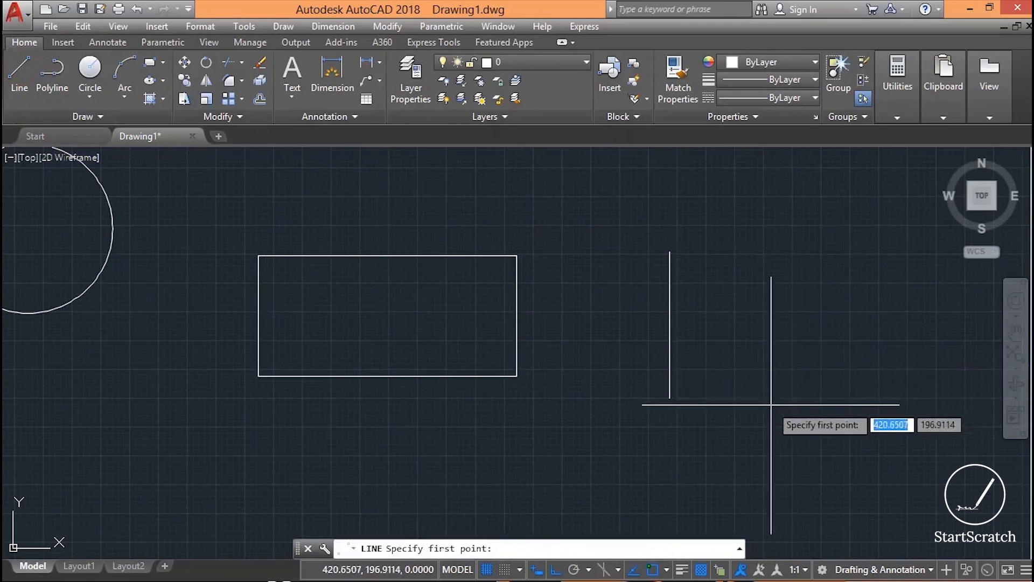
pyautogui.click(789, 398)
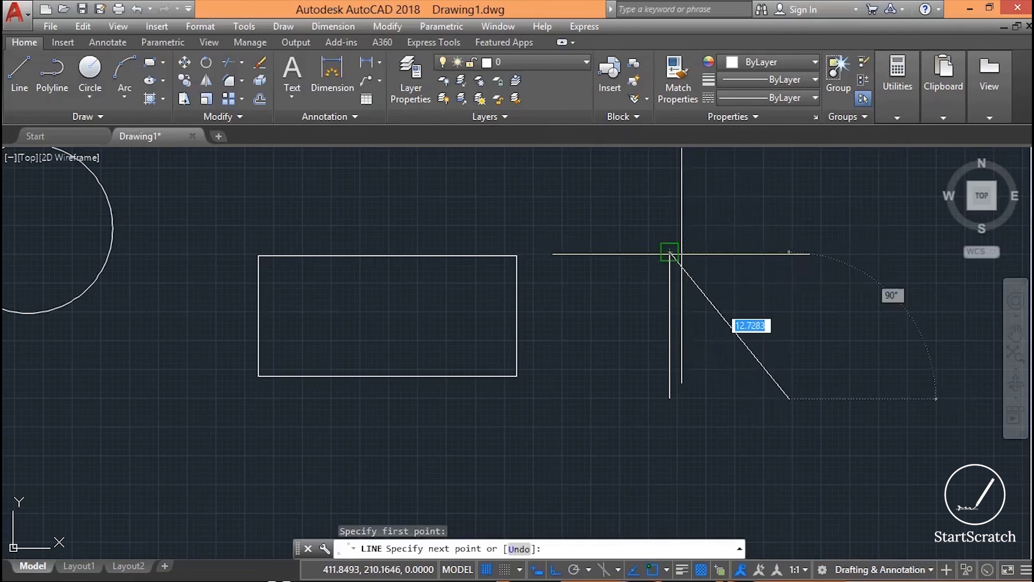
pyautogui.click(789, 251)
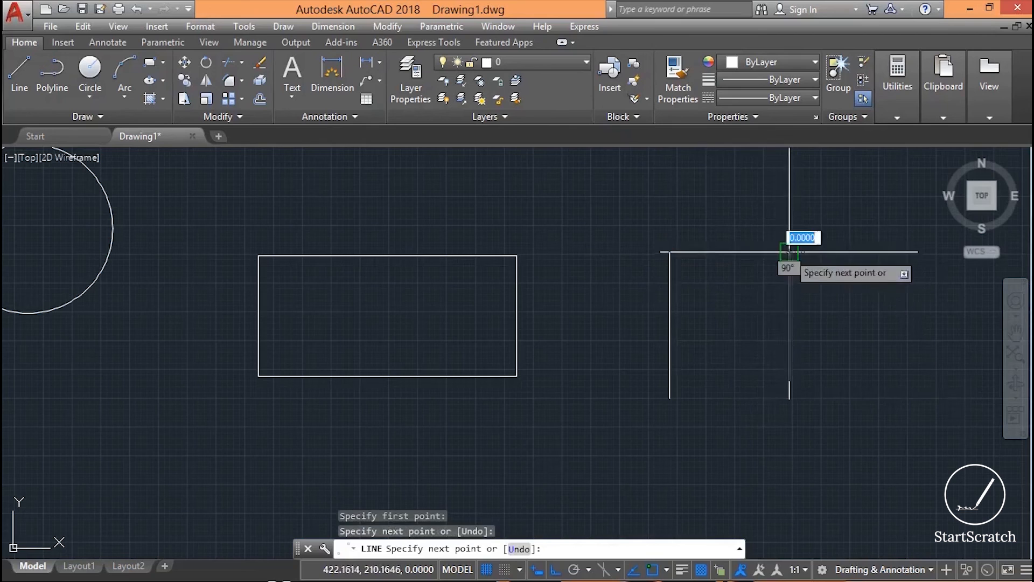
# Step: Check the alignment with a horizontal line across the tops of both vertical lines, and delete that horizontal line
pyautogui.click(640, 251)
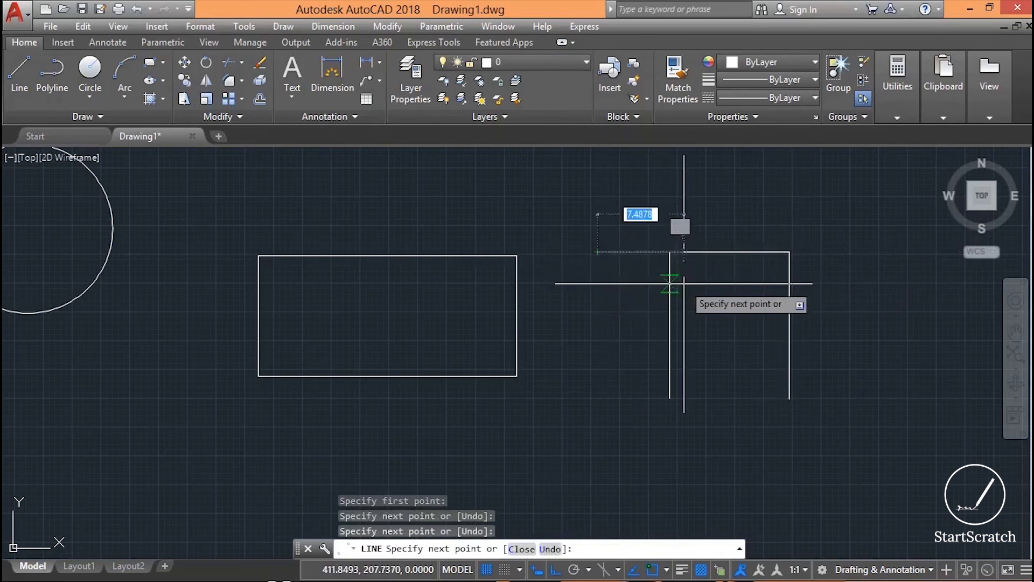
pyautogui.press('Escape')
pyautogui.click(698, 252)
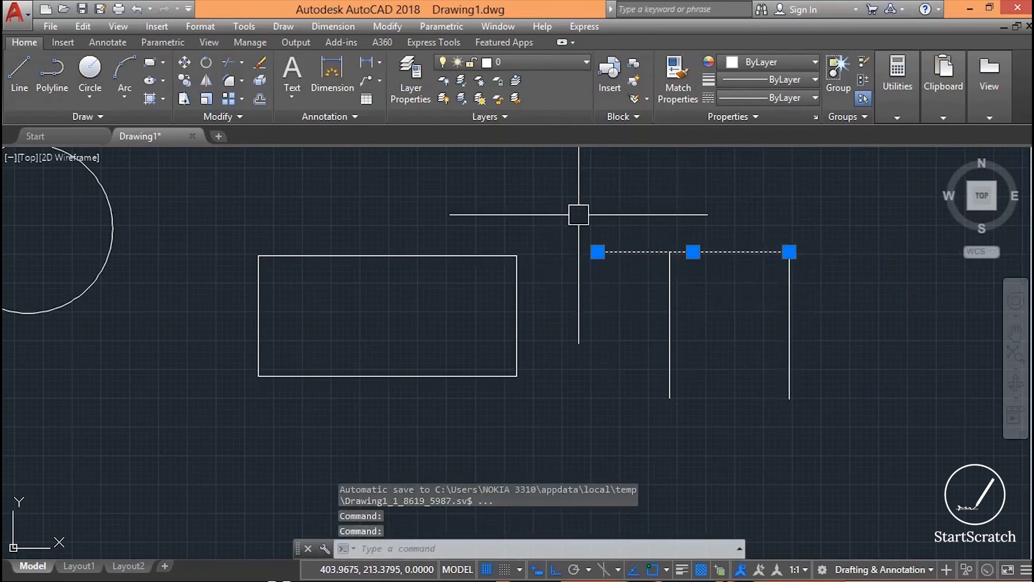
pyautogui.press('Delete')
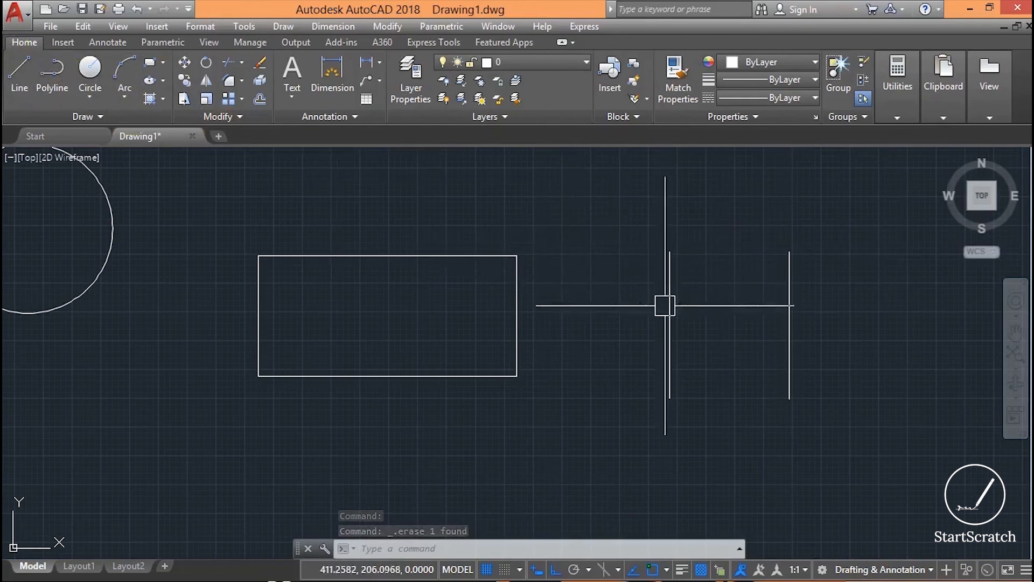
# Step: Select all the test objects in the drawing with a crossing window and delete them
pyautogui.scroll(-6, 666, 306)
pyautogui.moveTo(672, 331); pyautogui.dragTo(542, 316, button='middle')
pyautogui.click(675, 394)
pyautogui.click(12, 236)
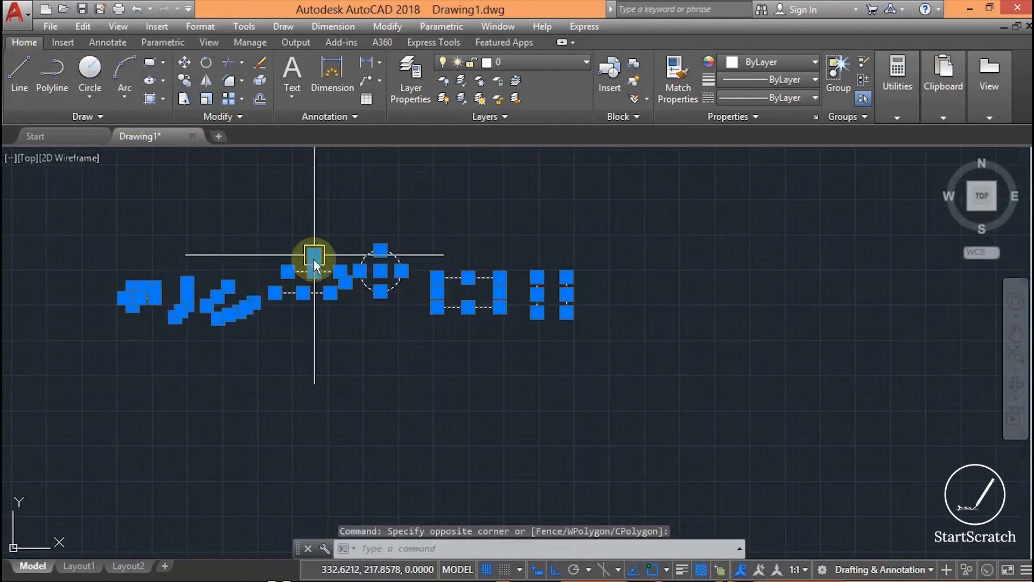
pyautogui.moveTo(314, 264)
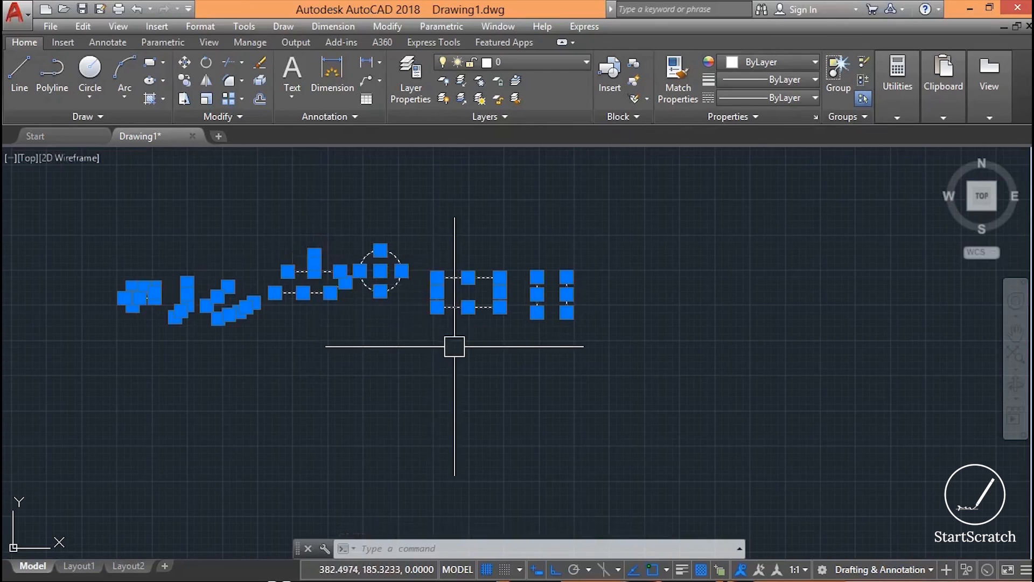
pyautogui.press('Delete')
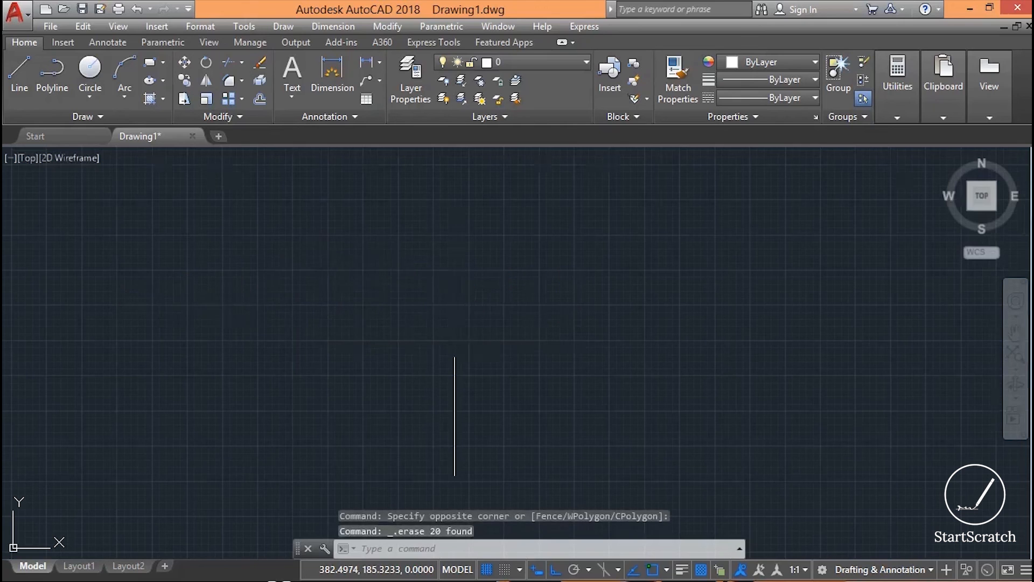